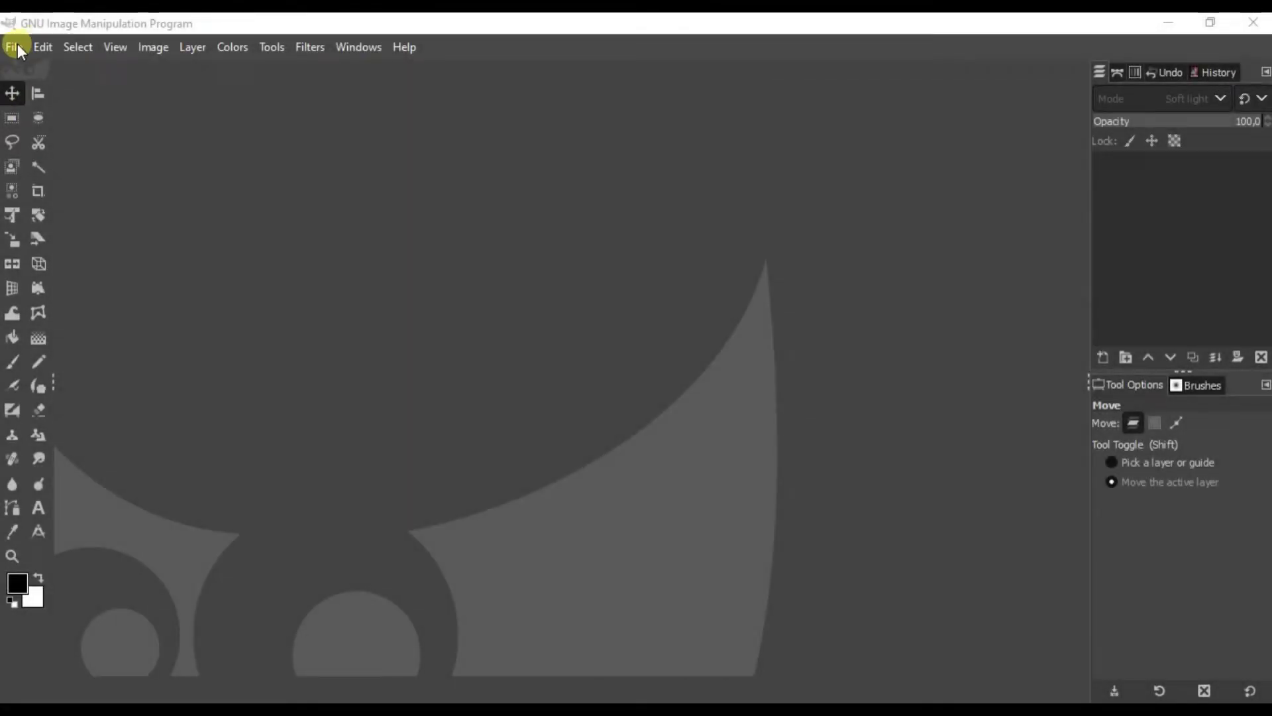
# Create a blank white 2480 × 3508 px image from the A4 (300 ppi) template
pyautogui.click(15, 47)
pyautogui.click(70, 71)
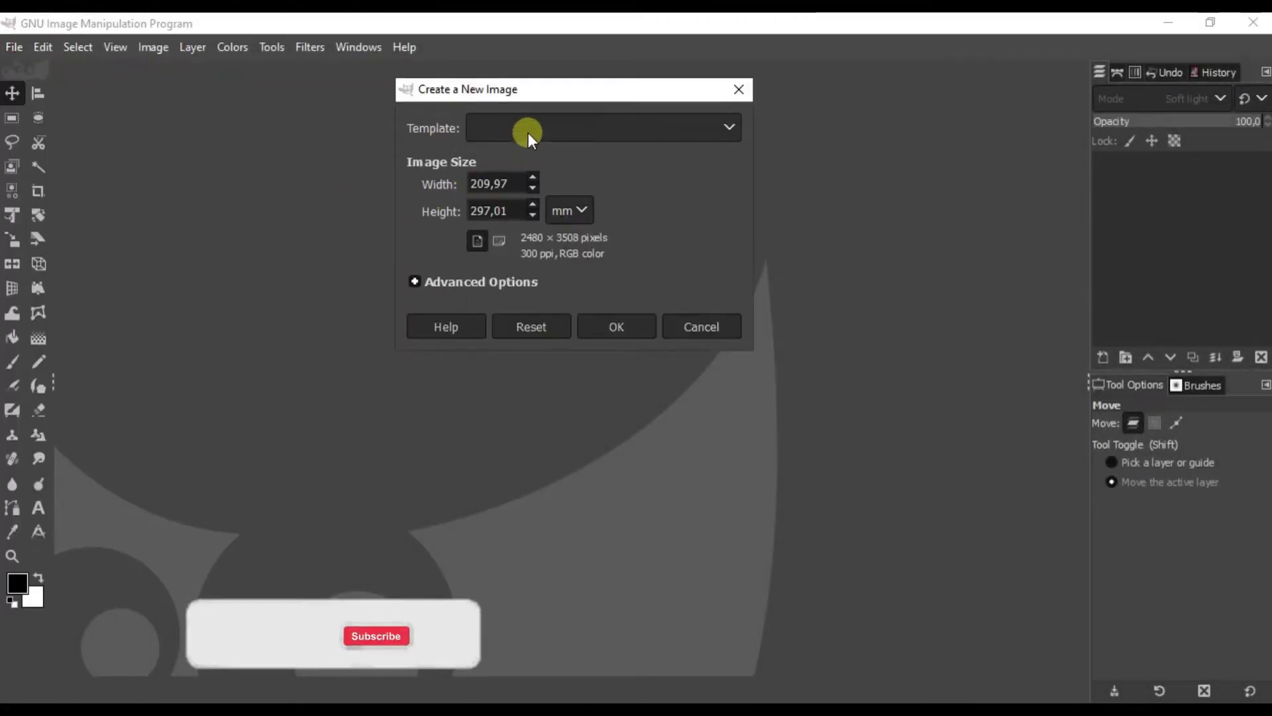
pyautogui.click(528, 132)
pyautogui.click(536, 251)
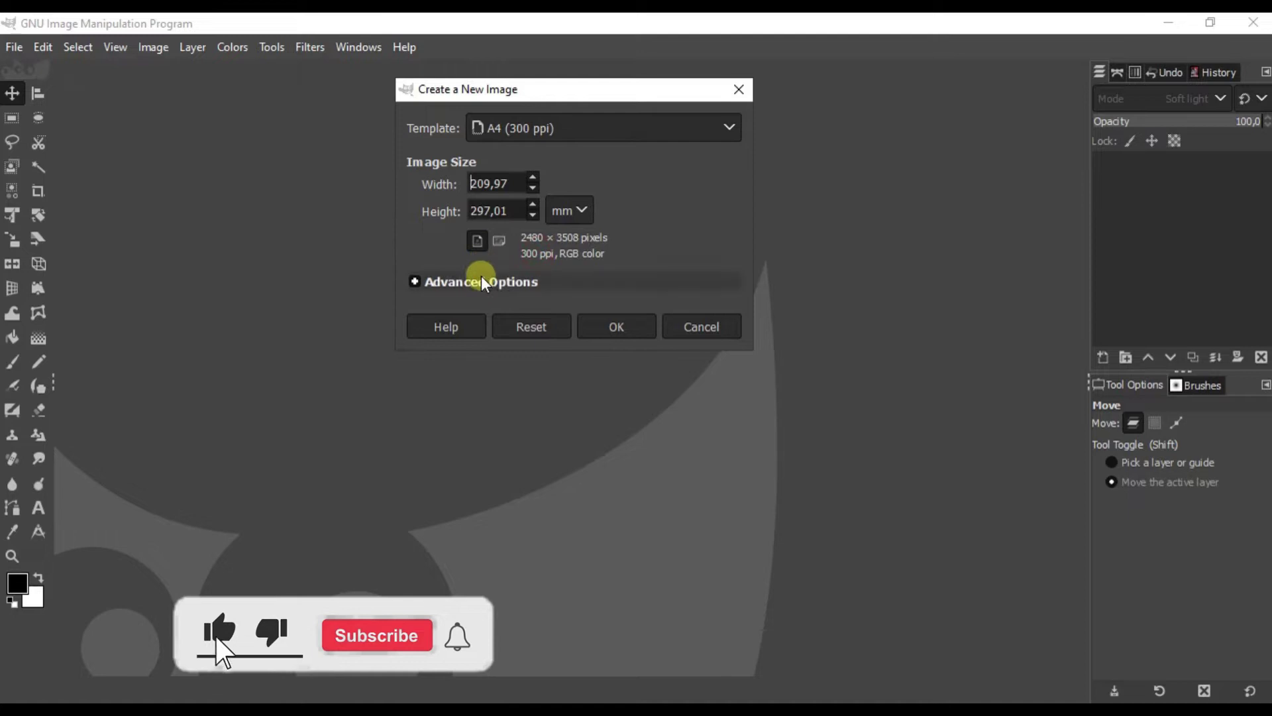
pyautogui.click(481, 281)
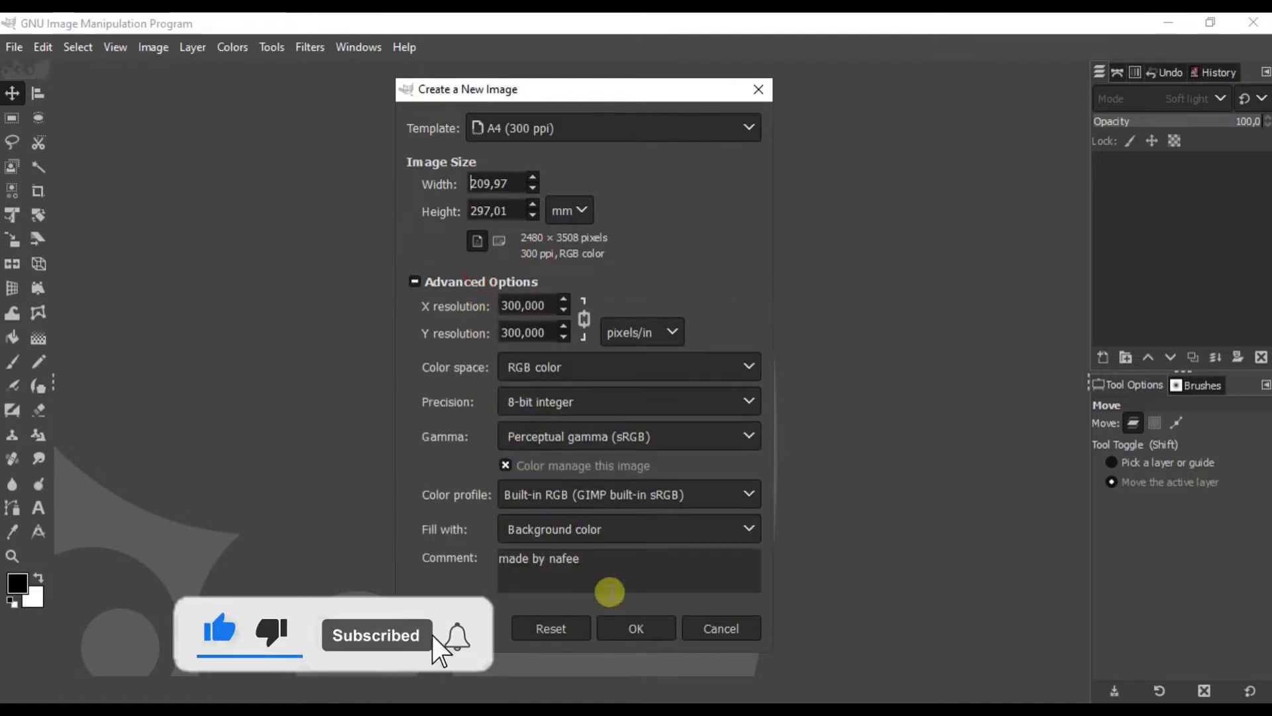
pyautogui.click(645, 623)
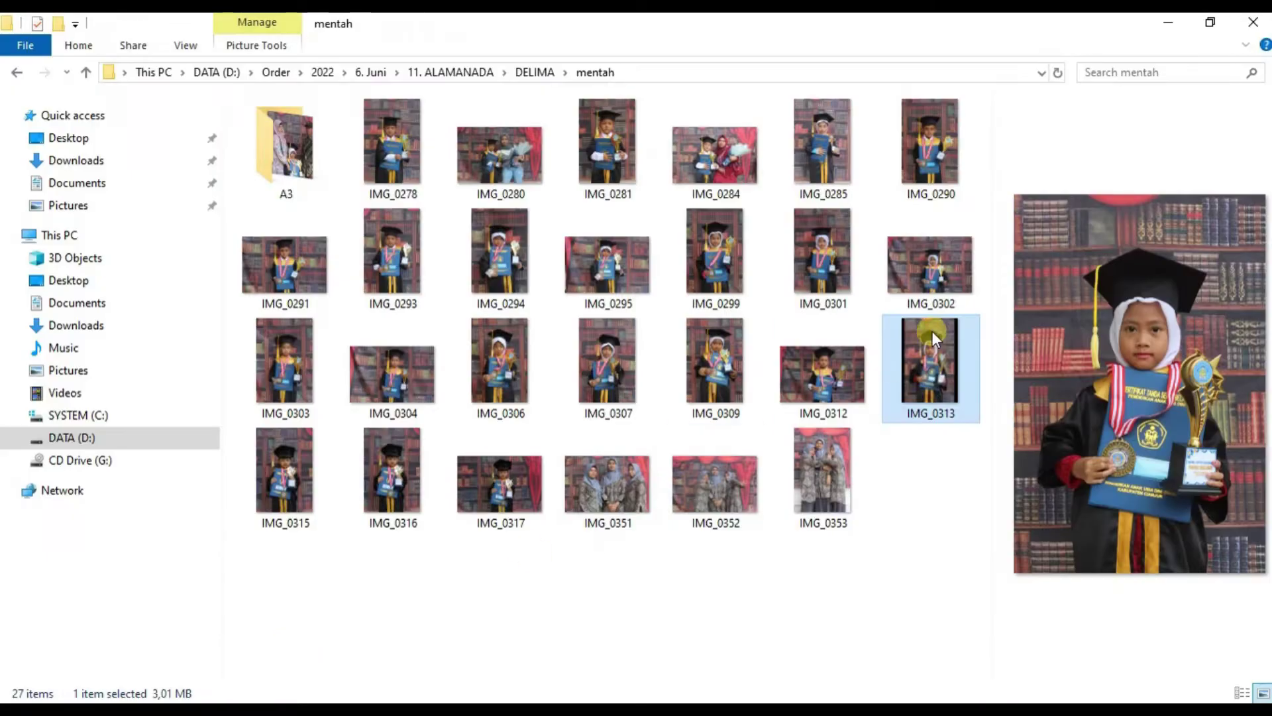
# Add IMG_0313.JPG as a layer and scale it down to fit the page width
pyautogui.moveTo(941, 331)
pyautogui.mouseDown()
pyautogui.moveTo(883, 479)
pyautogui.moveTo(561, 512)
pyautogui.mouseUp()
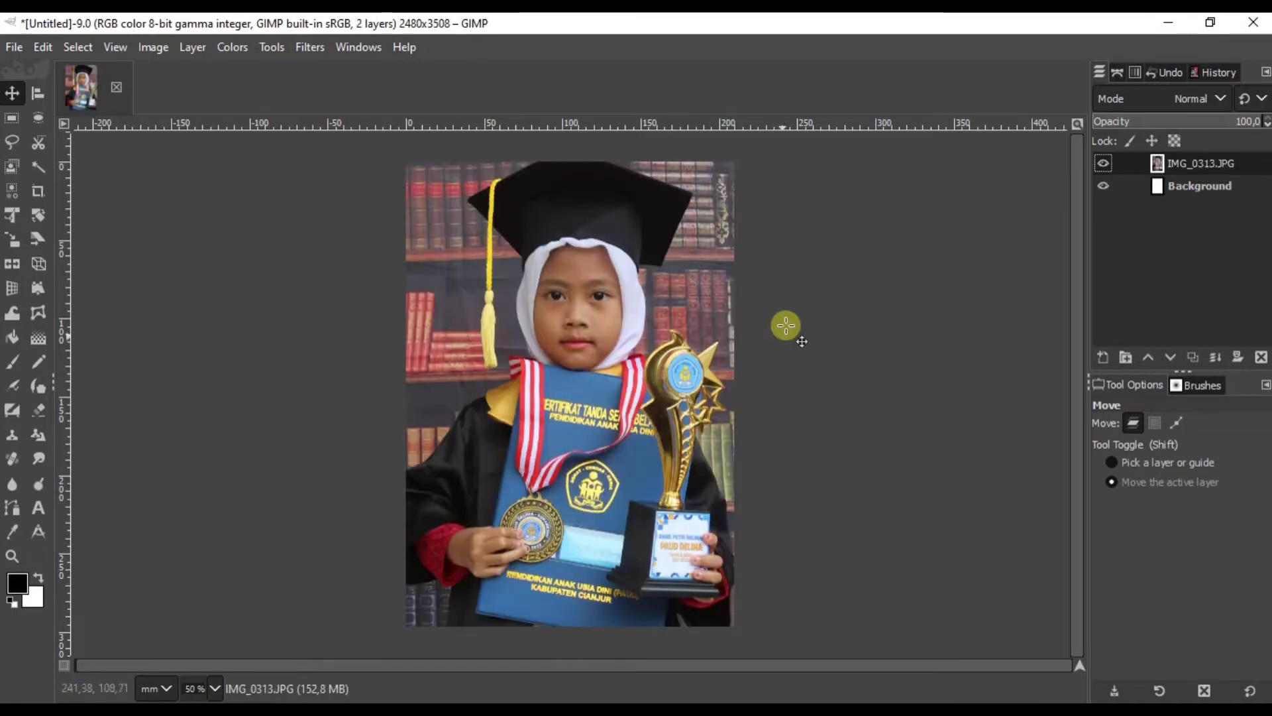
pyautogui.click(13, 214)
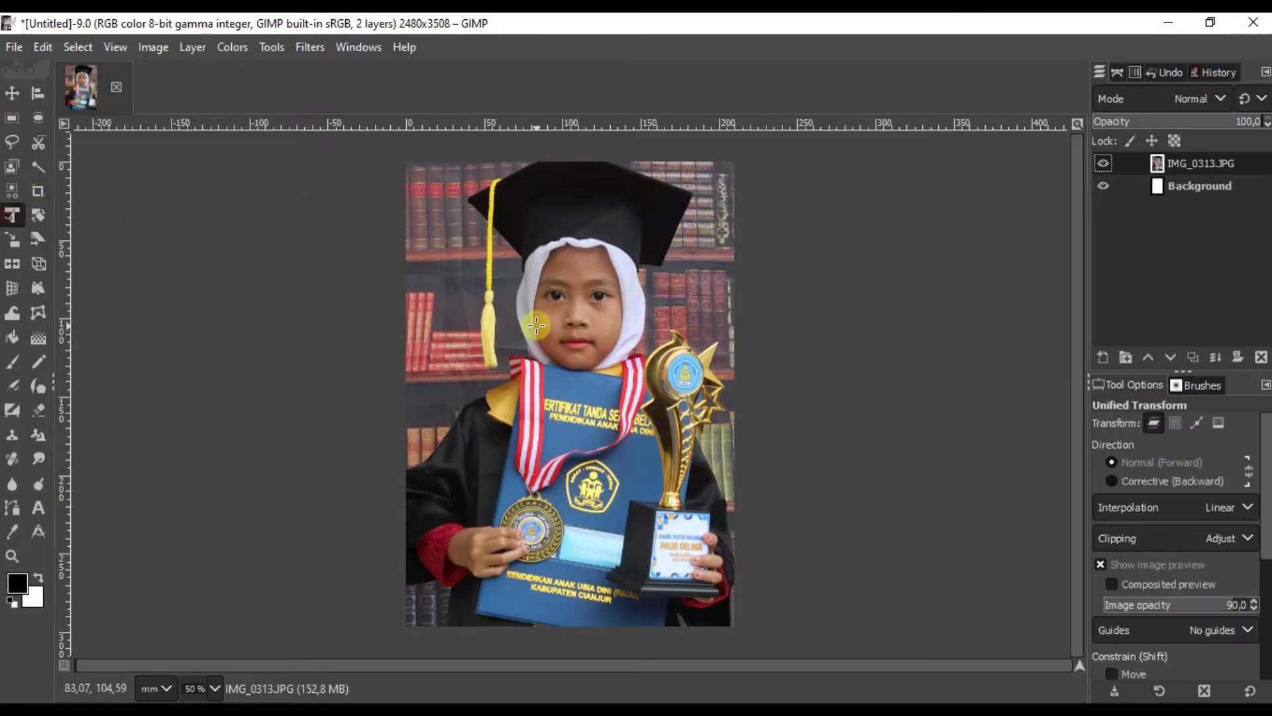
pyautogui.click(457, 258)
pyautogui.keyDown('ctrl'); pyautogui.scroll(-1, 428, 242); pyautogui.keyUp('ctrl')
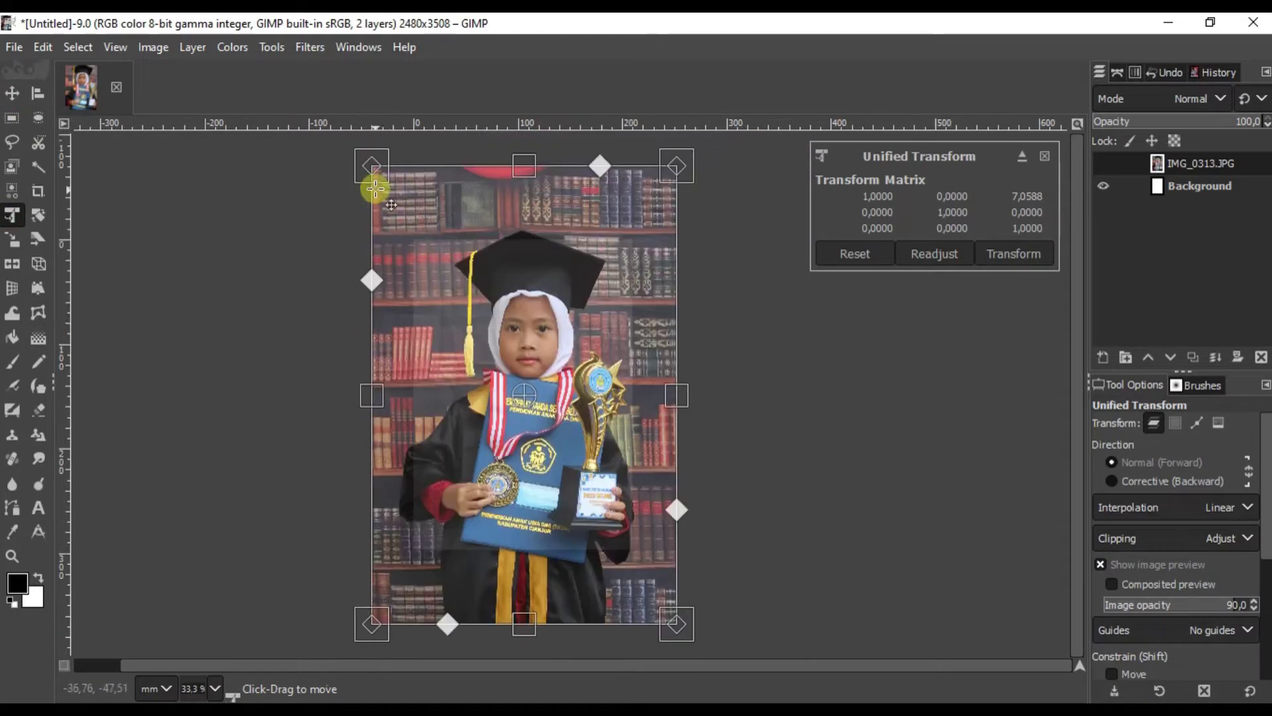
pyautogui.moveTo(365, 159); pyautogui.dragTo(400, 218)
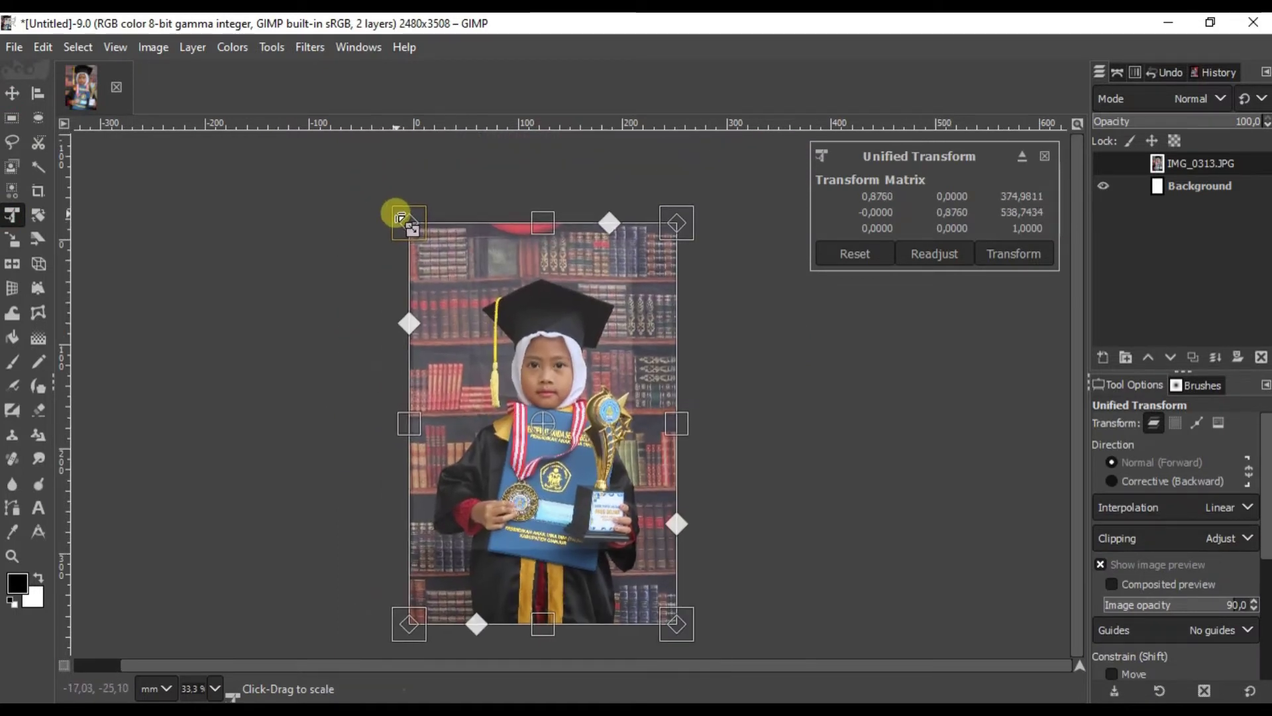
pyautogui.moveTo(697, 221); pyautogui.dragTo(665, 240)
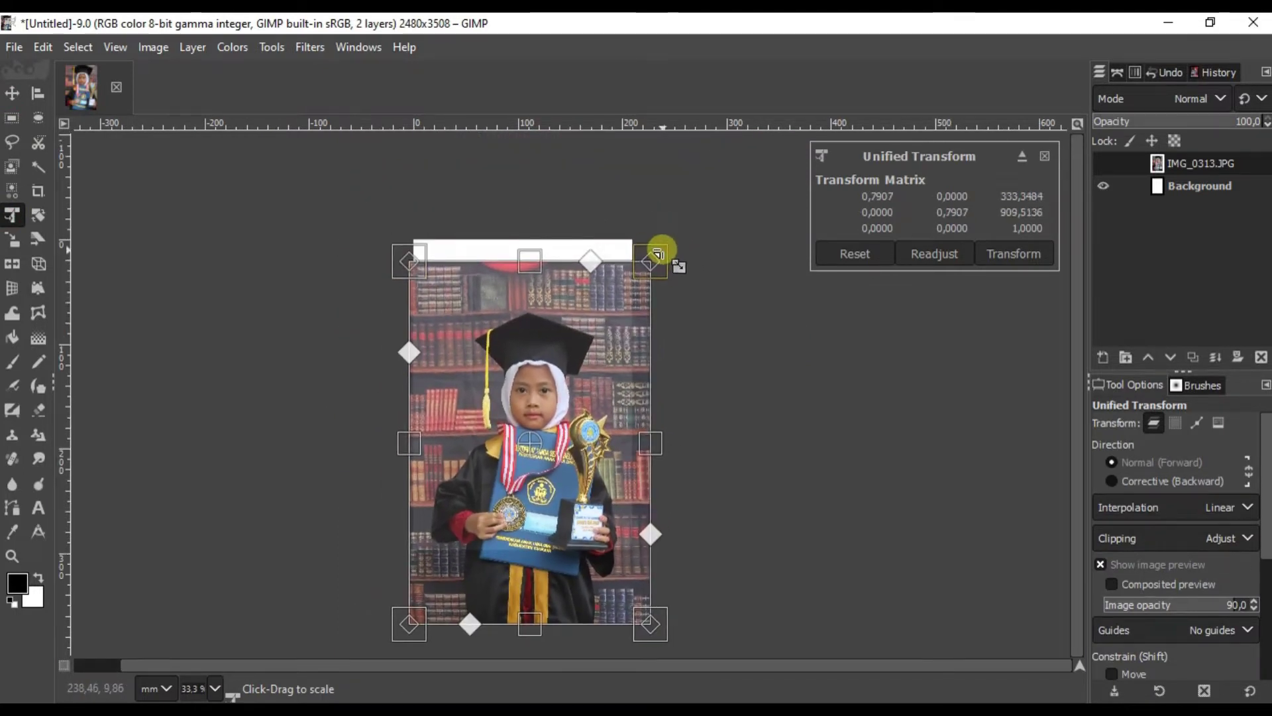
# Position the scaled photo on the A4 page, apply the transform and nudge it up
pyautogui.moveTo(599, 333); pyautogui.dragTo(599, 335)
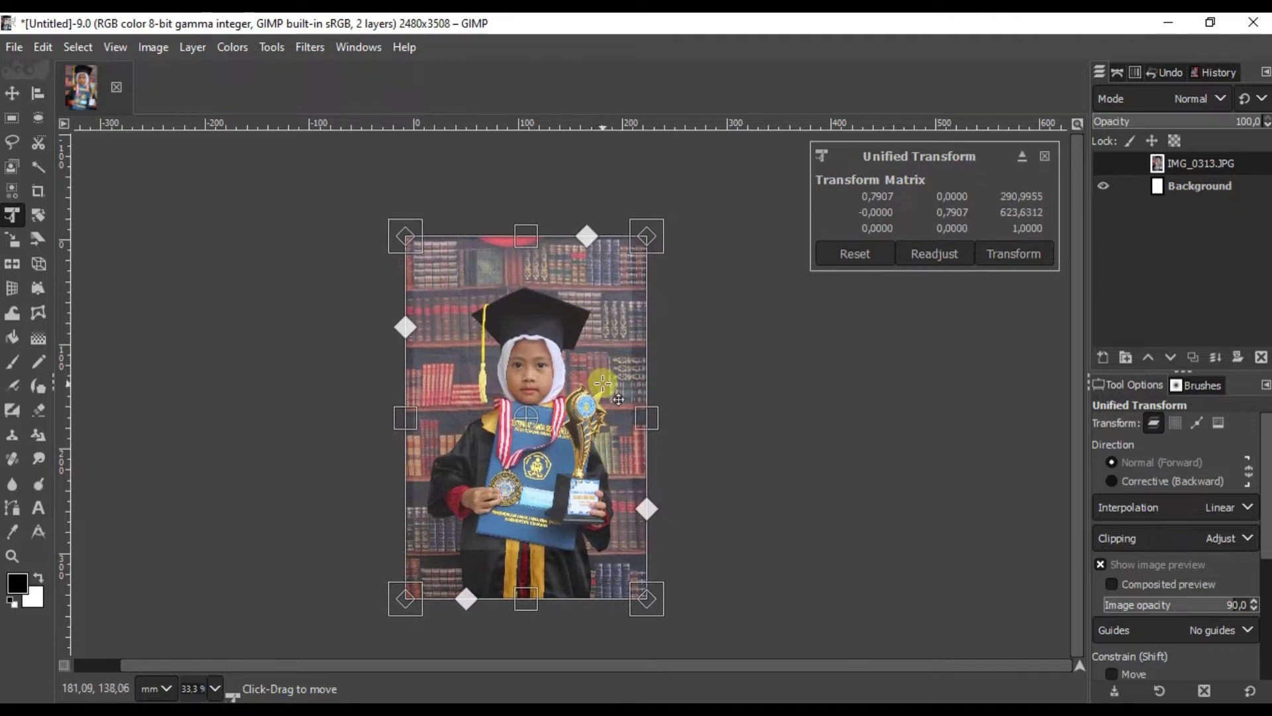
pyautogui.moveTo(602, 383); pyautogui.dragTo(596, 360)
pyautogui.click(1013, 254)
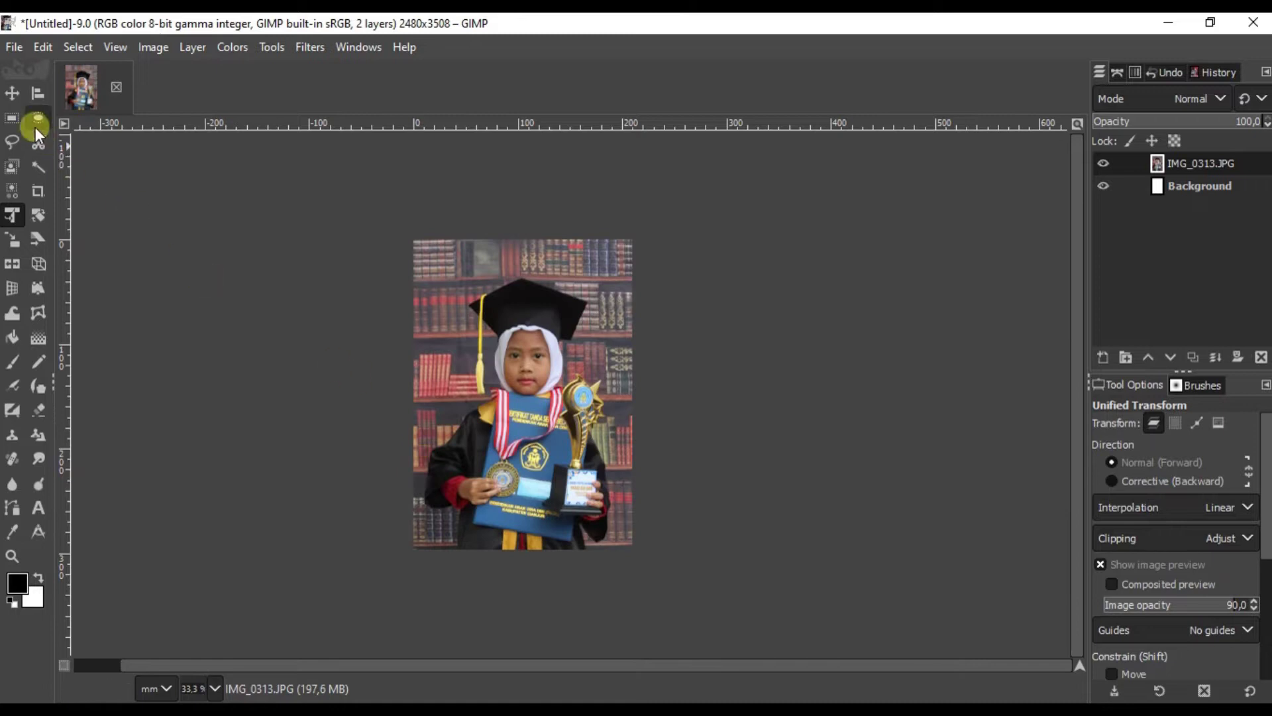
pyautogui.click(12, 93)
pyautogui.moveTo(570, 458); pyautogui.dragTo(570, 434)
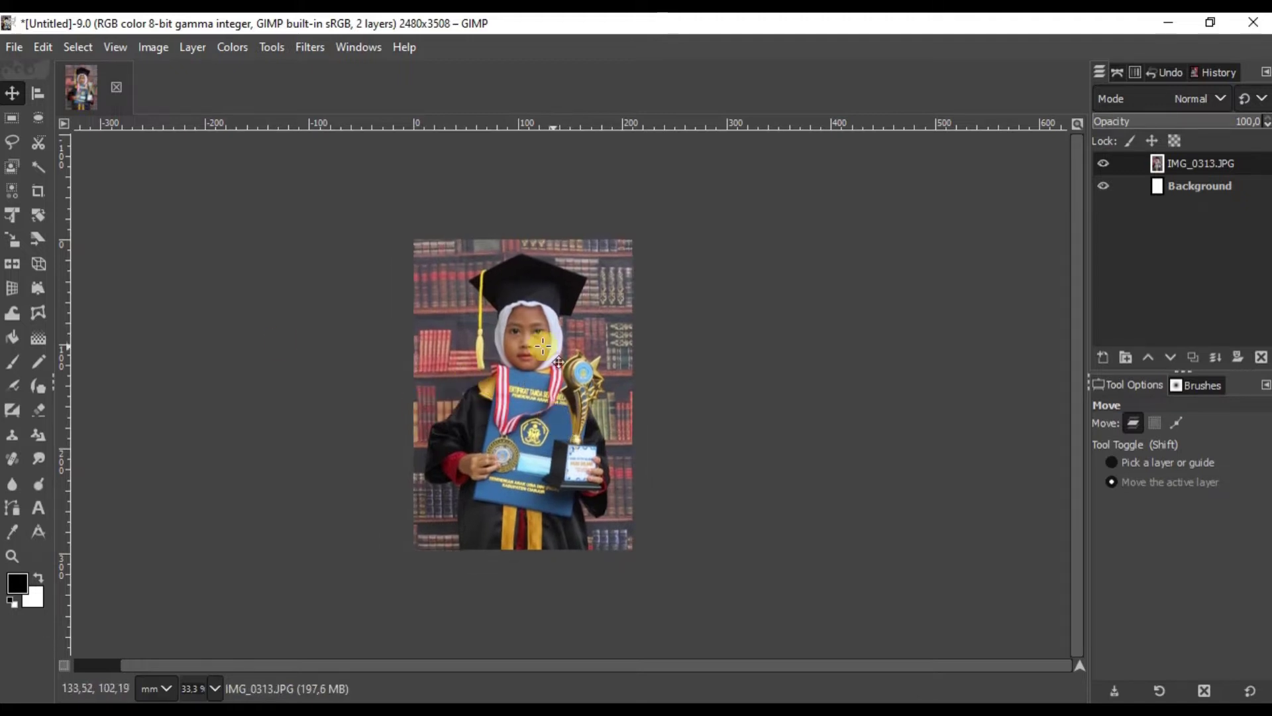
# Crop the photo to the full A4 page
pyautogui.click(39, 203)
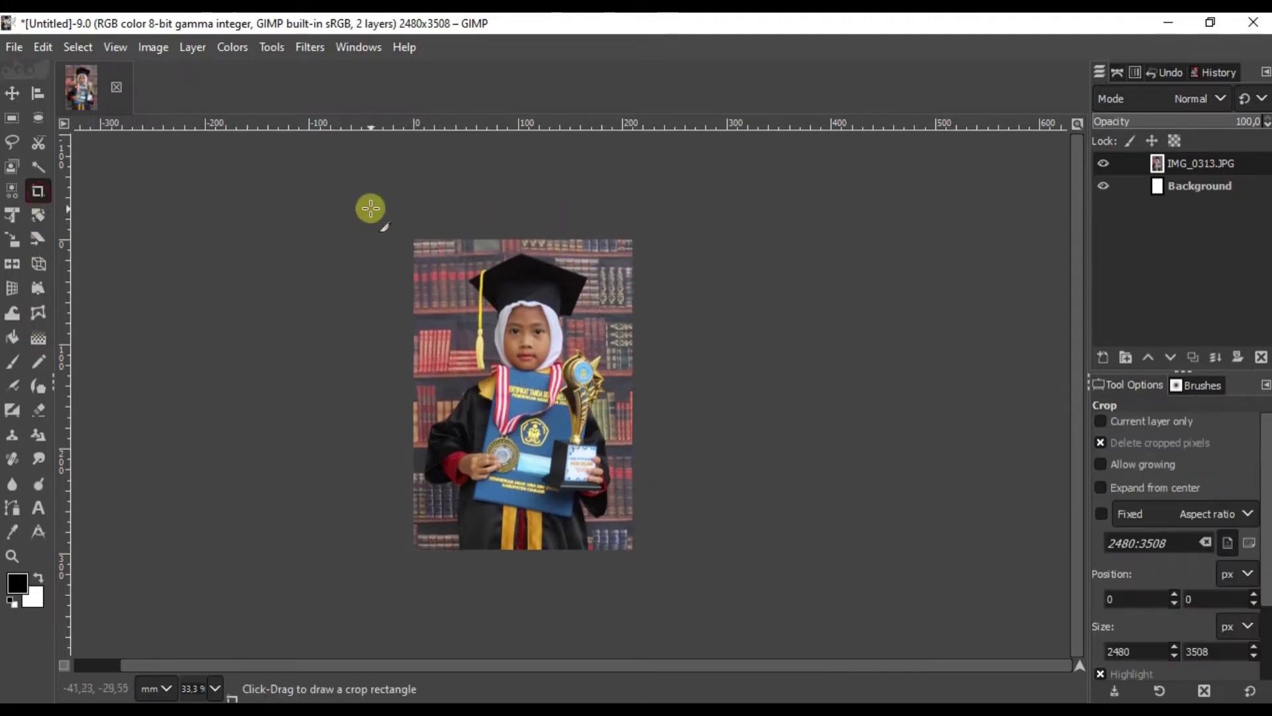
pyautogui.moveTo(371, 208); pyautogui.dragTo(846, 531)
pyautogui.click(560, 356)
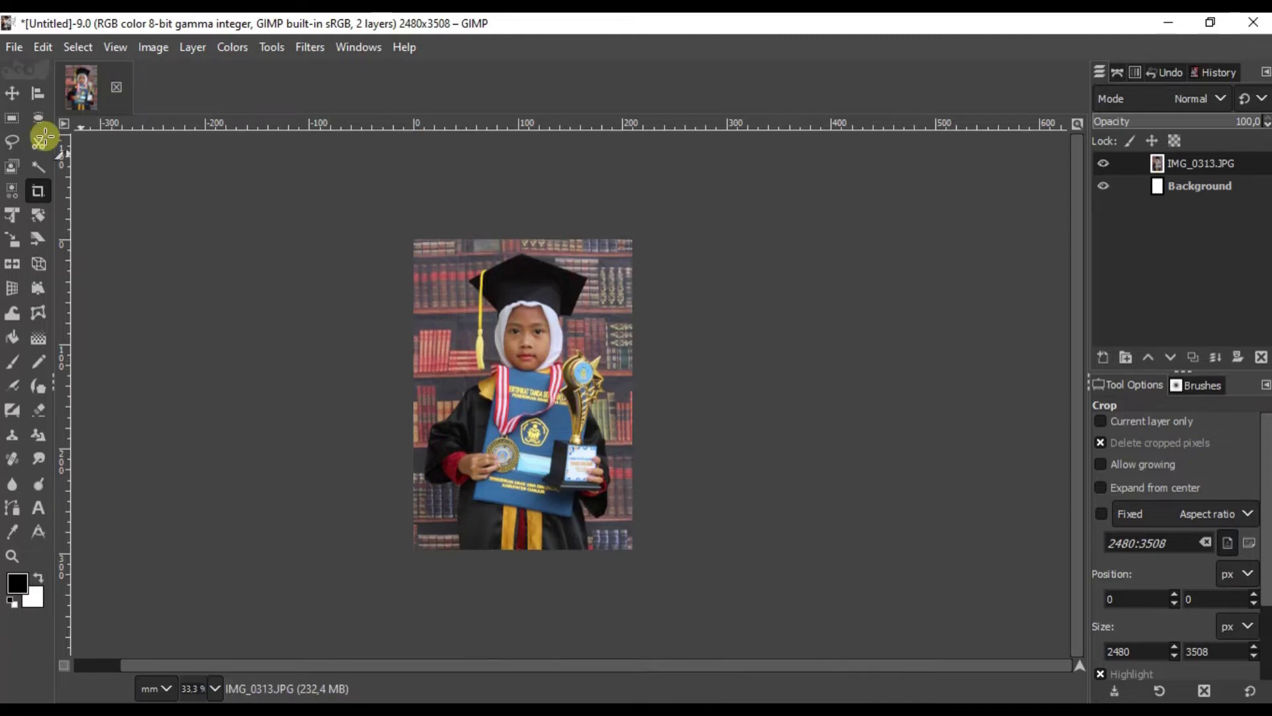
pyautogui.click(14, 94)
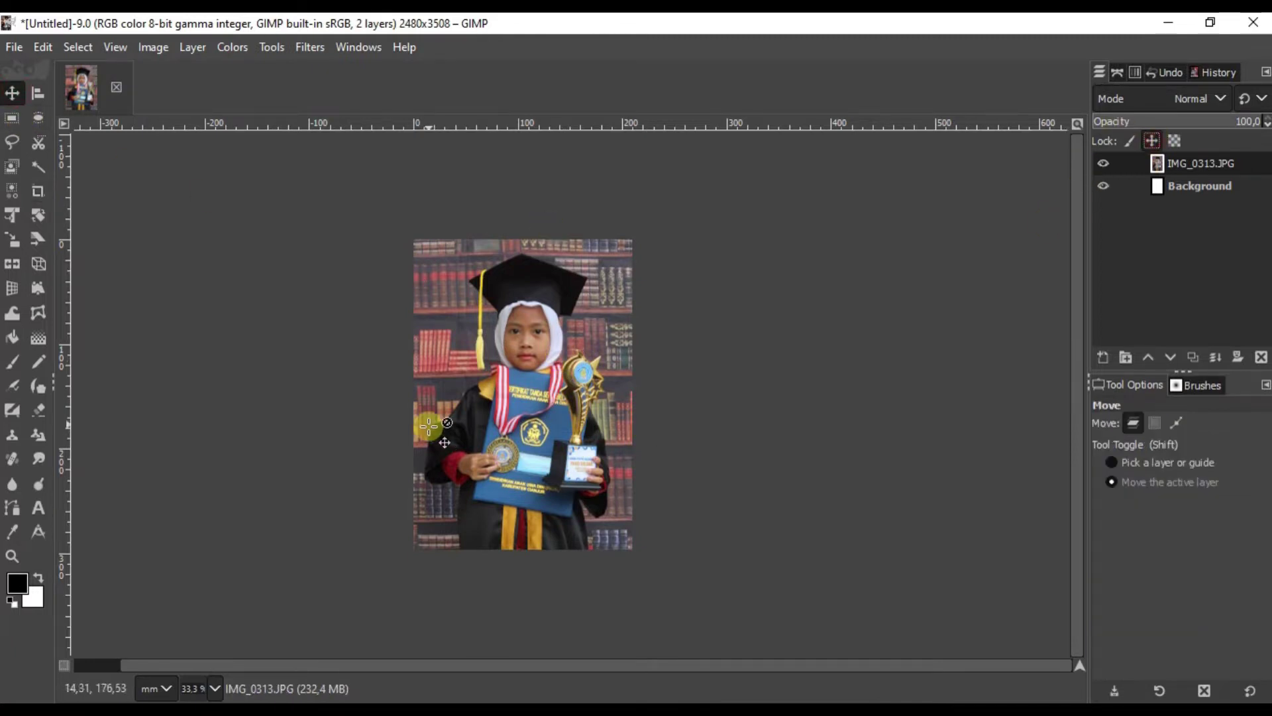
pyautogui.scroll(1, 428, 425)
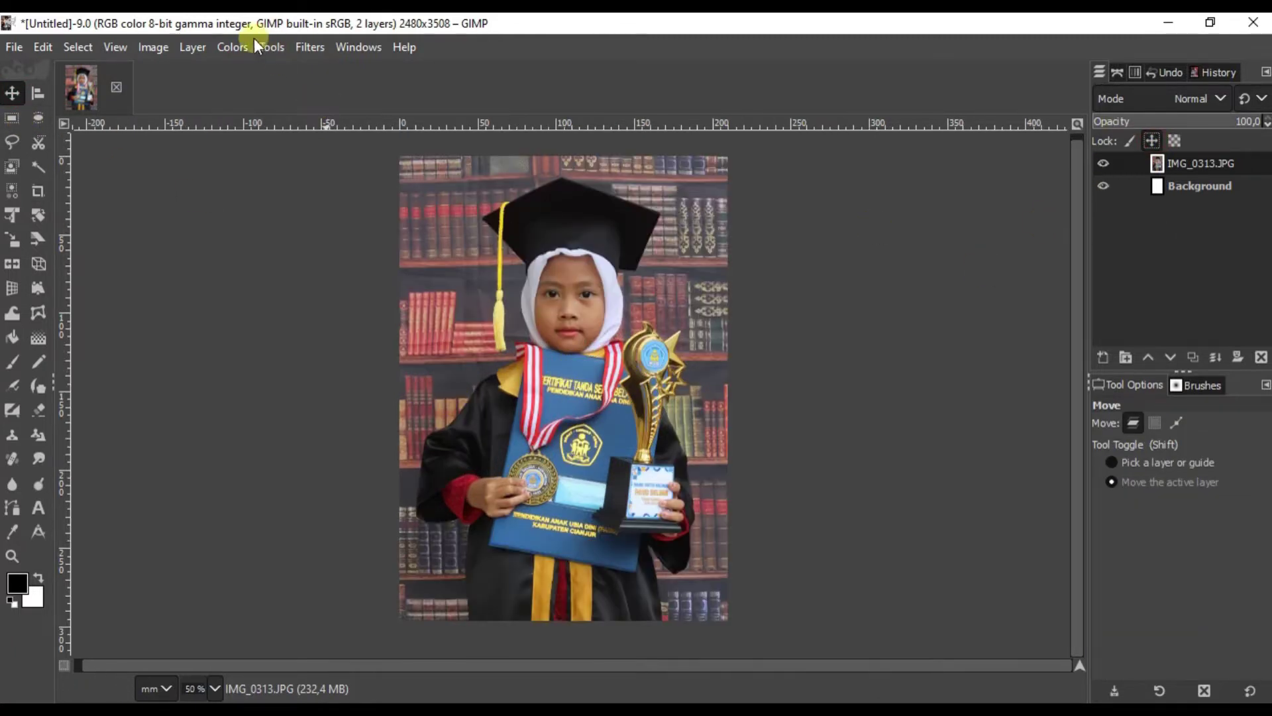
# Apply Levels to the photo with black input 14 and midtones 1.43
pyautogui.click(239, 47)
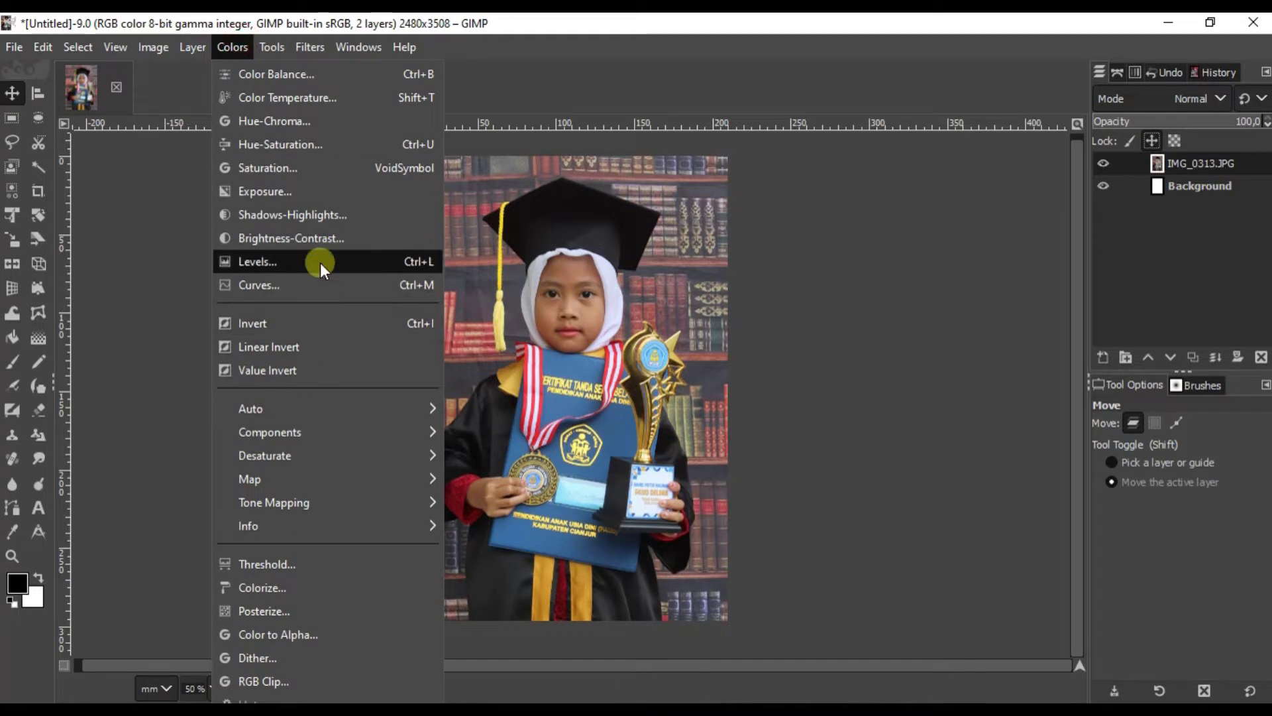
pyautogui.click(320, 263)
pyautogui.moveTo(1095, 356); pyautogui.dragTo(1084, 353)
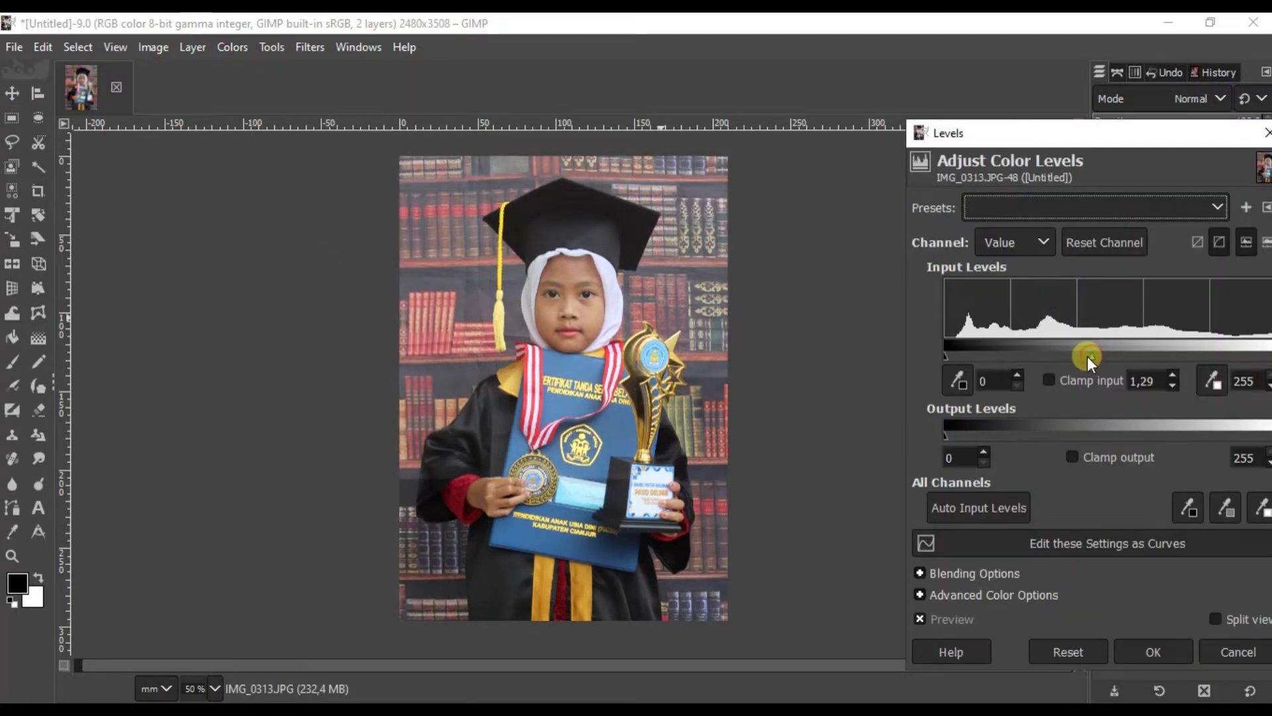
pyautogui.moveTo(947, 356); pyautogui.dragTo(964, 356)
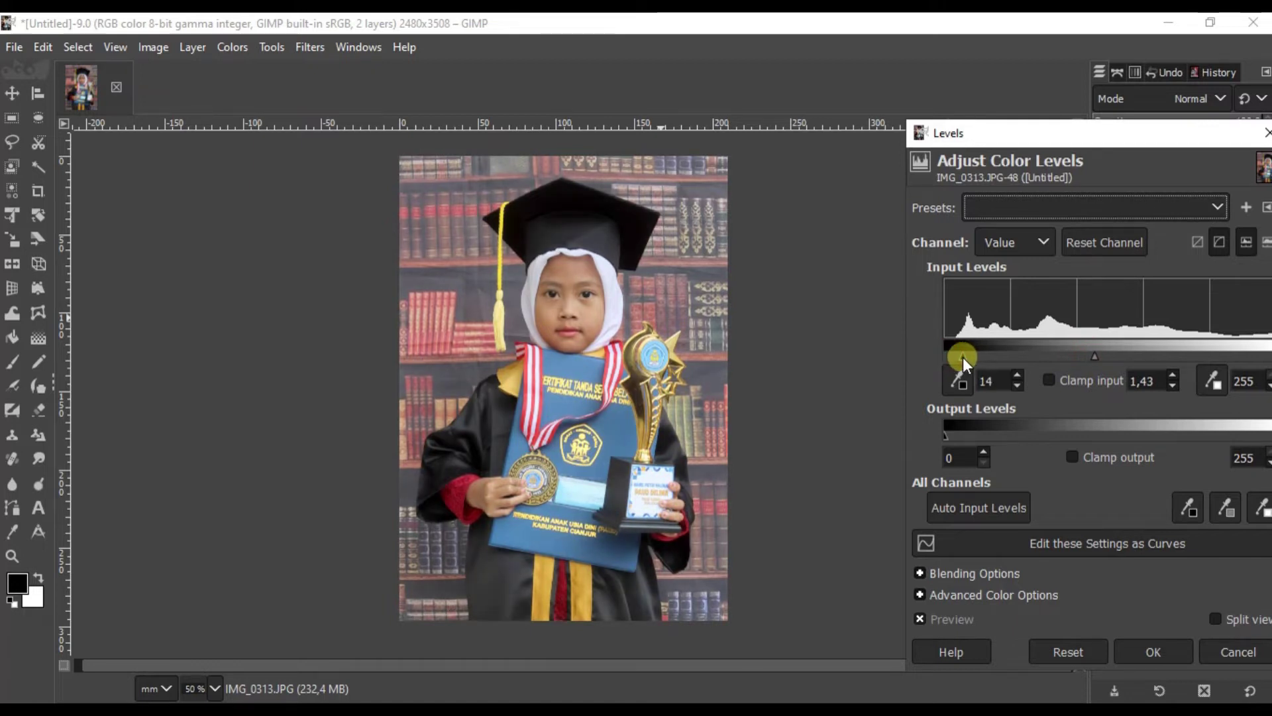
pyautogui.click(1151, 649)
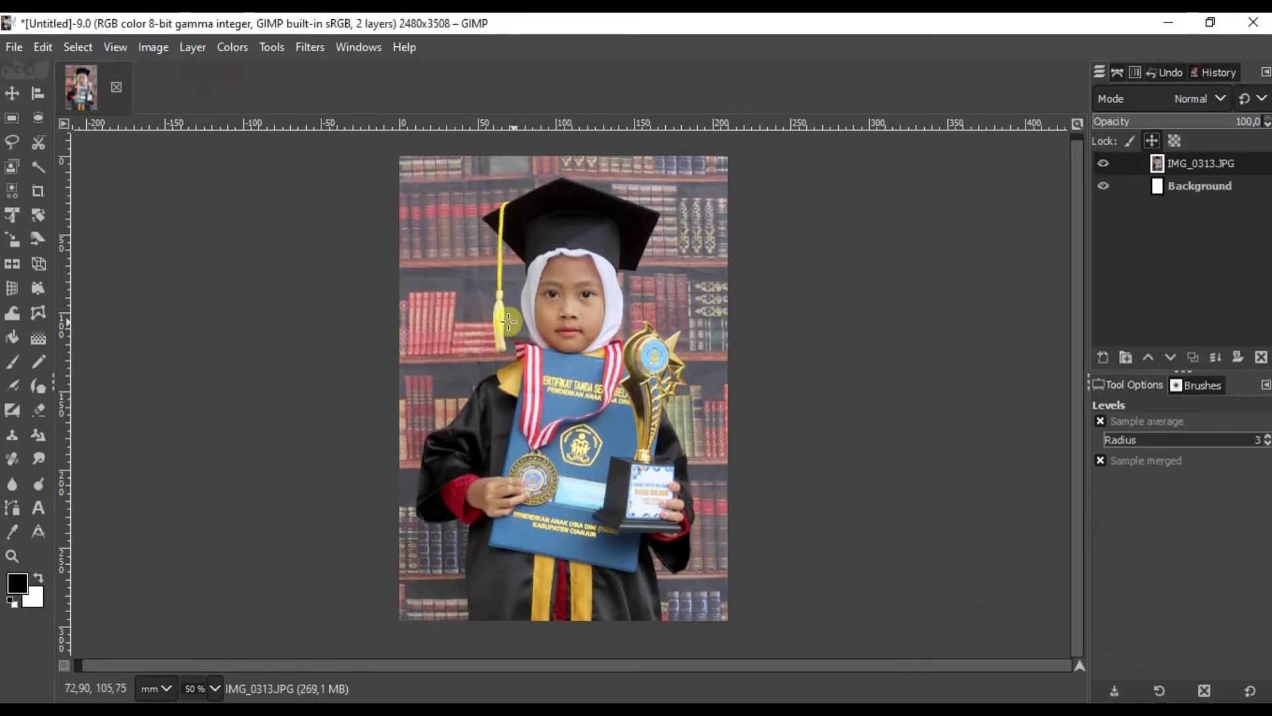
# Reduce the photo's saturation to 0.805
pyautogui.click(230, 48)
pyautogui.click(276, 165)
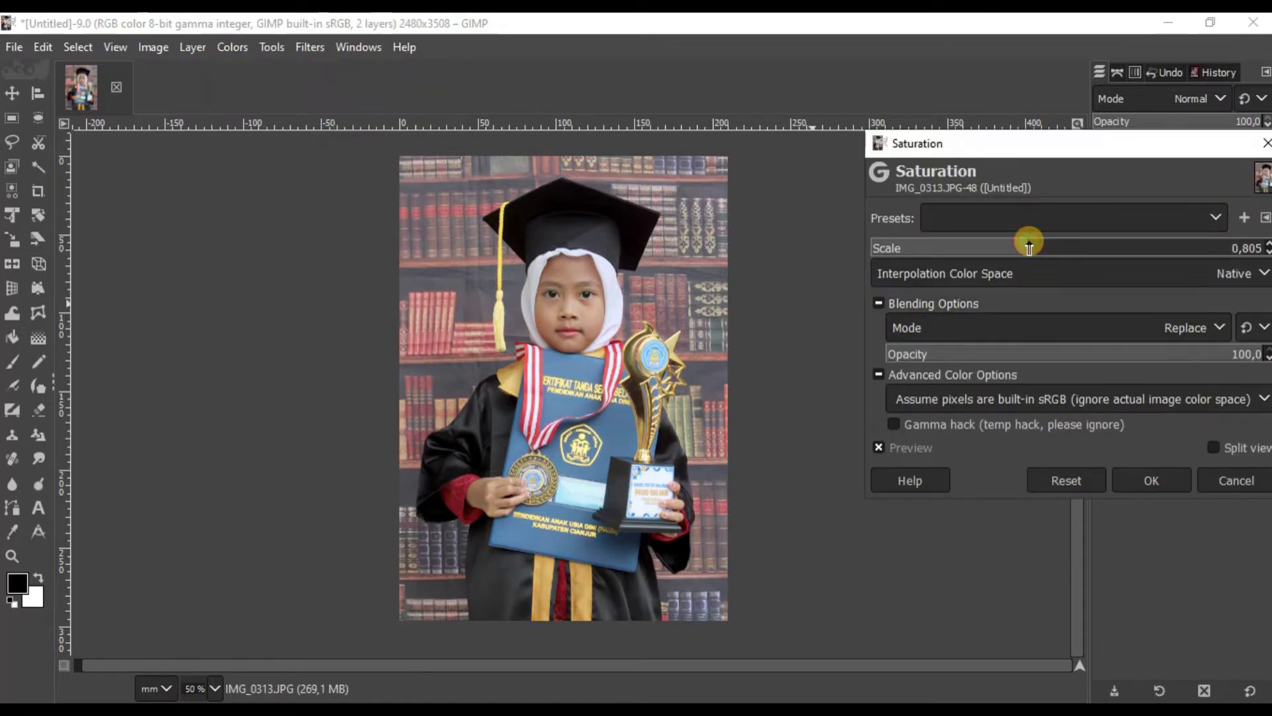
pyautogui.click(1146, 474)
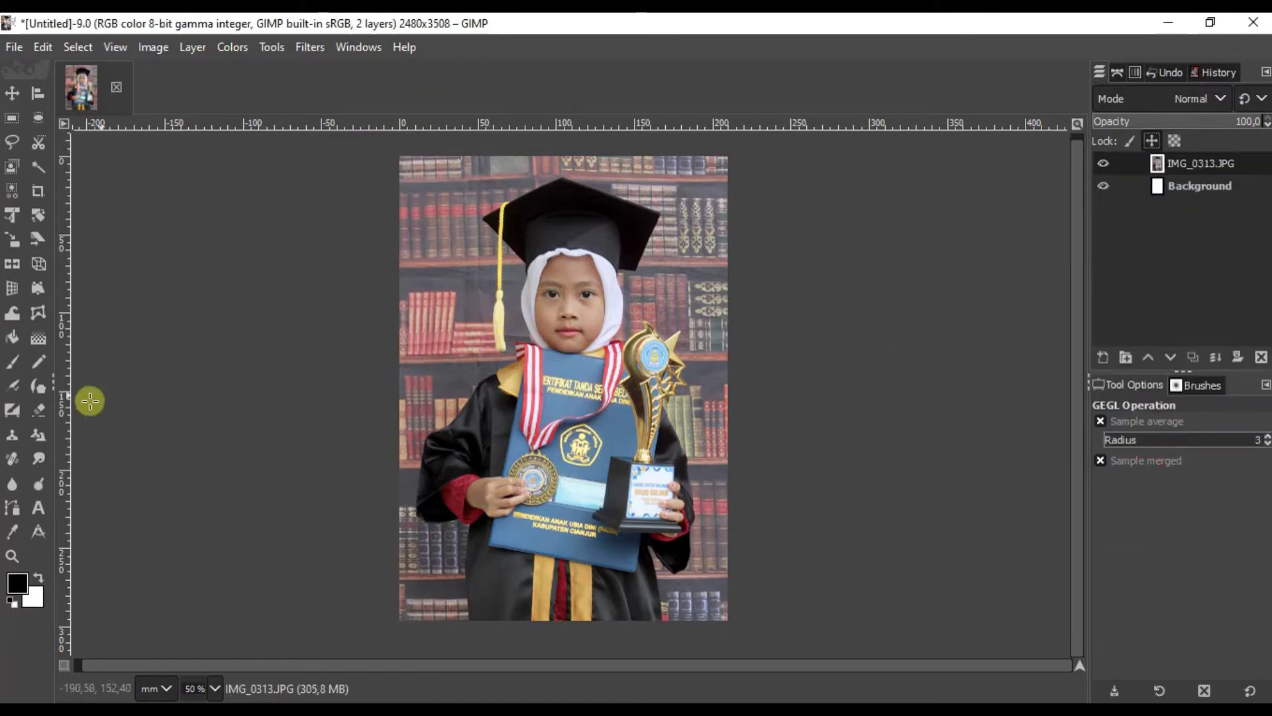
# Set up the Dodge/Burn tool for burning and zoom in on the eyes
pyautogui.click(39, 481)
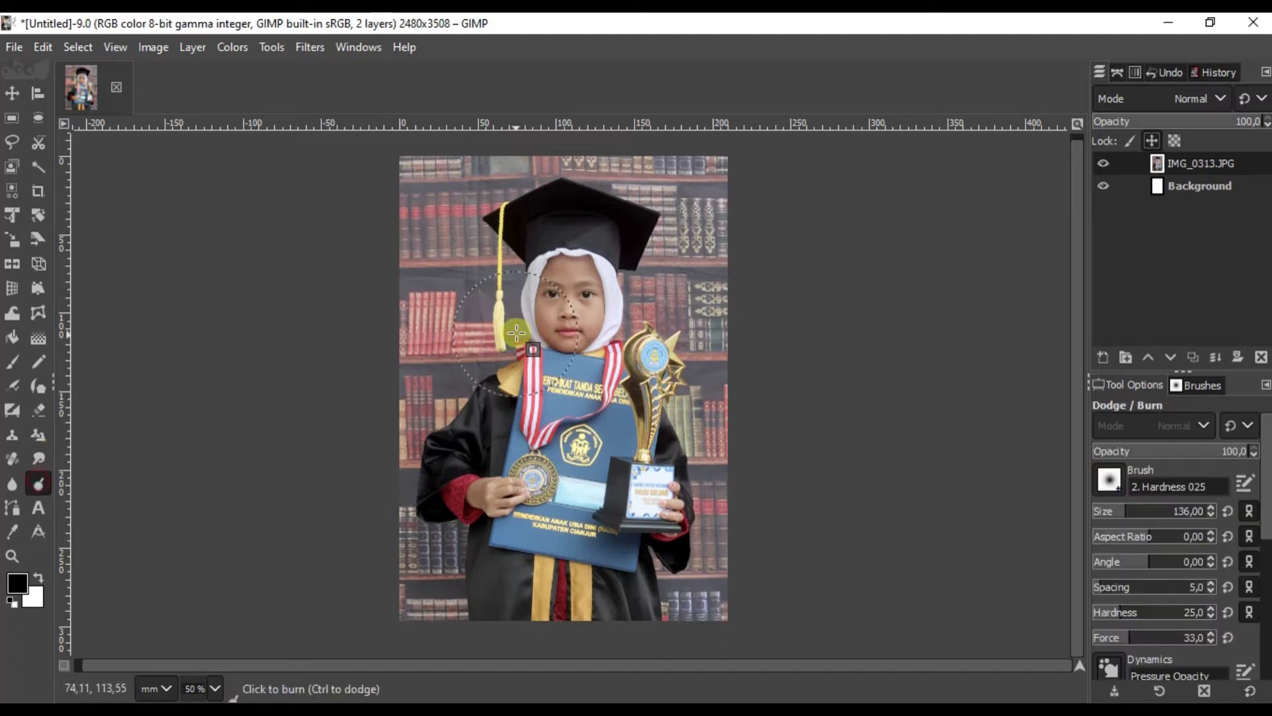
pyautogui.moveTo(1259, 472); pyautogui.dragTo(1259, 624)
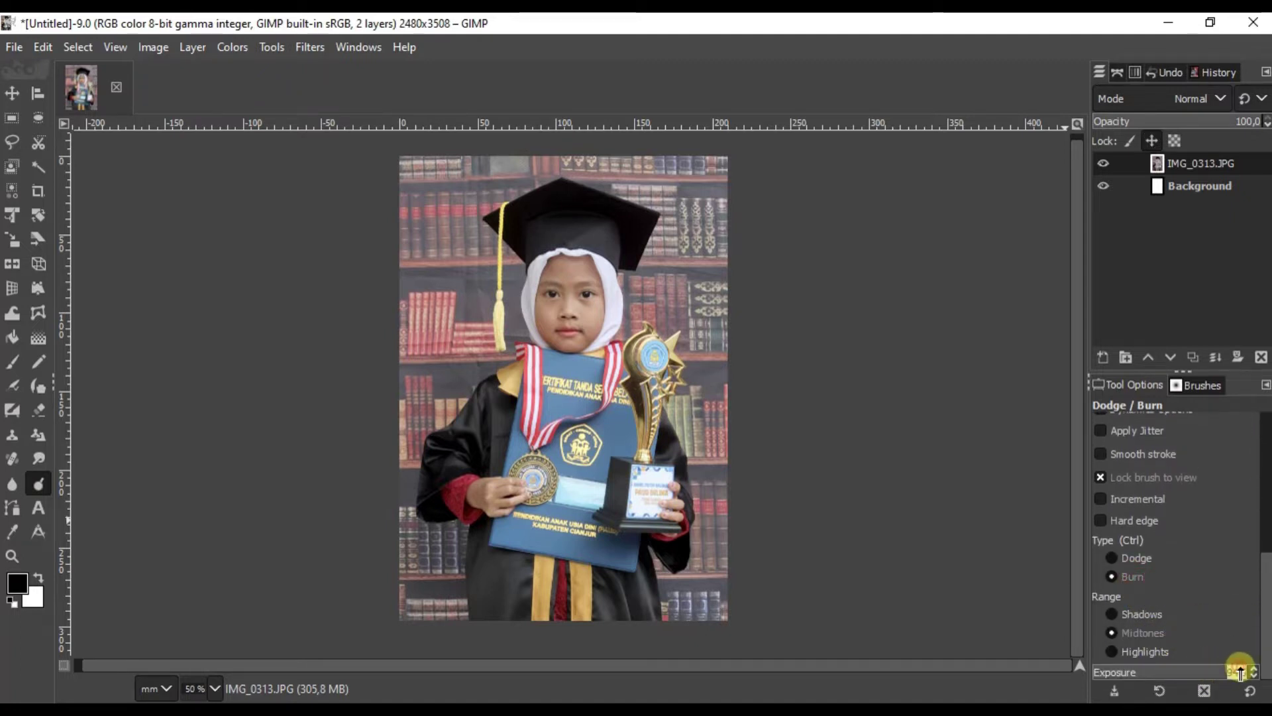
pyautogui.write('50,0')
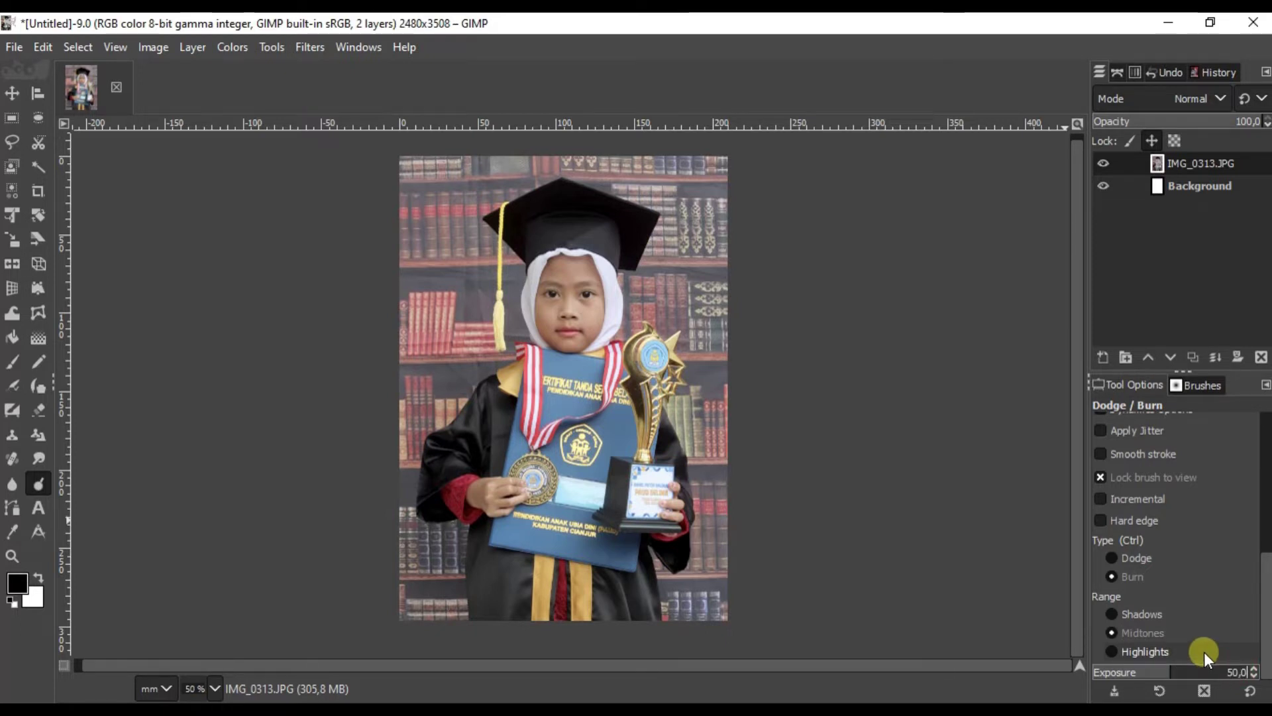
pyautogui.scroll(10, 1262, 609)
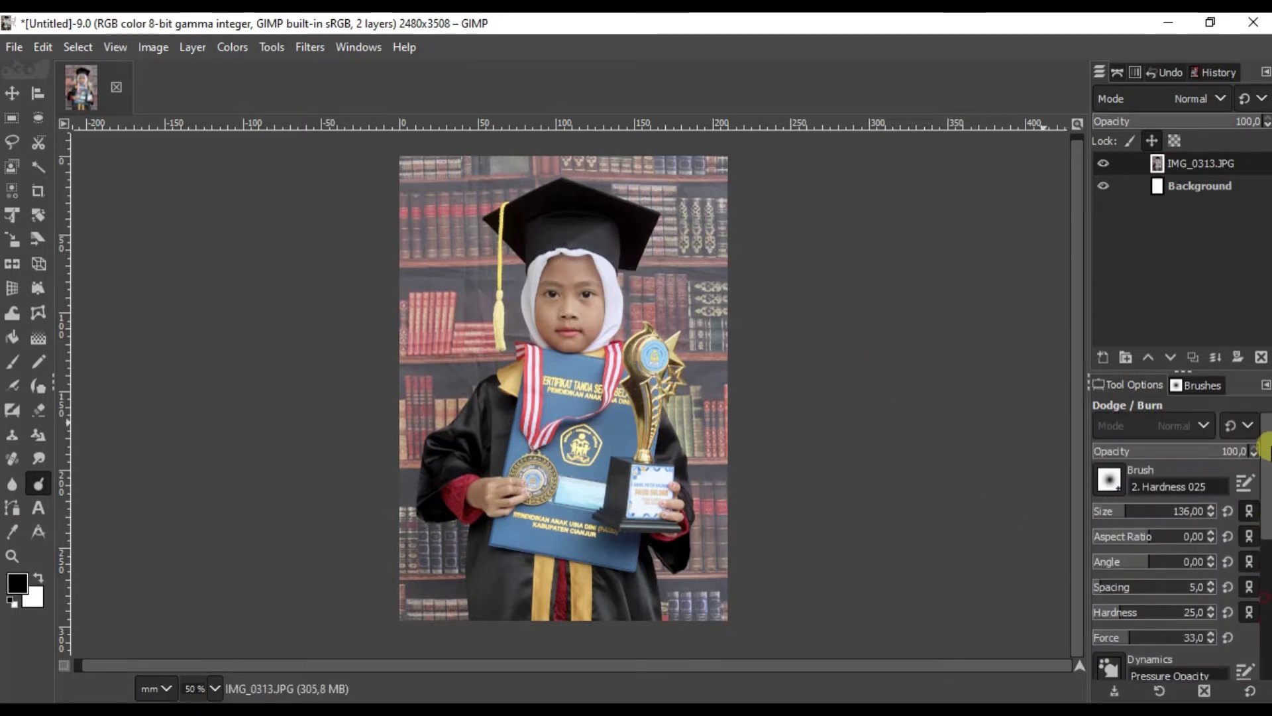
pyautogui.scroll(3, 573, 314)
pyautogui.scroll(3, 573, 315)
pyautogui.scroll(2, 573, 315)
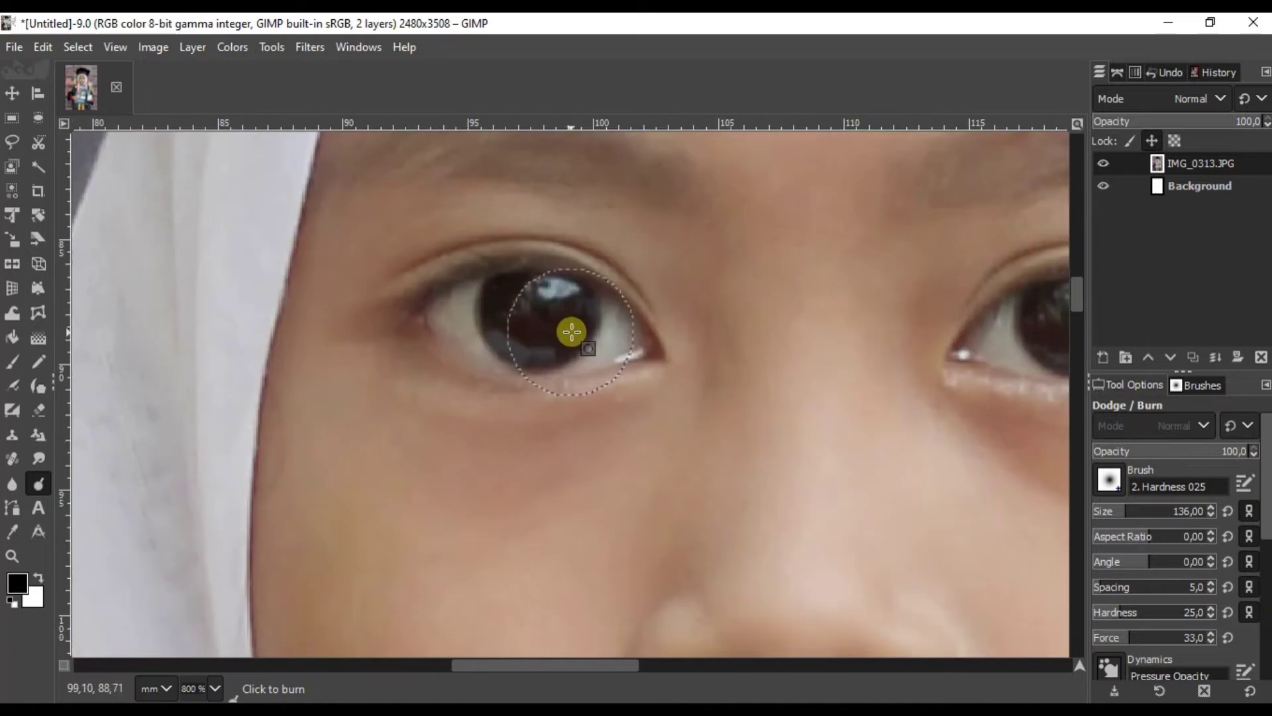
# Burn the pupils of both eyes with short strokes, checking the result up close
pyautogui.moveTo(532, 313)
pyautogui.mouseDown()
pyautogui.moveTo(511, 304)
pyautogui.moveTo(560, 294)
pyautogui.mouseUp()
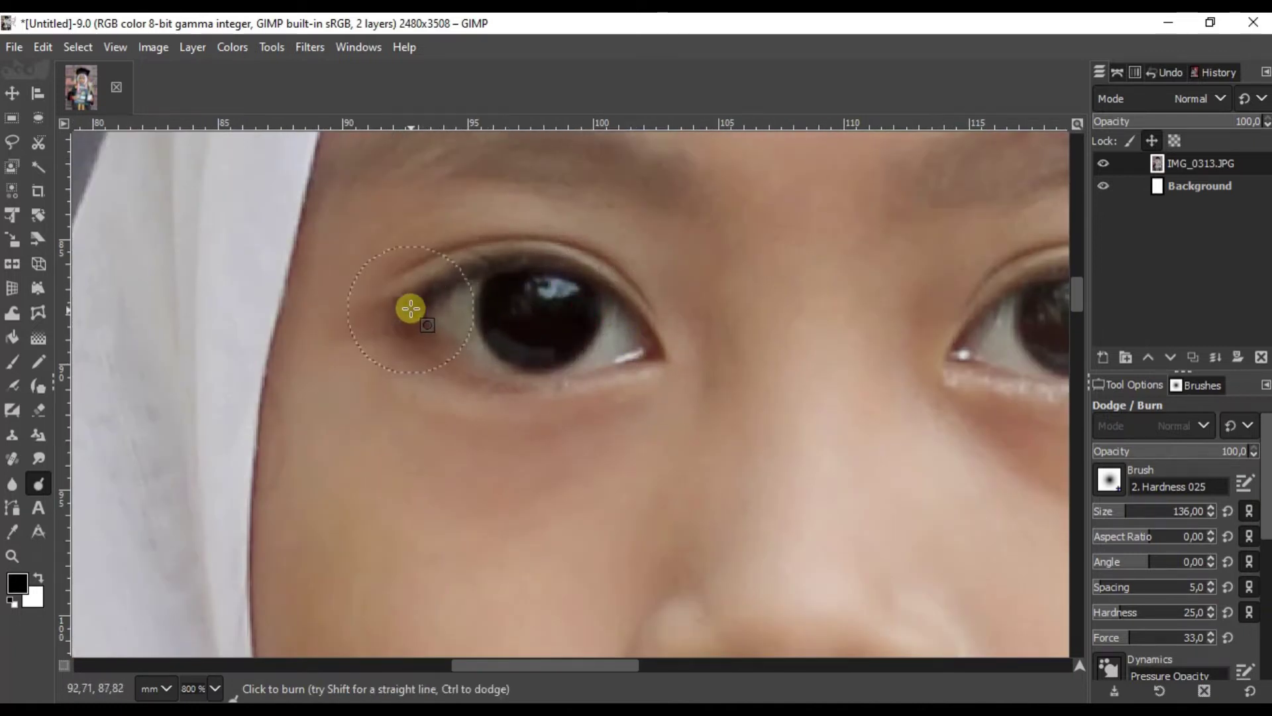
pyautogui.hscroll(5, 222, 377)
pyautogui.moveTo(630, 302); pyautogui.dragTo(632, 298)
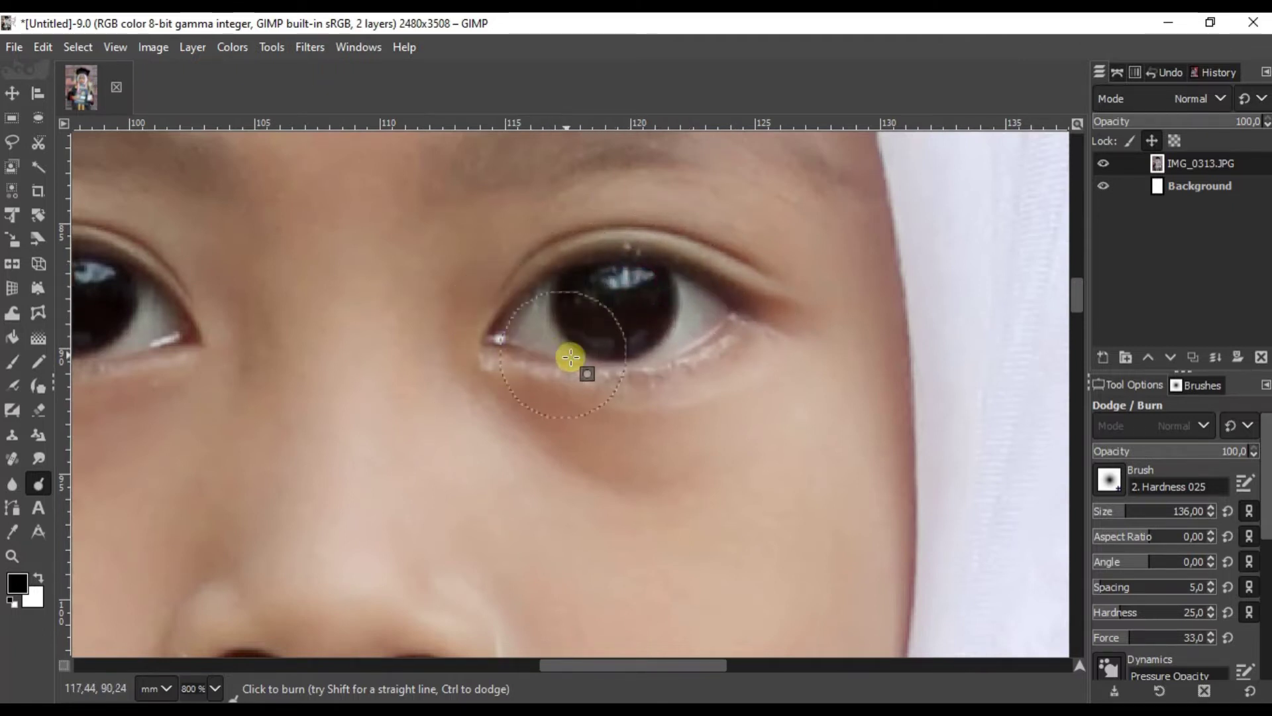
pyautogui.scroll(-3, 824, 236)
pyautogui.scroll(2, 823, 226)
pyautogui.scroll(2, 801, 265)
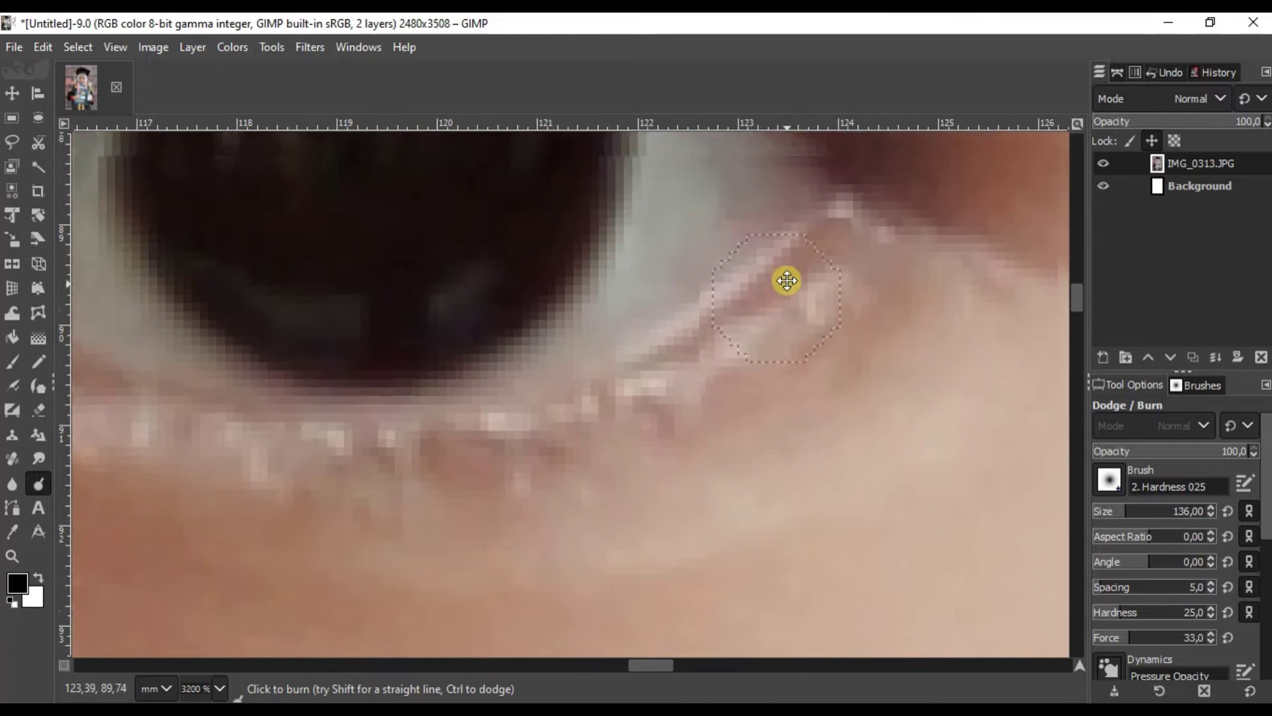
pyautogui.scroll(-4, 788, 281)
pyautogui.scroll(4, 596, 391)
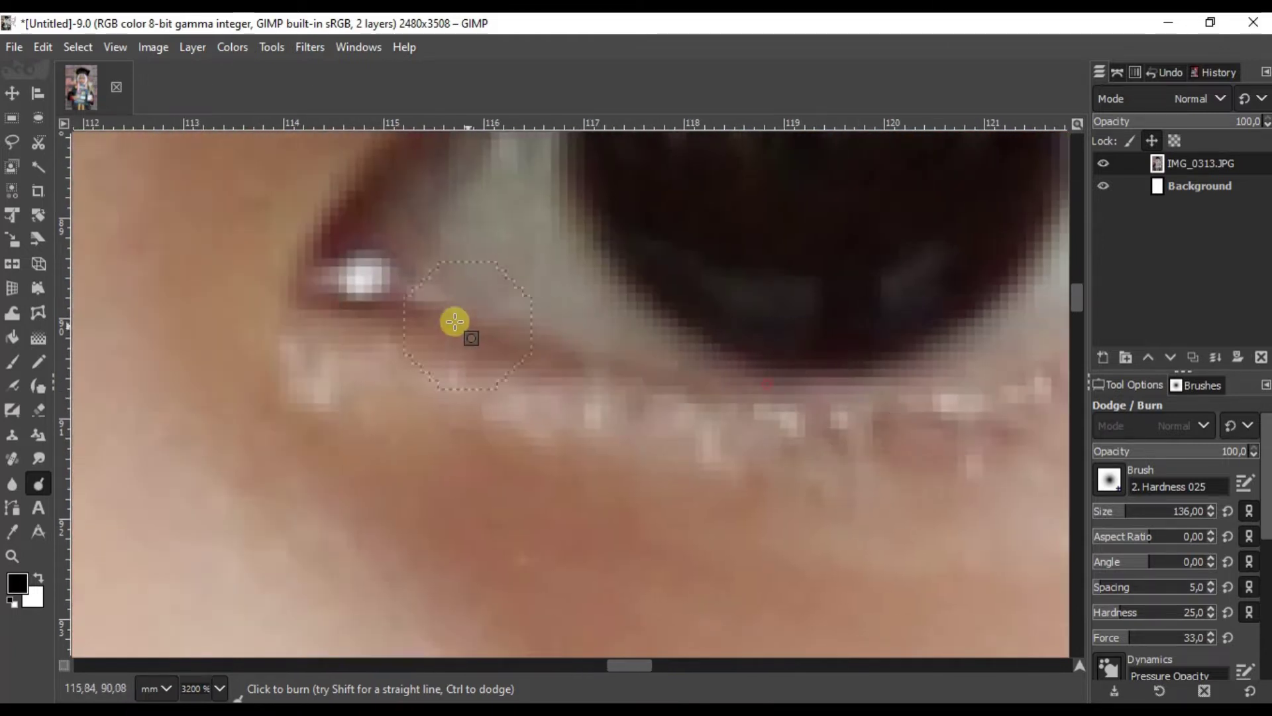
pyautogui.scroll(-2, 455, 322)
pyautogui.scroll(-2, 391, 364)
pyautogui.scroll(-2, 490, 225)
pyautogui.scroll(-2, 523, 258)
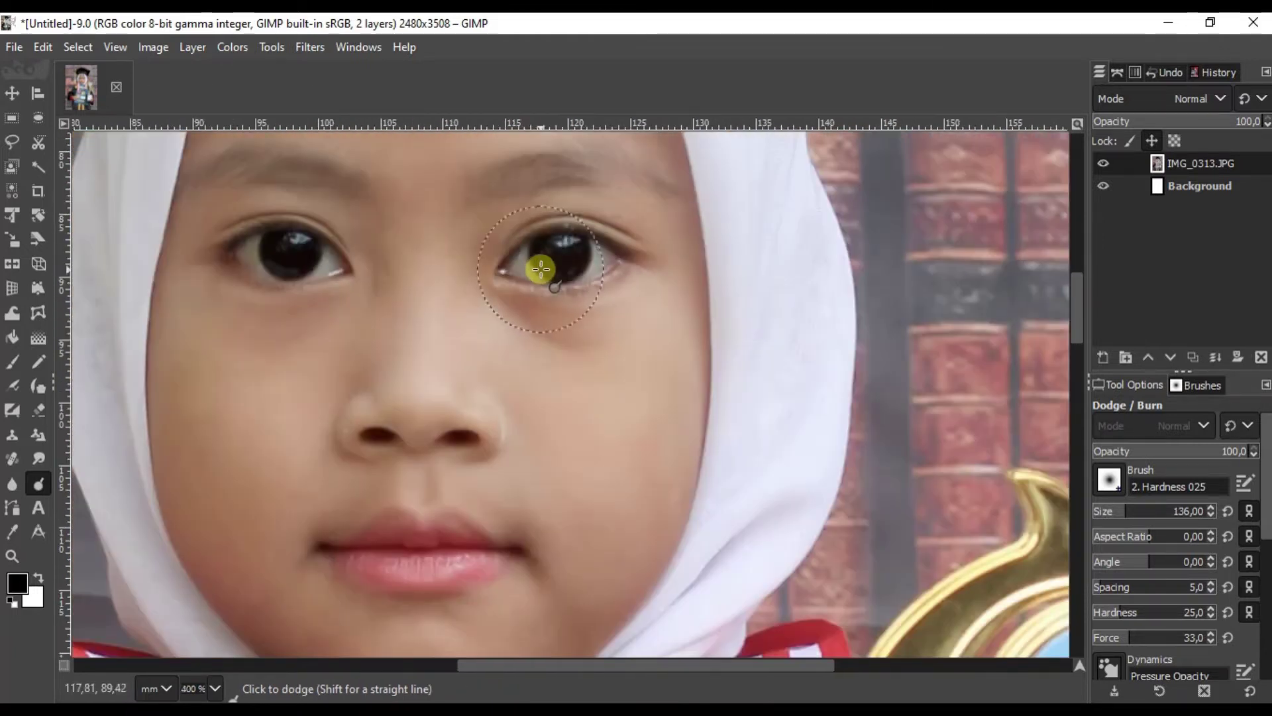
pyautogui.hscroll(-5, 663, 298)
pyautogui.scroll(3, 747, 332)
pyautogui.scroll(2, 924, 361)
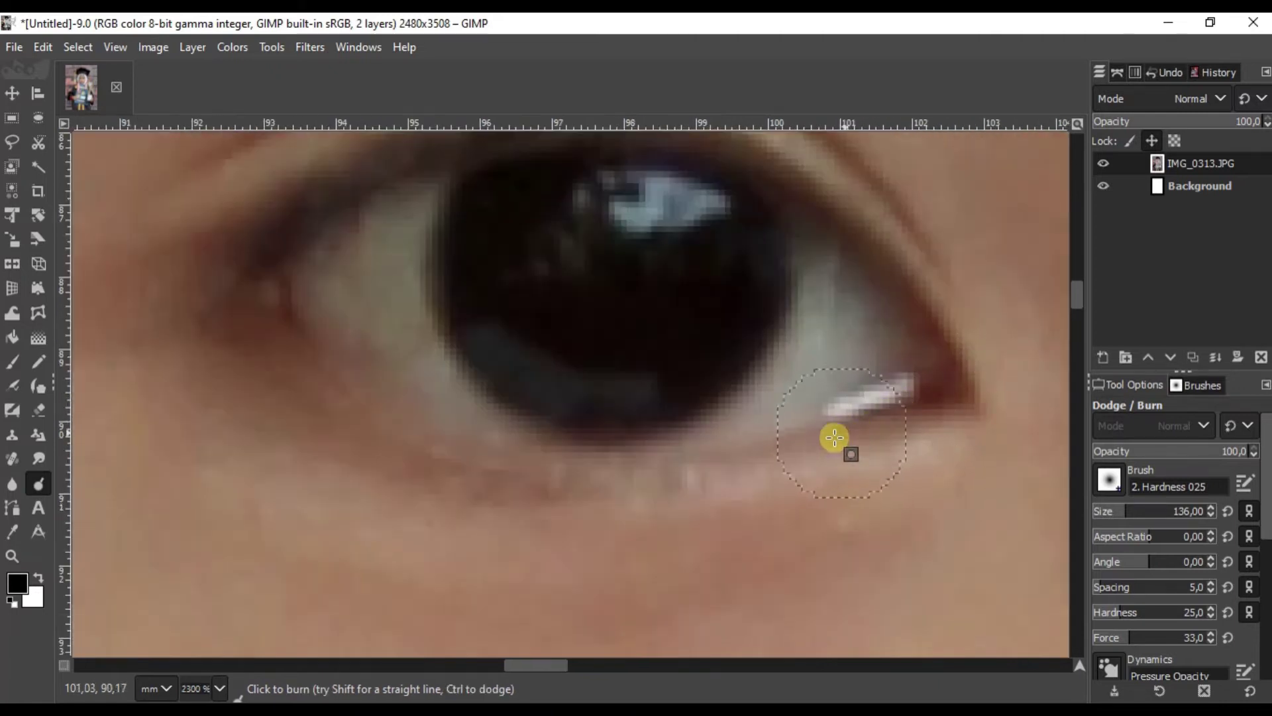
pyautogui.scroll(-1, 834, 437)
pyautogui.scroll(-2, 273, 261)
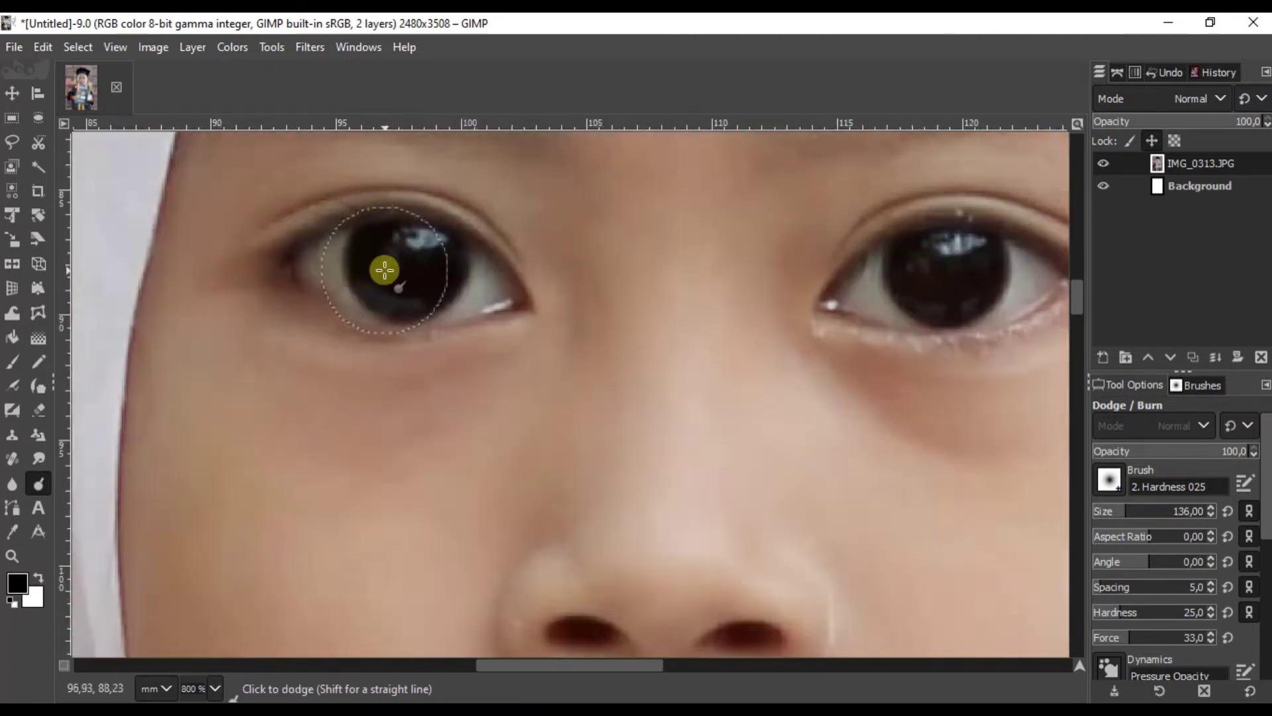
pyautogui.scroll(-4, 464, 265)
pyautogui.scroll(1, 520, 347)
pyautogui.scroll(2, 558, 342)
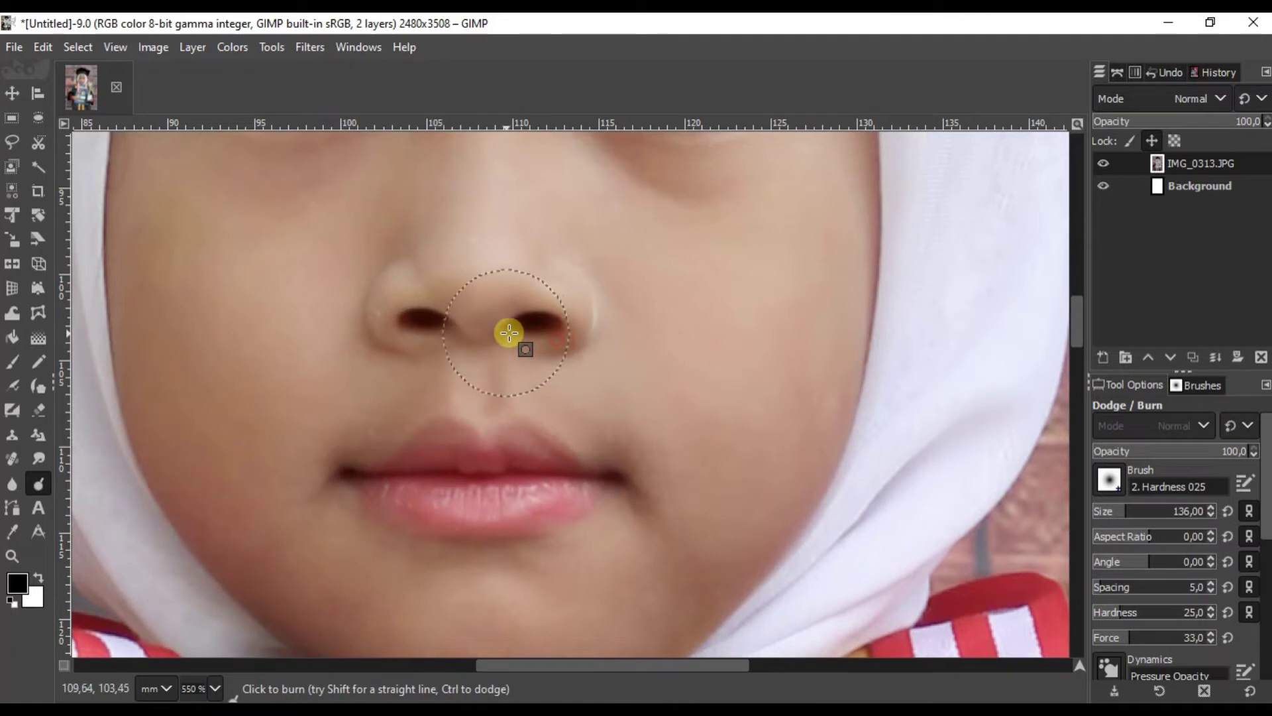
# Burn the nostrils, undoing the overly red stroke, then darken the lips along the mouth line
pyautogui.moveTo(407, 329); pyautogui.dragTo(569, 333)
pyautogui.hotkey('ctrl', 'z')
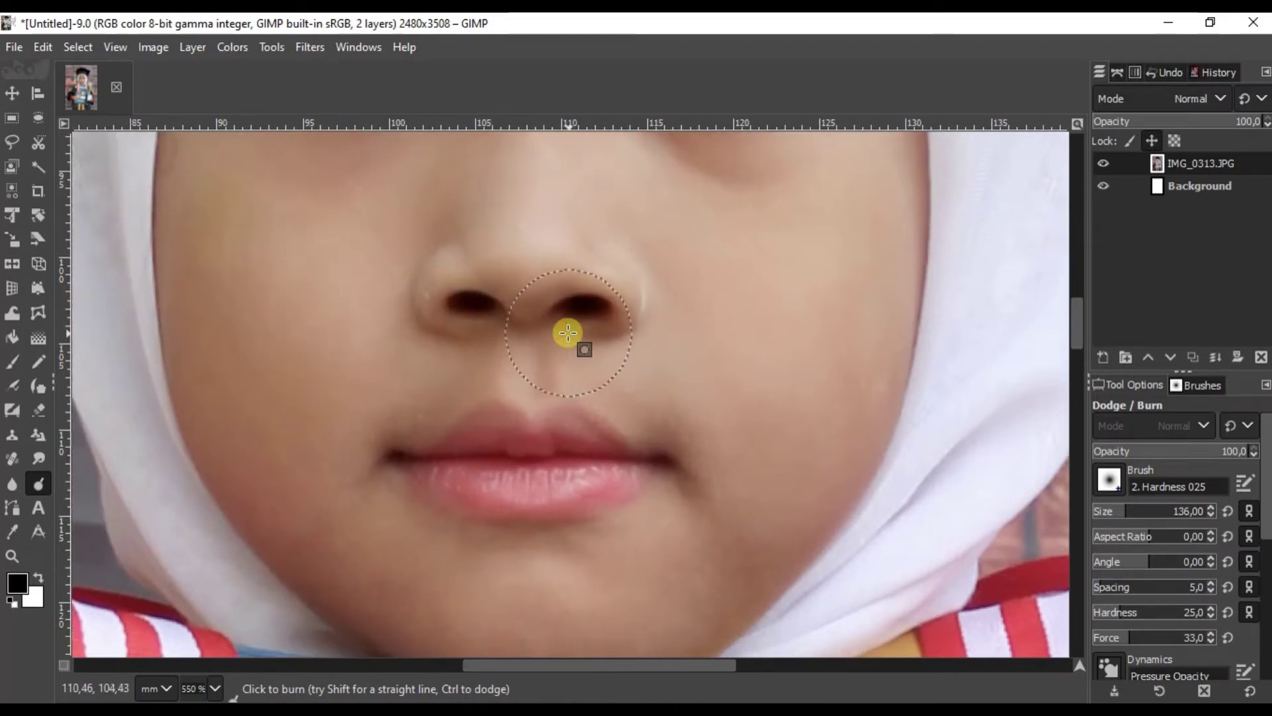
pyautogui.scroll(1, 597, 431)
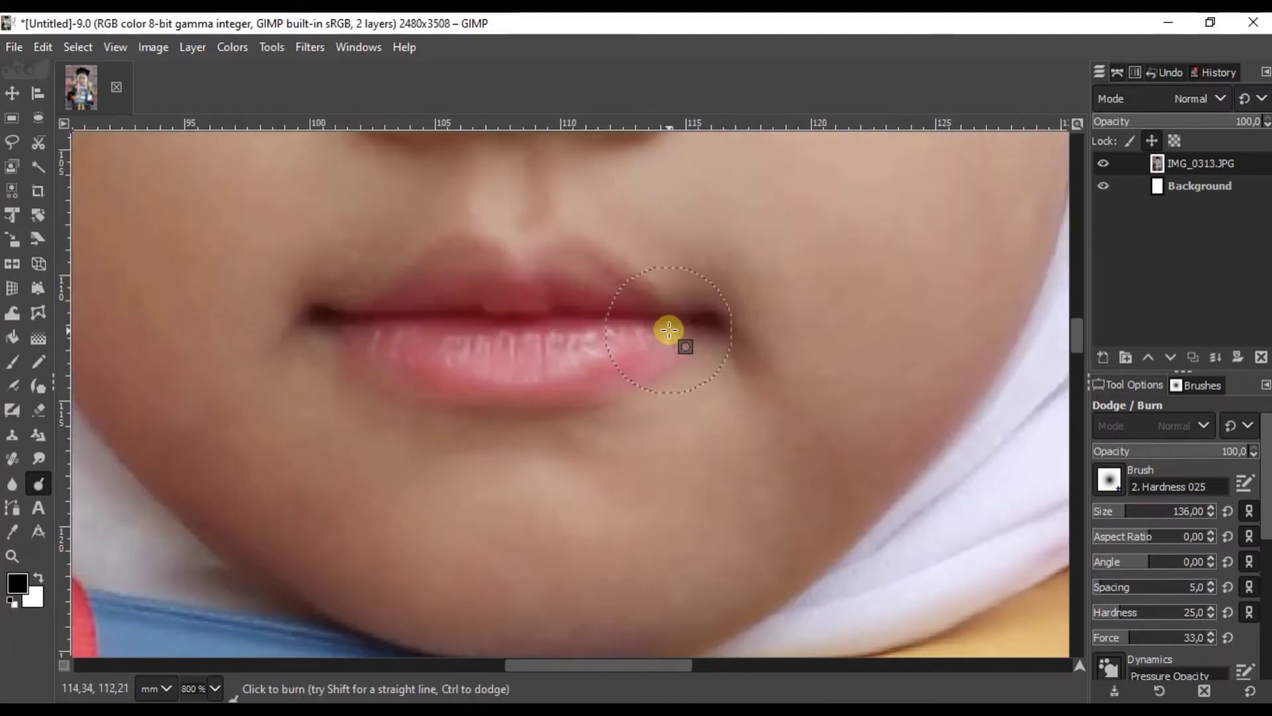
pyautogui.moveTo(410, 304)
pyautogui.mouseDown()
pyautogui.moveTo(383, 346)
pyautogui.moveTo(616, 353)
pyautogui.mouseUp()
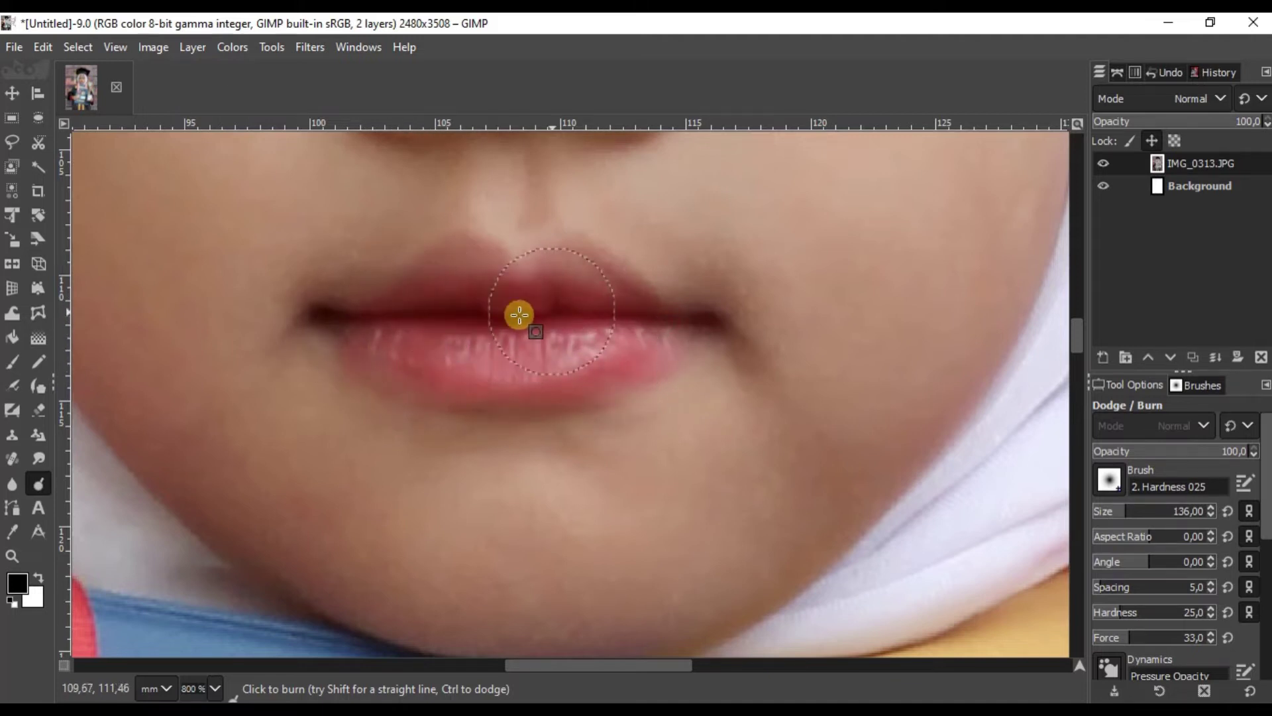
pyautogui.scroll(-3, 568, 272)
pyautogui.scroll(-2, 696, 369)
pyautogui.scroll(3, 662, 369)
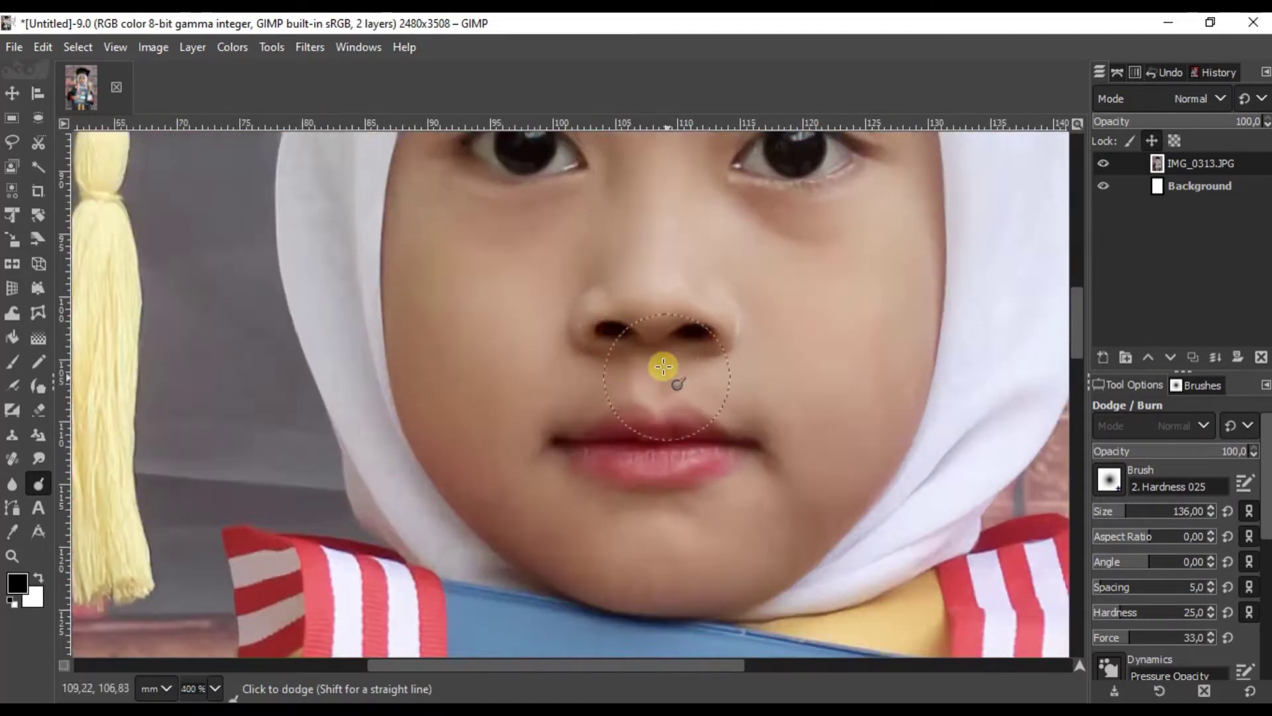
pyautogui.scroll(3, 727, 409)
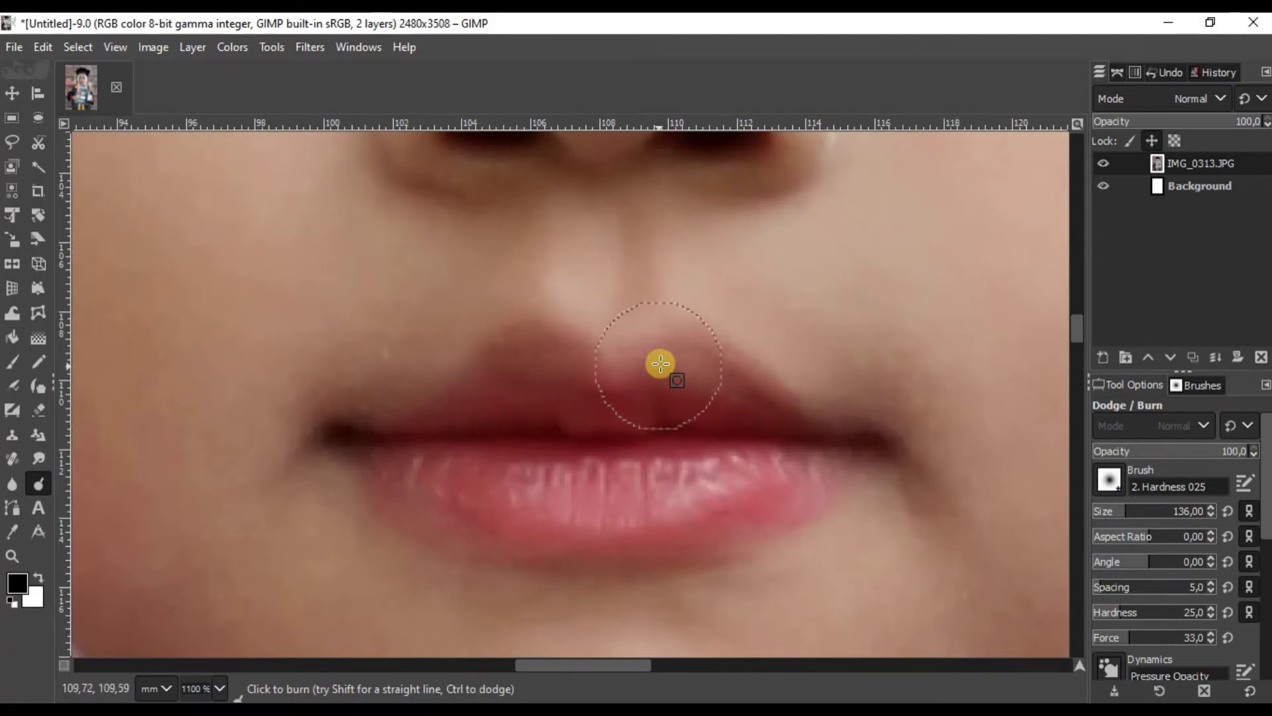
# Burn the skin near the wrist, zoom out, and start a new layer above Background
pyautogui.scroll(-6, 730, 360)
pyautogui.scroll(-2, 762, 365)
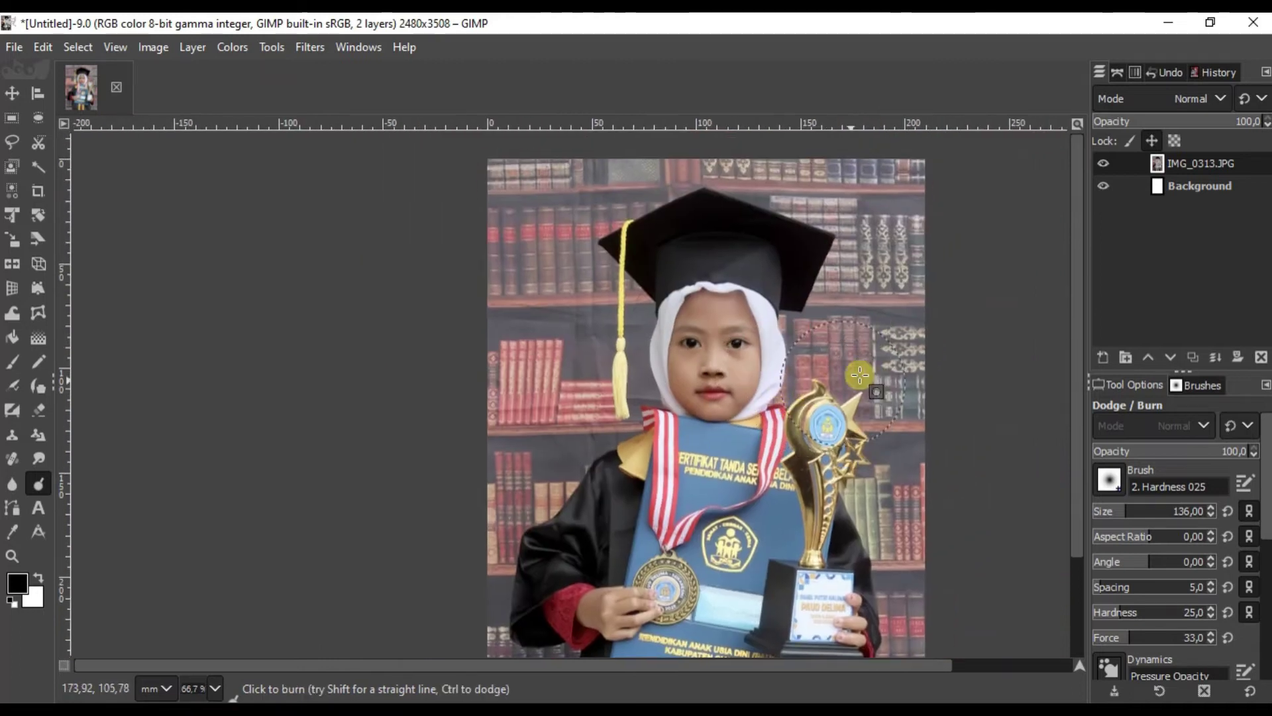
pyautogui.scroll(-2, 855, 347)
pyautogui.scroll(1, 826, 293)
pyautogui.scroll(-1, 832, 345)
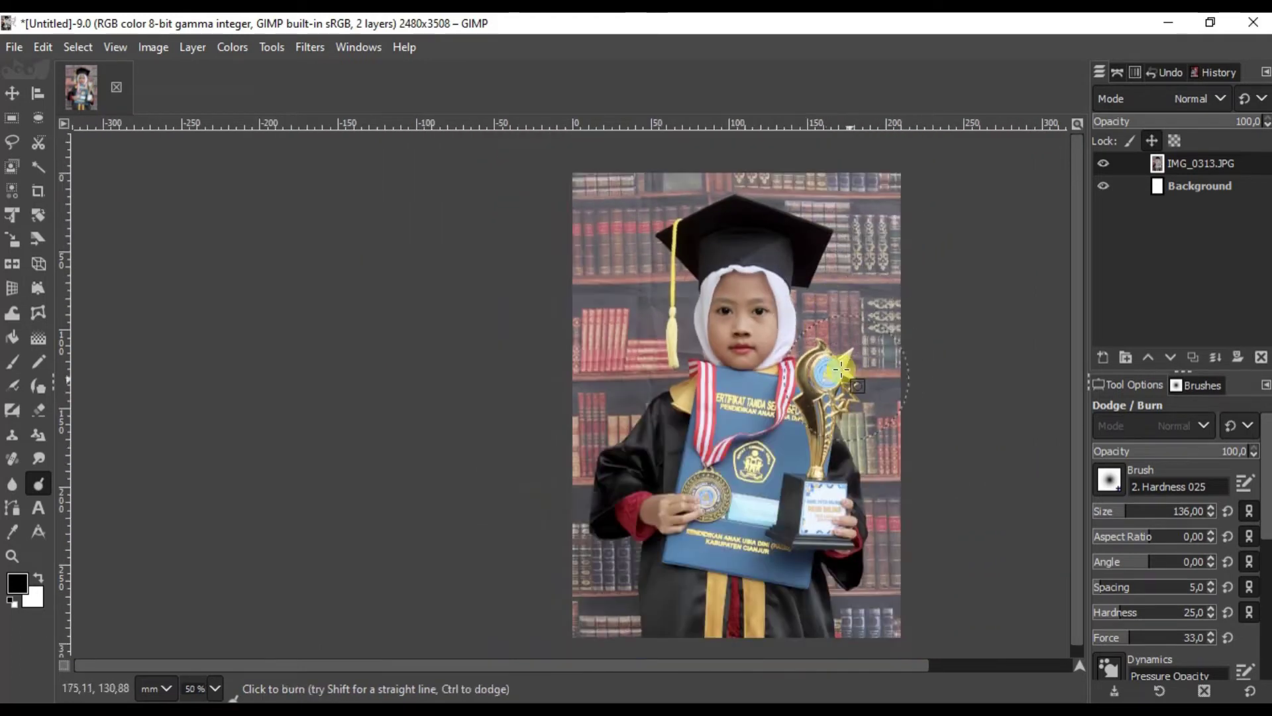
pyautogui.scroll(3, 729, 332)
pyautogui.scroll(-1, 693, 314)
pyautogui.scroll(-1, 725, 305)
pyautogui.scroll(-1, 881, 281)
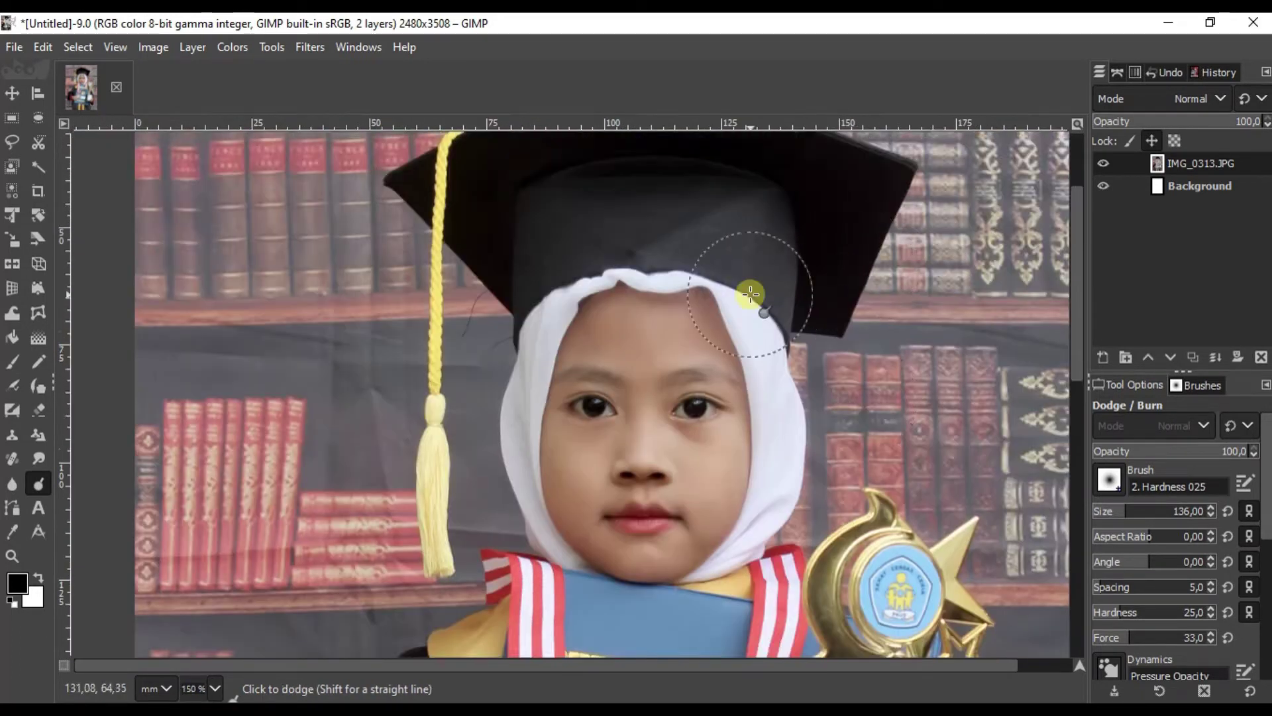
pyautogui.scroll(-1, 891, 299)
pyautogui.scroll(1, 755, 284)
pyautogui.scroll(-10, 758, 299)
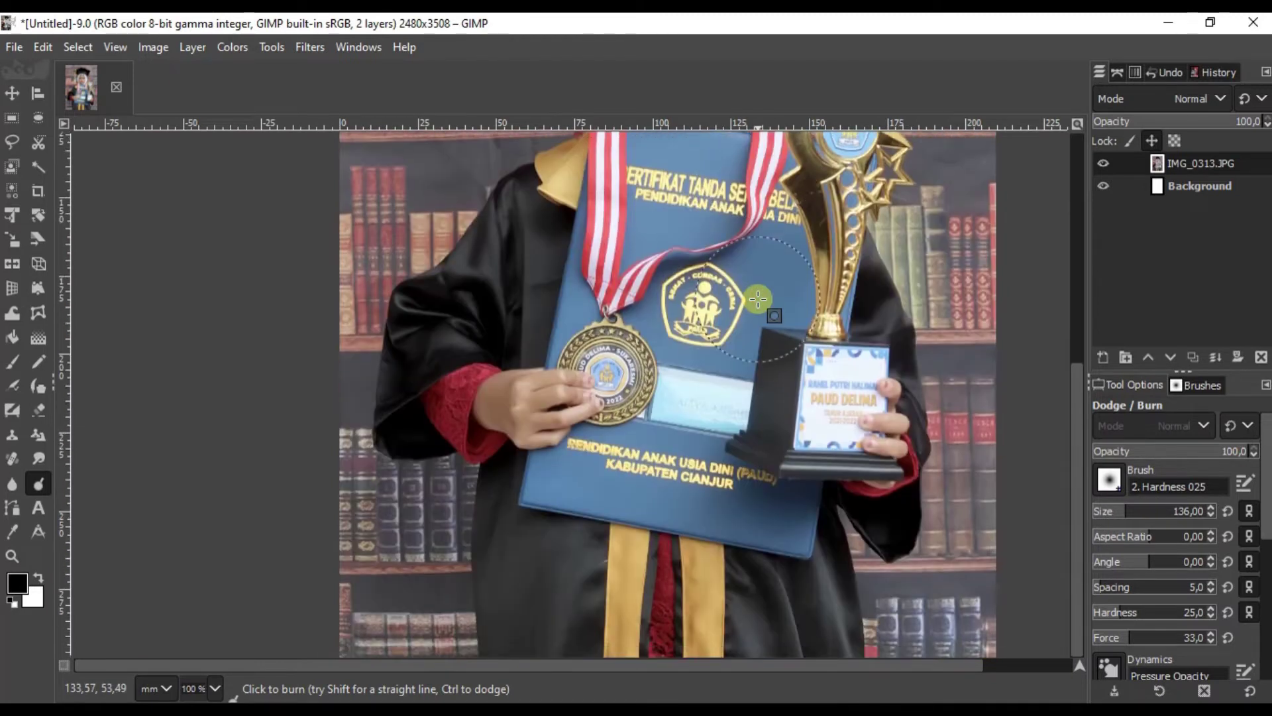
pyautogui.scroll(10, 735, 318)
pyautogui.scroll(-2, 596, 543)
pyautogui.scroll(-1, 597, 557)
pyautogui.scroll(3, 600, 517)
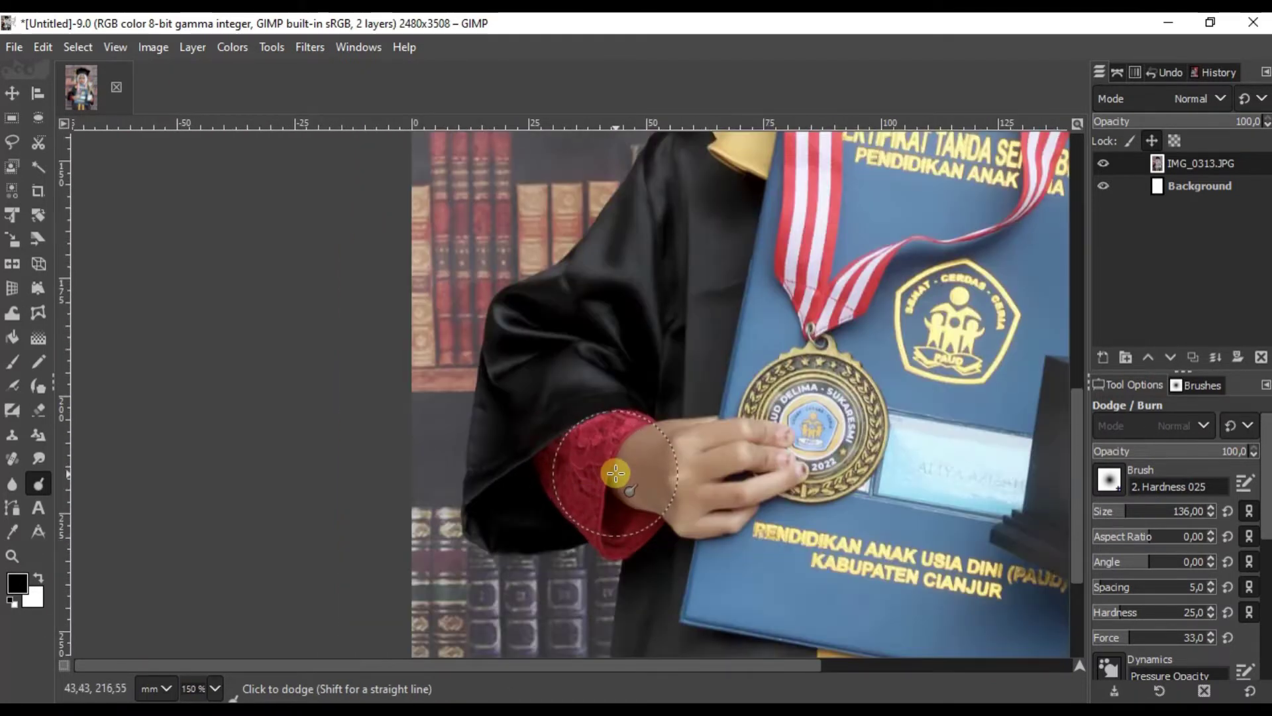
pyautogui.keyDown('ctrl'); pyautogui.scroll(3, 616, 472); pyautogui.keyUp('ctrl')
pyautogui.keyDown('ctrl'); pyautogui.scroll(-1, 671, 401); pyautogui.keyUp('ctrl')
pyautogui.click(700, 387)
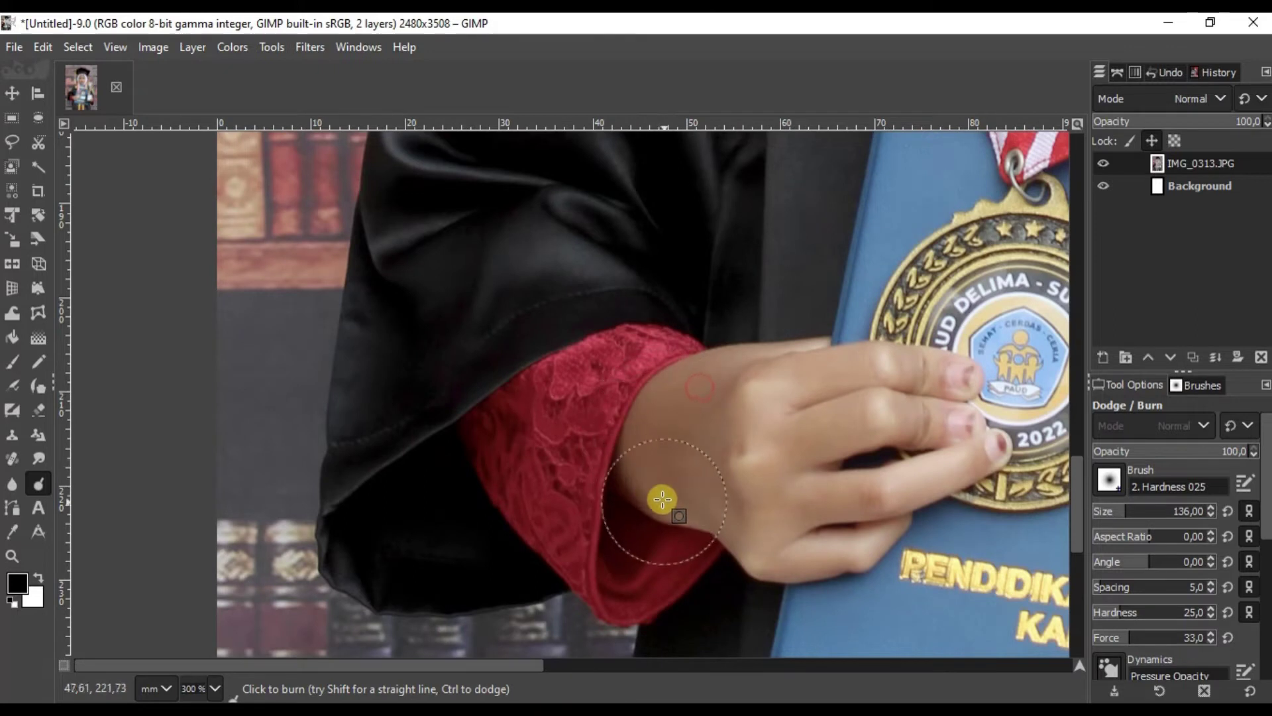
pyautogui.scroll(-3, 725, 464)
pyautogui.scroll(-3, 663, 397)
pyautogui.click(1212, 185)
pyautogui.click(1103, 359)
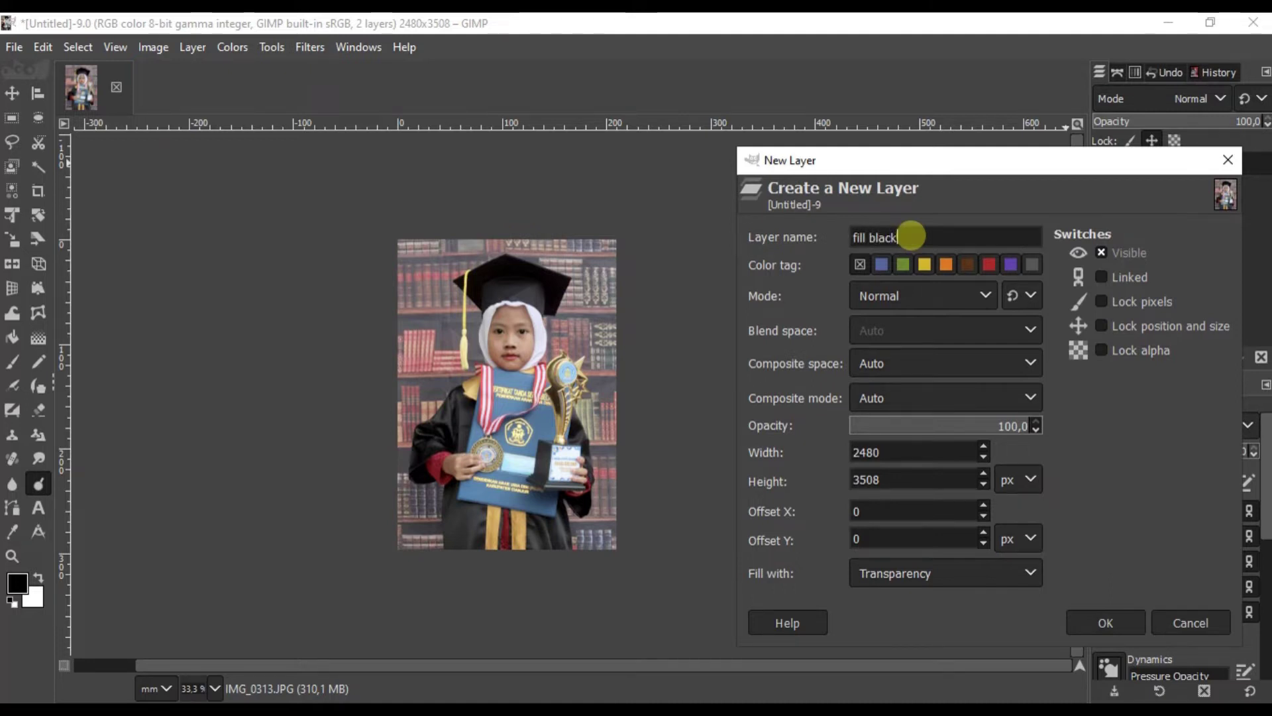
# Create the 'fill black' layer, fill it with black and set it to Soft light mode
pyautogui.press('Return')
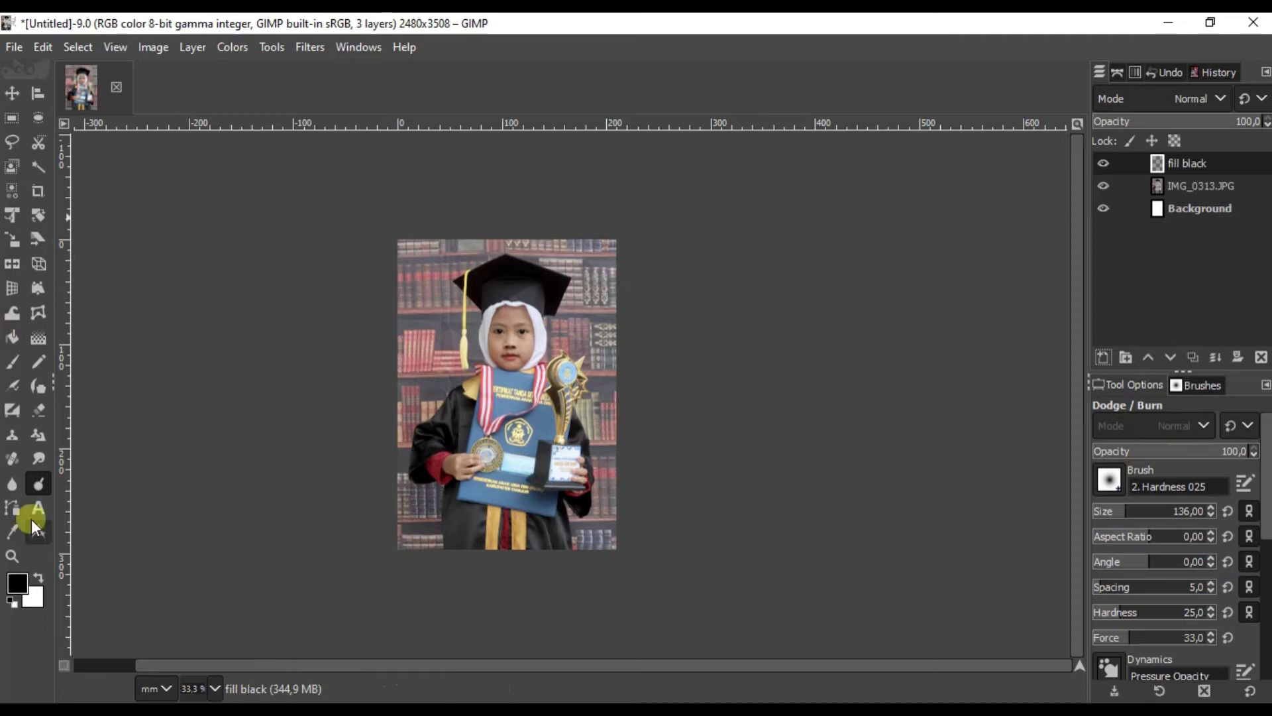
pyautogui.rightClick(606, 314)
pyautogui.moveTo(656, 368)
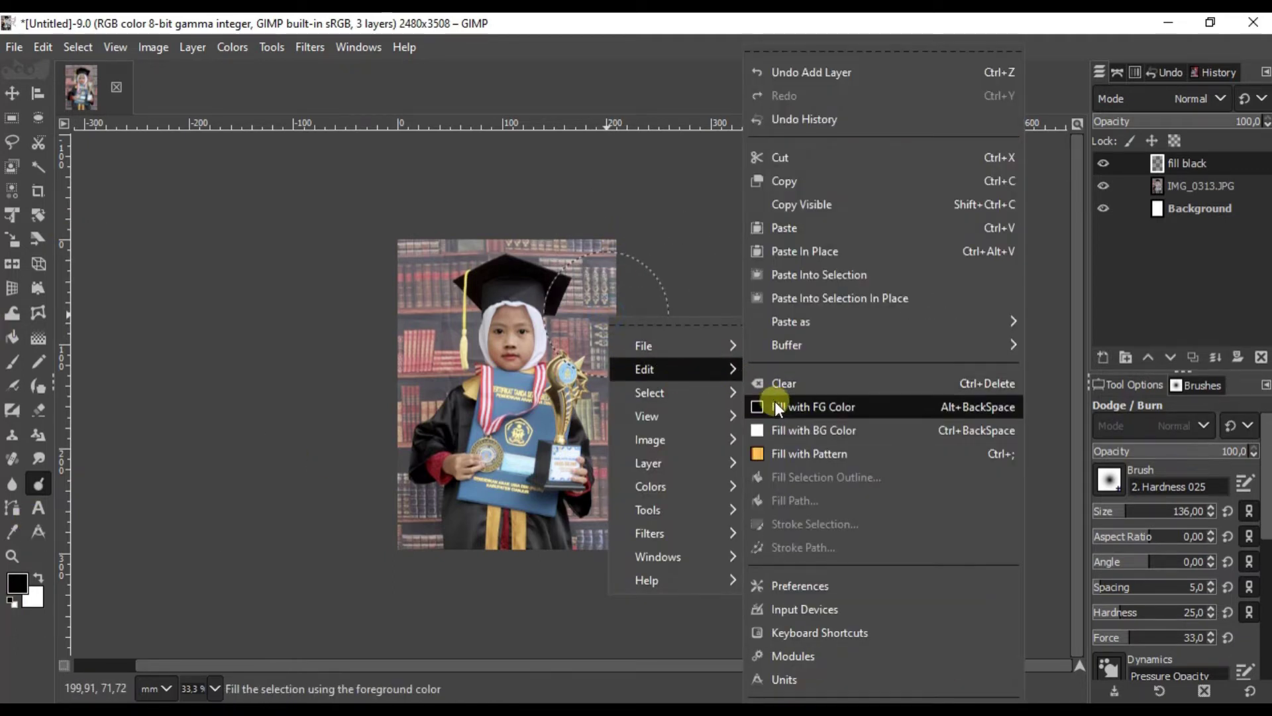
pyautogui.click(774, 406)
pyautogui.click(1198, 101)
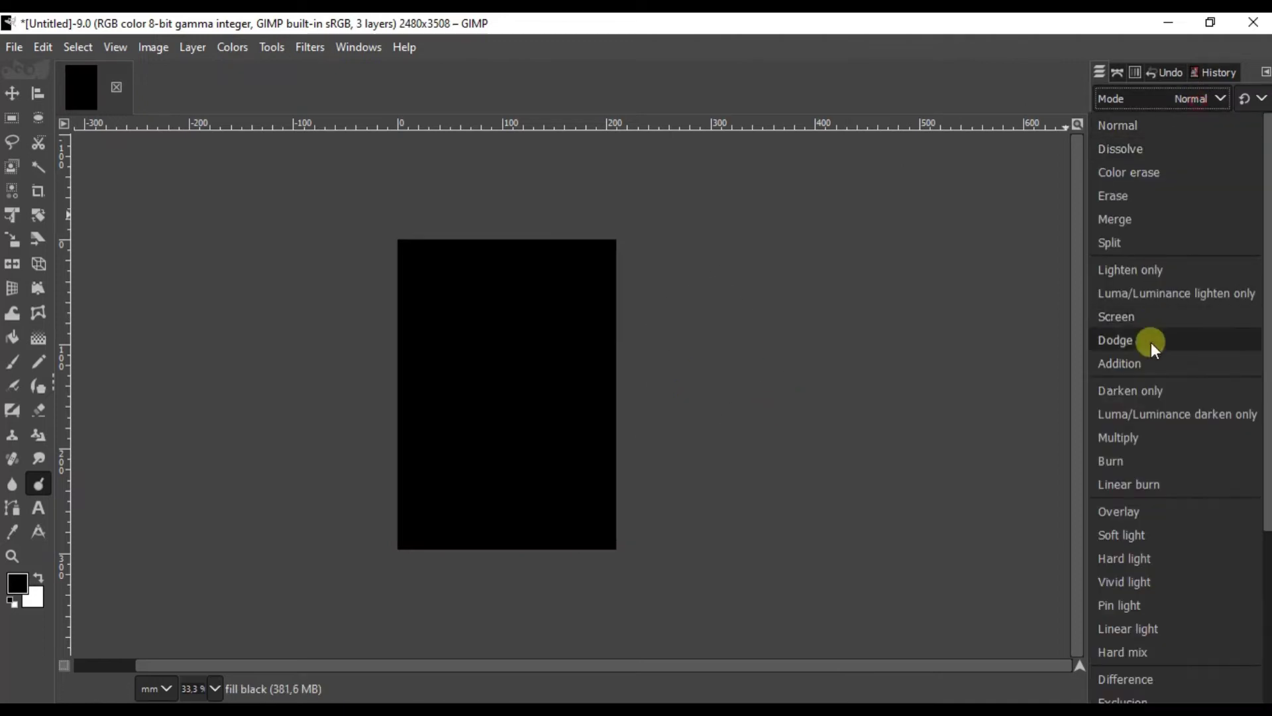
pyautogui.click(1117, 537)
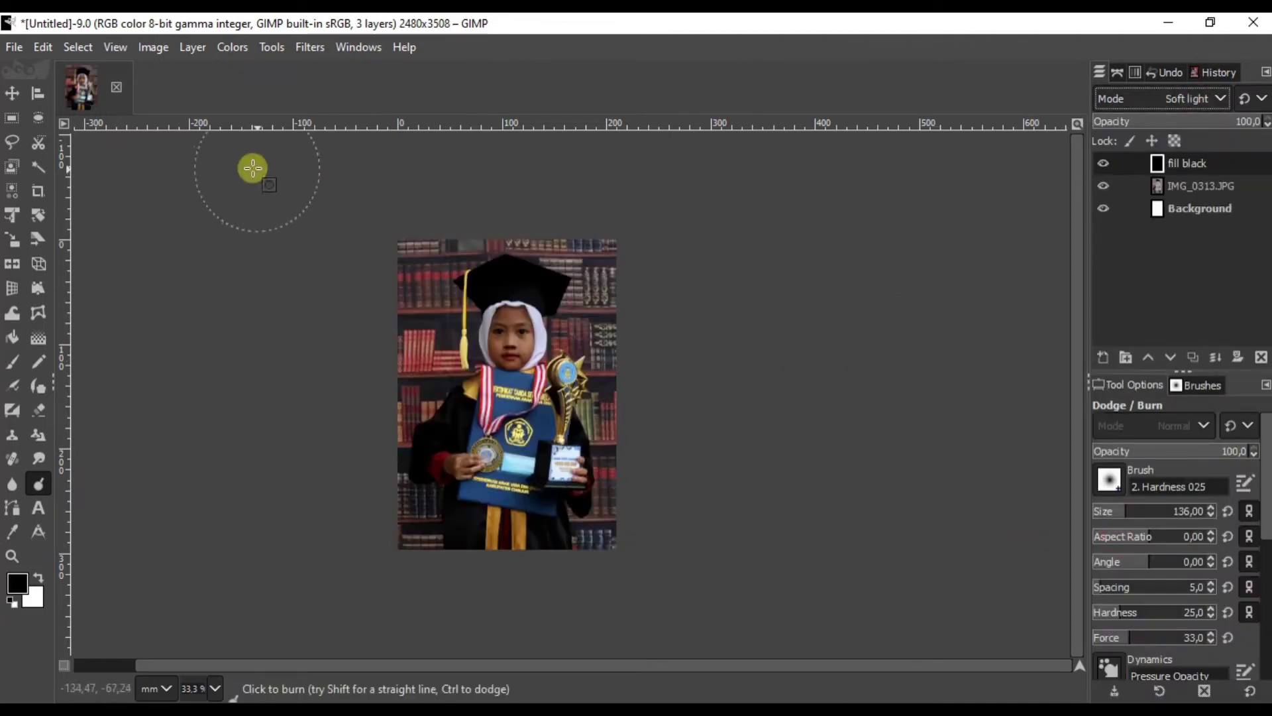
# Add a white, fully opaque layer mask to the fill black layer
pyautogui.click(12, 93)
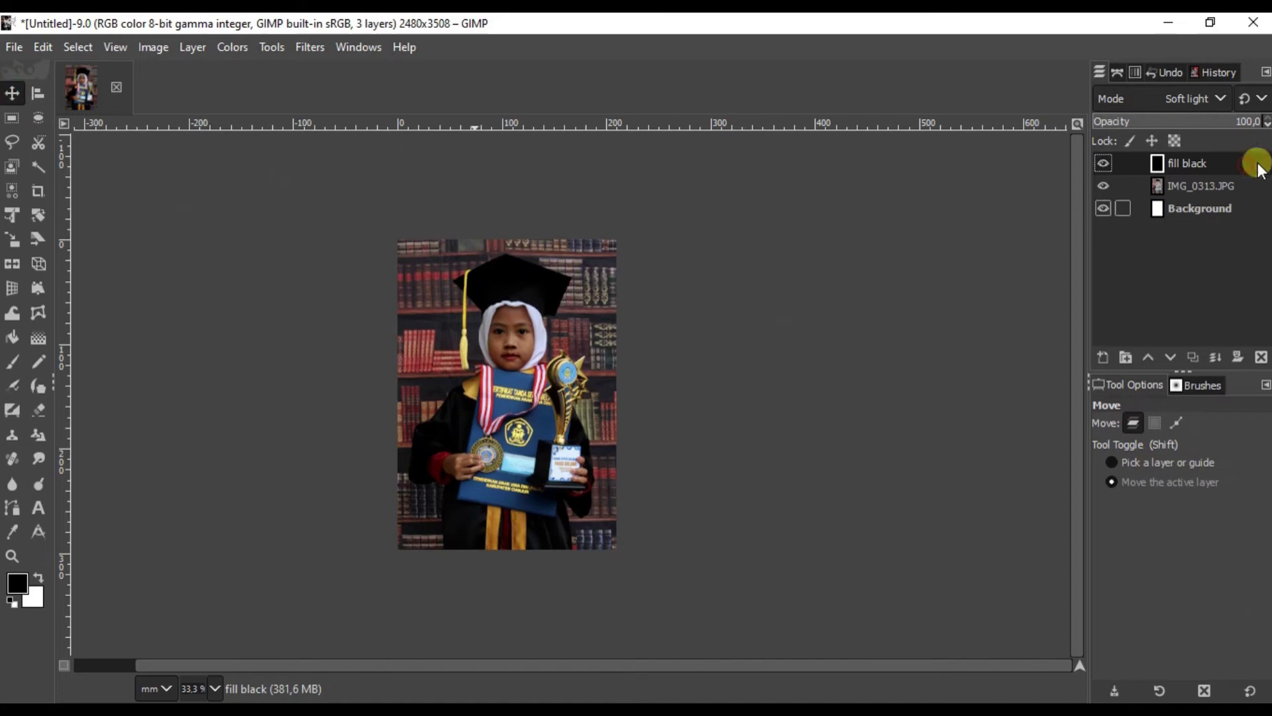
pyautogui.click(1238, 356)
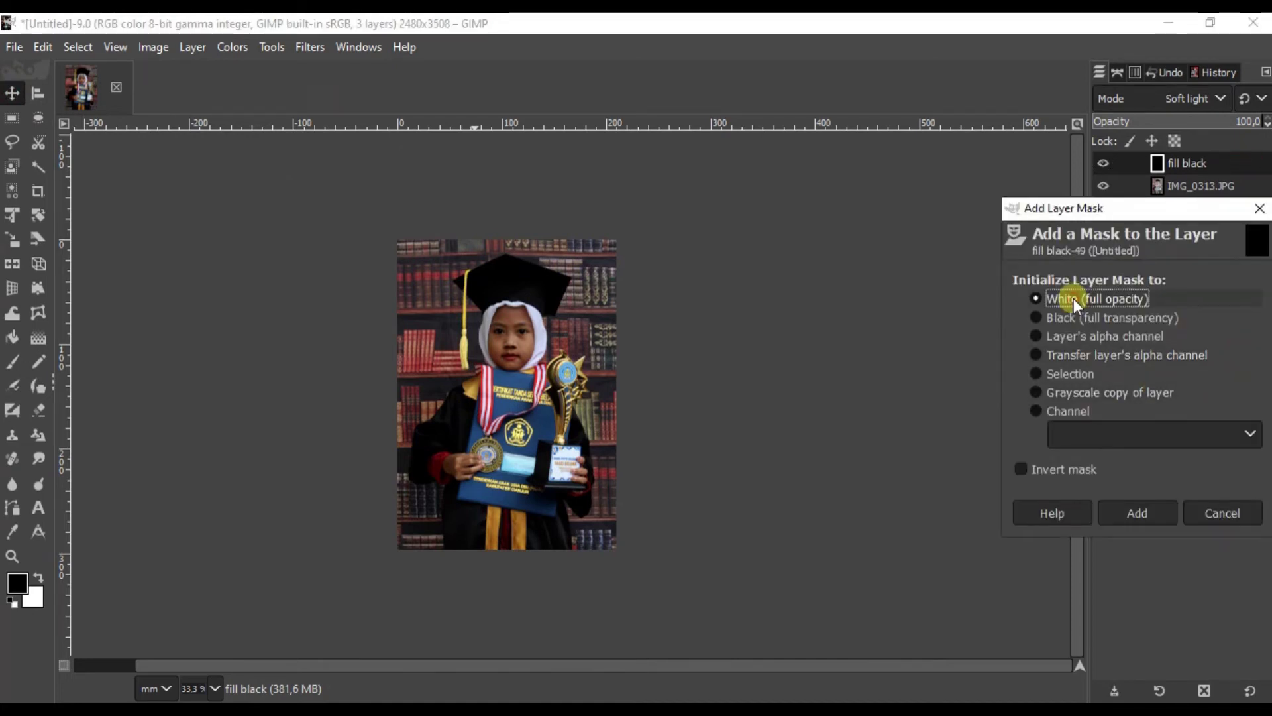
pyautogui.click(1135, 510)
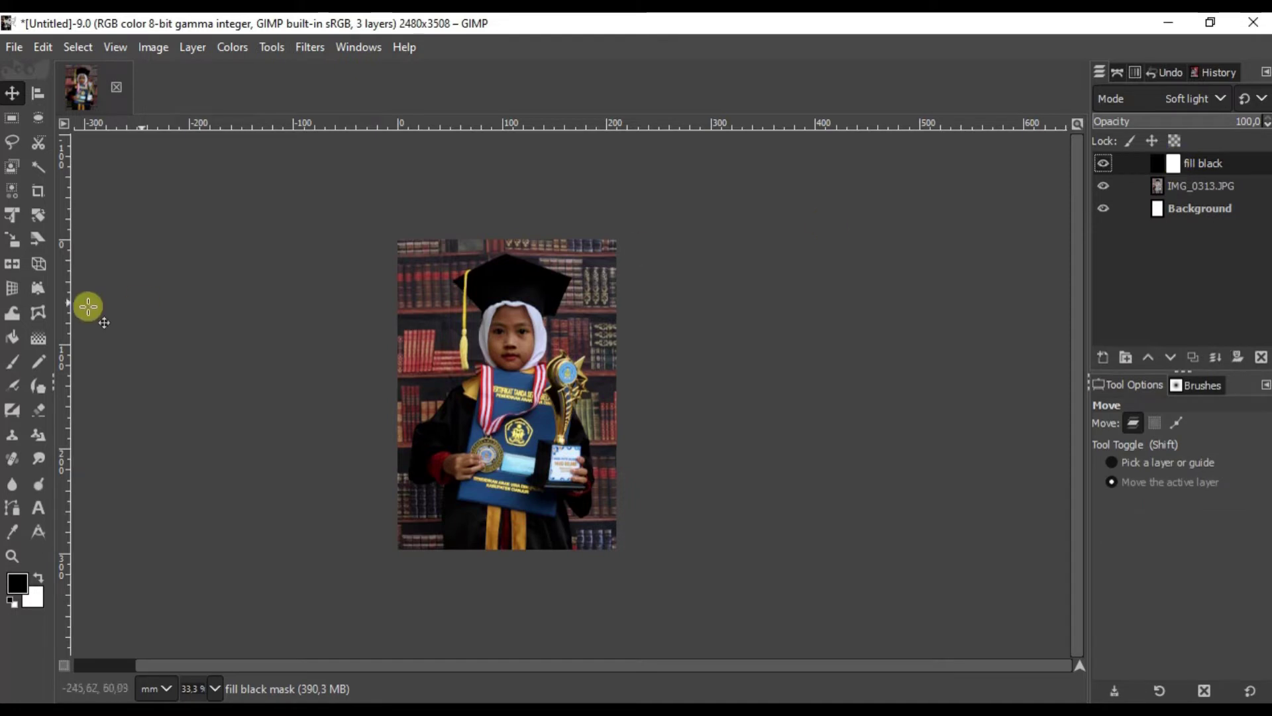
# Set the Paintbrush to 2. Hardness 025, size 136, Pressure Opacity dynamics, zoomed on the face
pyautogui.click(15, 363)
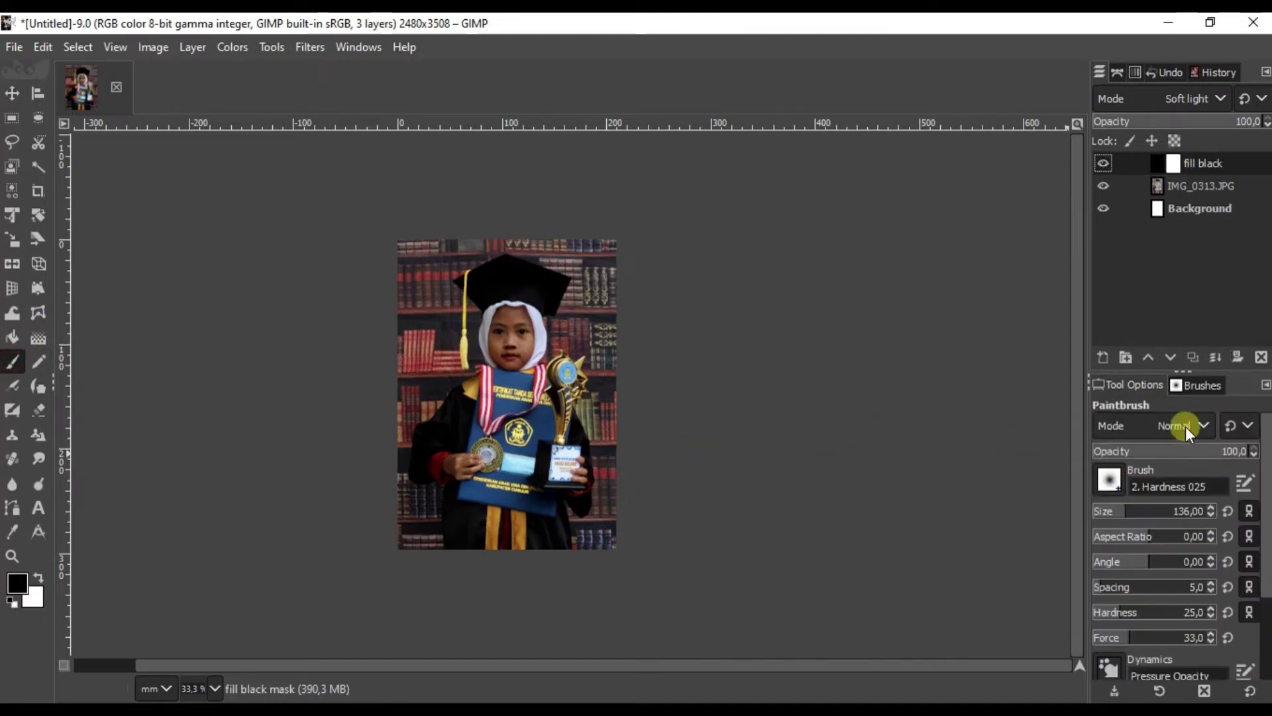
pyautogui.scroll(-2, 1259, 528)
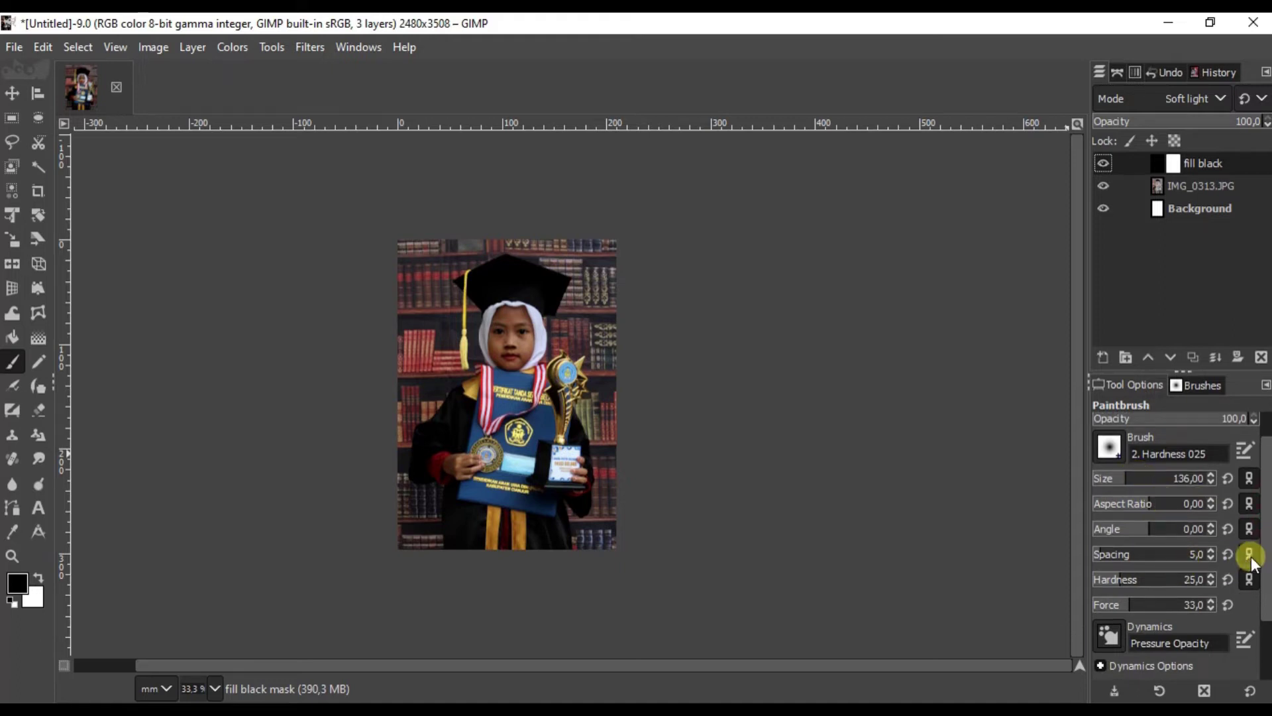
pyautogui.moveTo(1265, 570); pyautogui.dragTo(1266, 641)
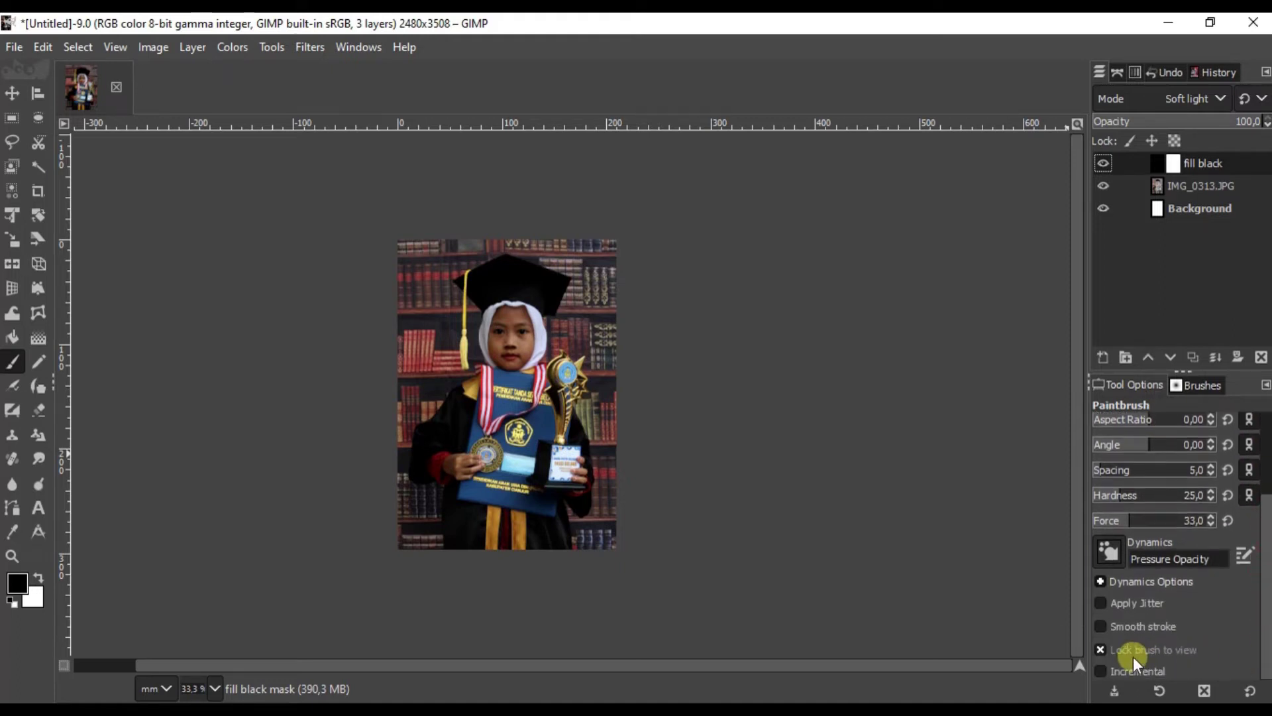
pyautogui.scroll(2, 590, 377)
pyautogui.scroll(4, 590, 376)
# Paint black on the mask over the cheeks, chin and forehead to brighten the skin
pyautogui.scroll(-1, 590, 381)
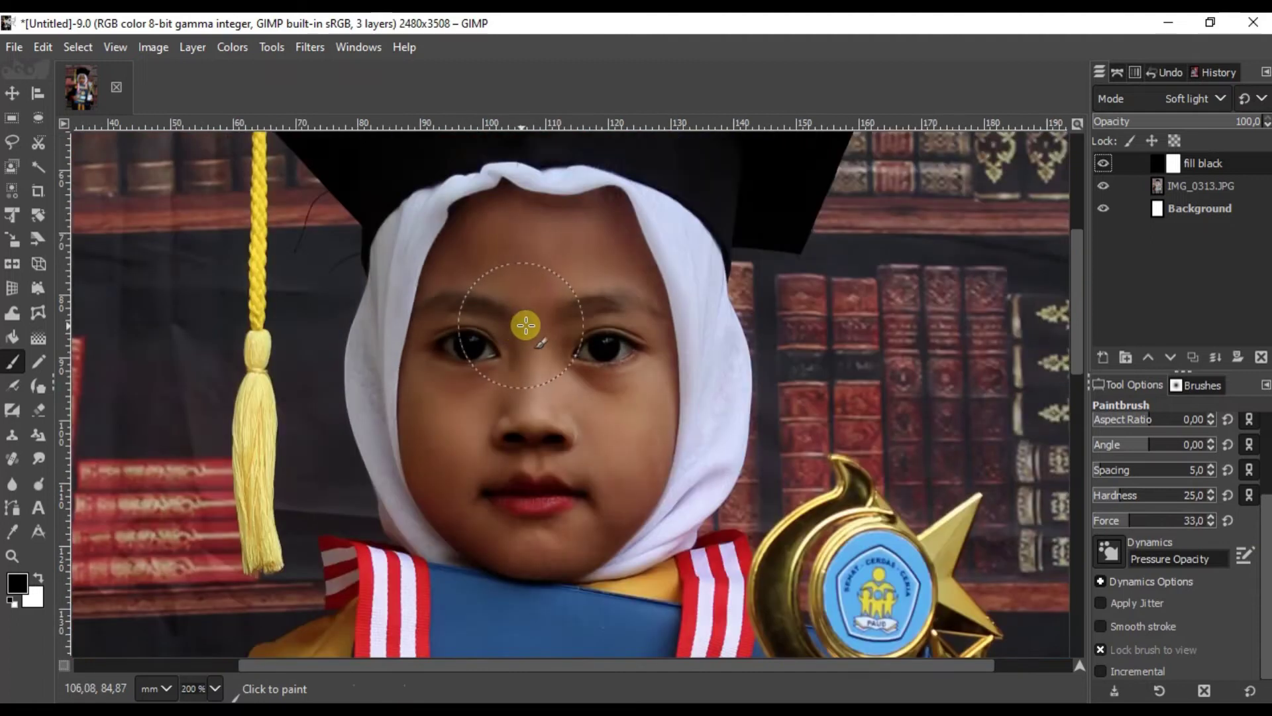
pyautogui.moveTo(590, 383)
pyautogui.mouseDown()
pyautogui.moveTo(540, 519)
pyautogui.moveTo(488, 505)
pyautogui.moveTo(435, 440)
pyautogui.moveTo(601, 278)
pyautogui.moveTo(616, 308)
pyautogui.mouseUp()
pyautogui.scroll(4, 440, 534)
pyautogui.scroll(-3, 667, 318)
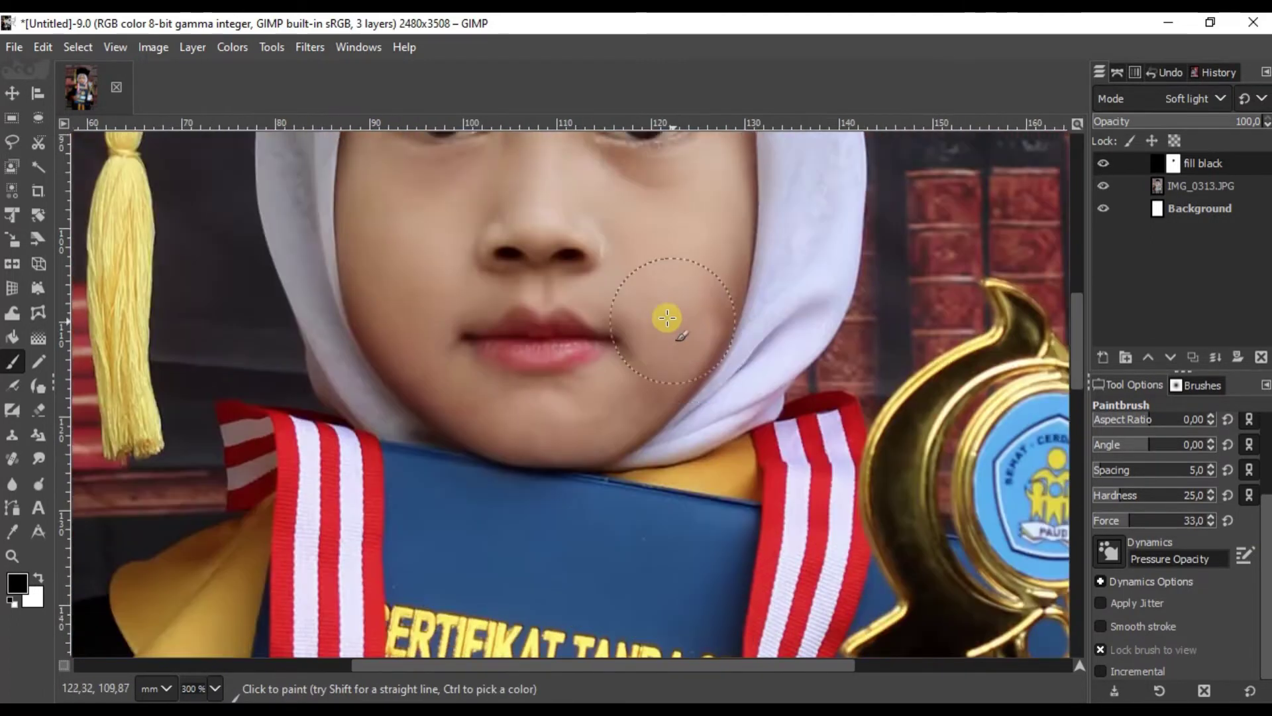
pyautogui.scroll(2, 432, 554)
pyautogui.scroll(1, 432, 554)
pyautogui.scroll(3, 270, 290)
pyautogui.scroll(2, 406, 363)
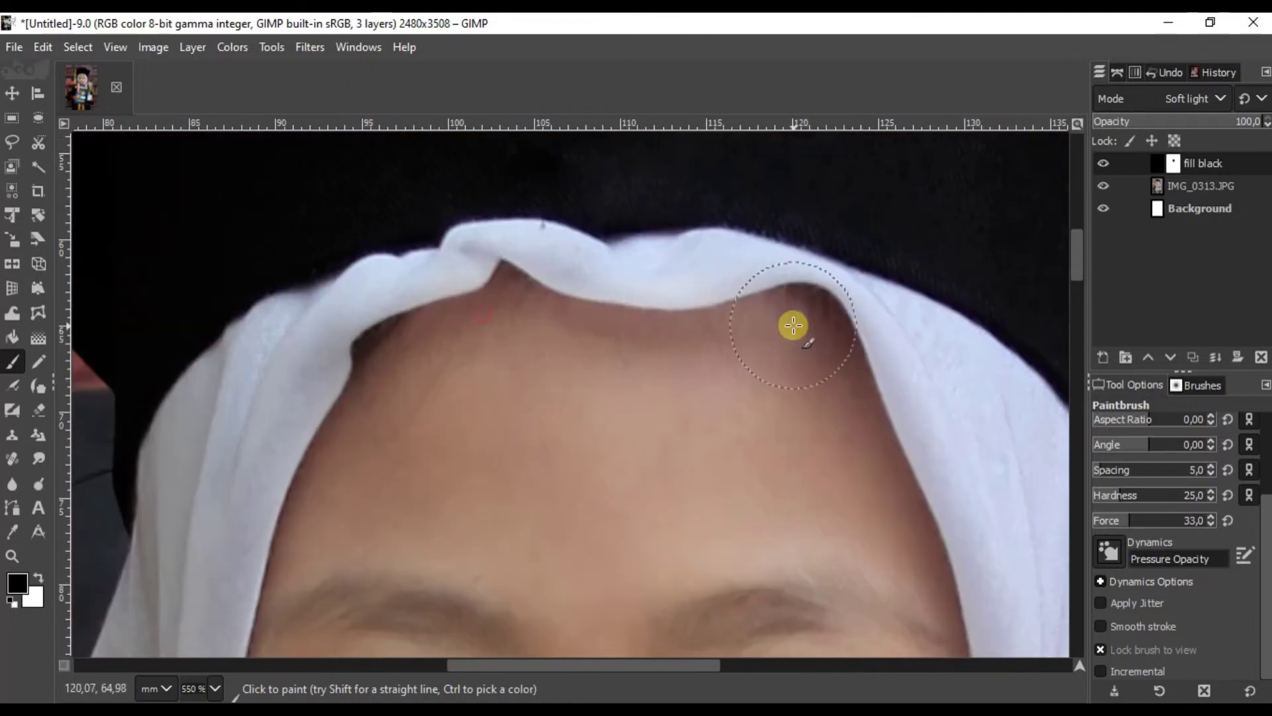
pyautogui.scroll(-2, 795, 326)
pyautogui.hscroll(2, 453, 288)
pyautogui.scroll(-2, 619, 448)
pyautogui.scroll(-6, 619, 449)
pyautogui.scroll(8, 954, 329)
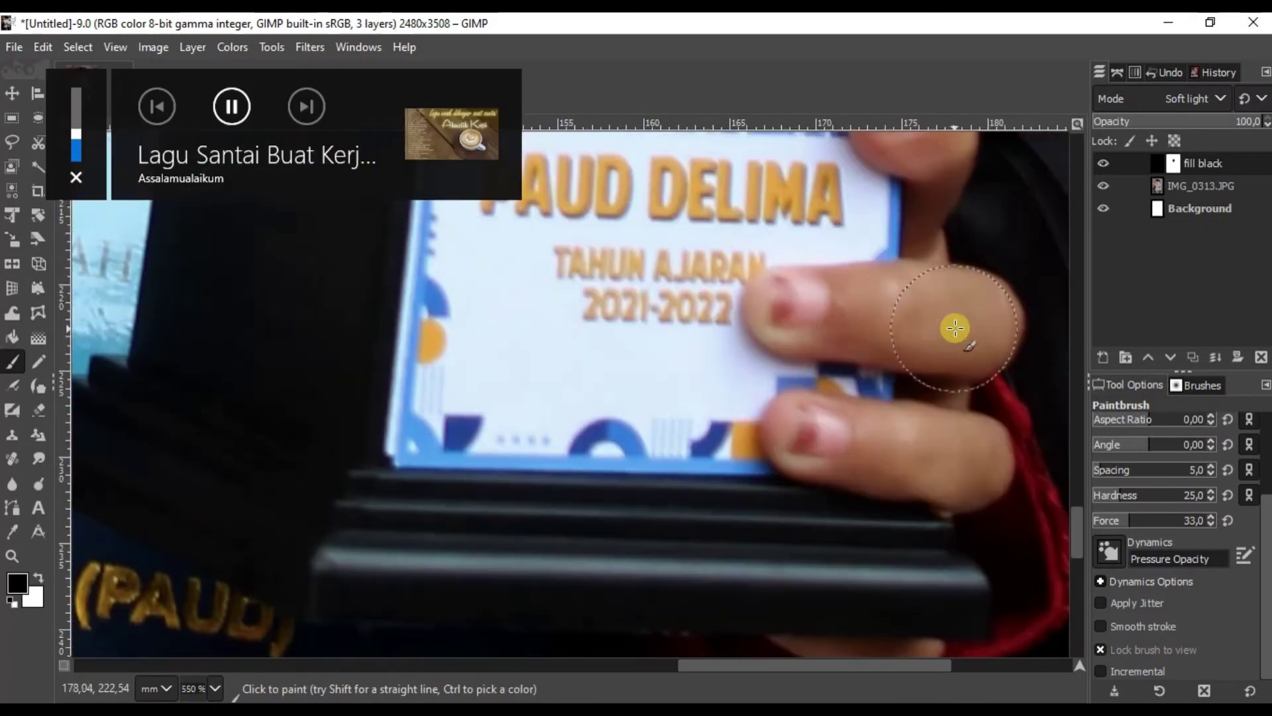
pyautogui.scroll(3, 978, 446)
pyautogui.scroll(-2, 829, 390)
# With the Airbrush at hardness 50 and force 33, lighten the skin between the fingers
pyautogui.press('a')
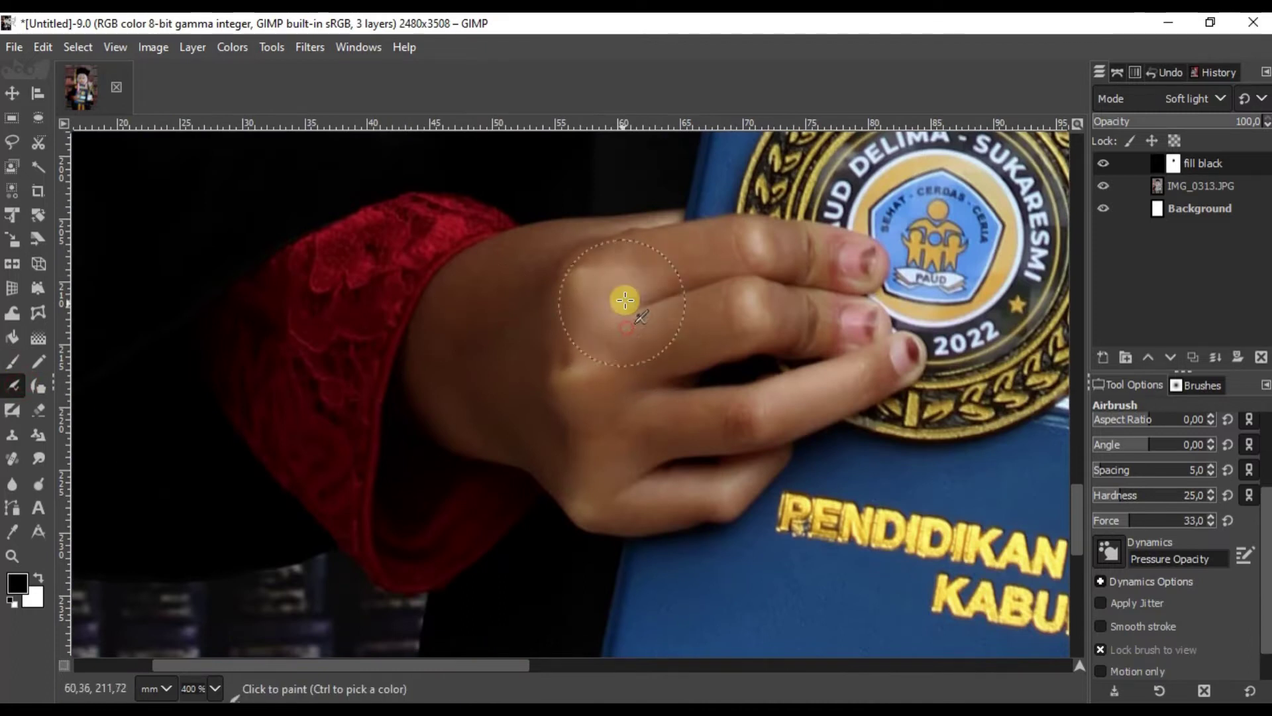
pyautogui.click(1217, 545)
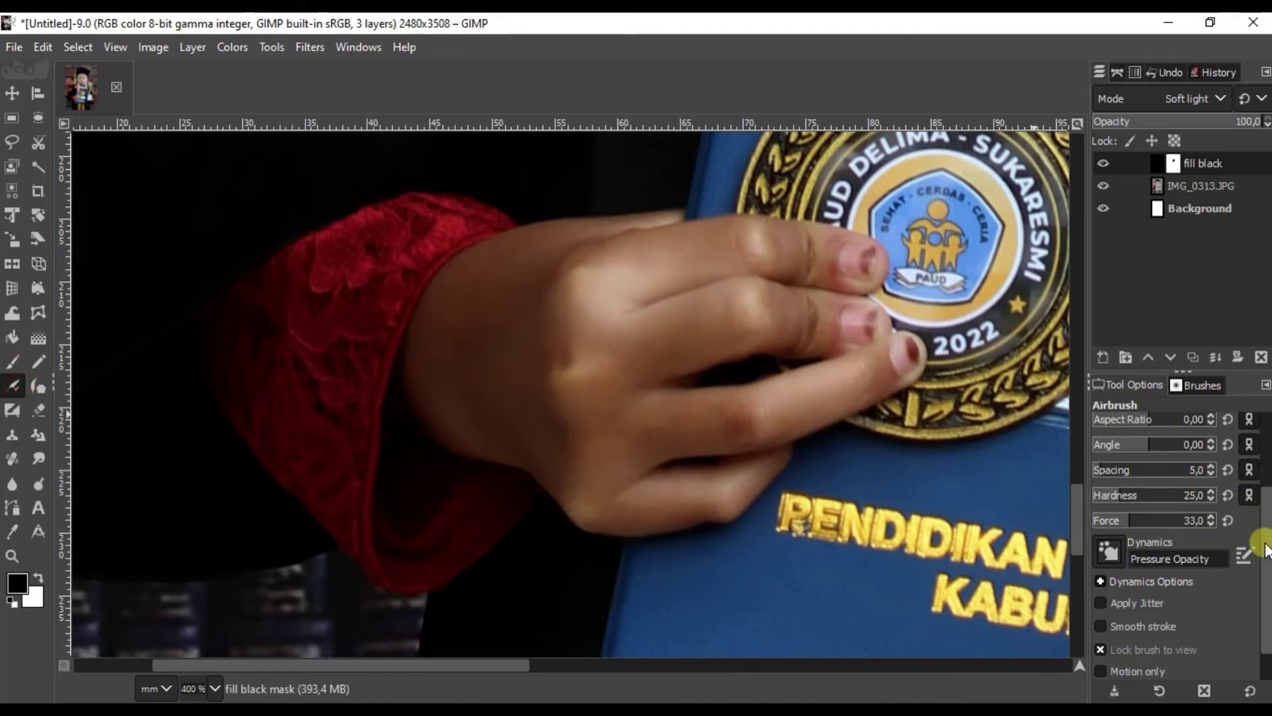
pyautogui.moveTo(1265, 550); pyautogui.dragTo(1257, 521)
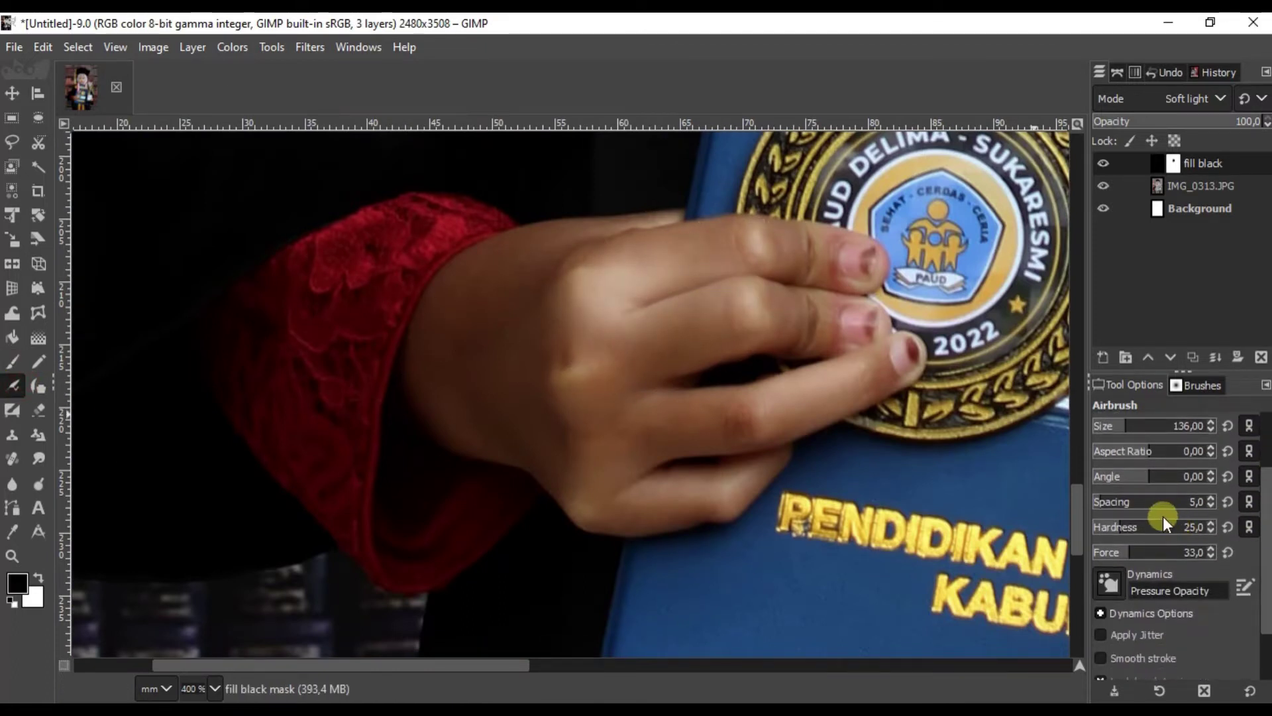
pyautogui.moveTo(650, 370)
pyautogui.mouseDown()
pyautogui.moveTo(700, 268)
pyautogui.moveTo(616, 292)
pyautogui.moveTo(602, 377)
pyautogui.moveTo(690, 429)
pyautogui.moveTo(808, 392)
pyautogui.moveTo(588, 463)
pyautogui.moveTo(684, 484)
pyautogui.moveTo(559, 440)
pyautogui.moveTo(559, 347)
pyautogui.moveTo(622, 267)
pyautogui.moveTo(506, 355)
pyautogui.moveTo(523, 418)
pyautogui.moveTo(470, 352)
pyautogui.moveTo(540, 276)
pyautogui.moveTo(565, 276)
pyautogui.moveTo(451, 355)
pyautogui.moveTo(511, 415)
pyautogui.mouseUp()
pyautogui.hscroll(3, 510, 415)
pyautogui.keyDown('ctrl'); pyautogui.scroll(-1, 457, 392); pyautogui.keyUp('ctrl')
pyautogui.keyDown('ctrl'); pyautogui.scroll(-1, 457, 392); pyautogui.keyUp('ctrl')
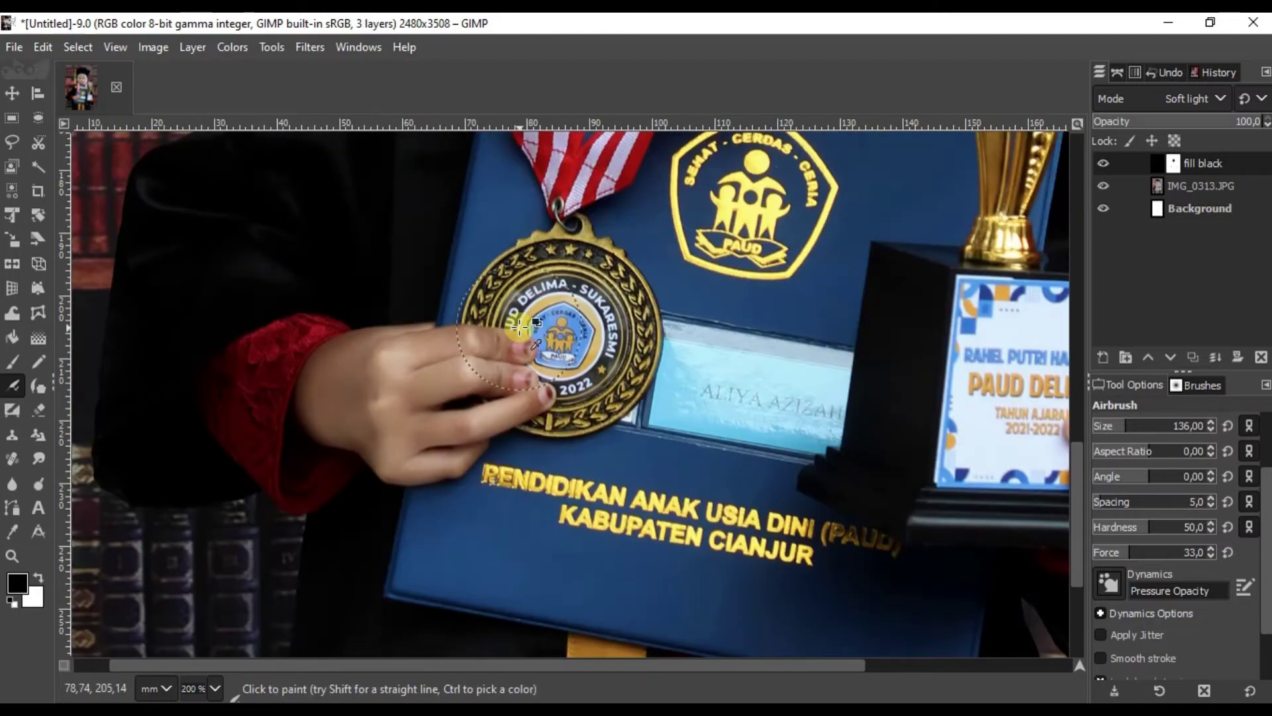
pyautogui.scroll(-3, 564, 269)
pyautogui.keyDown('ctrl'); pyautogui.scroll(-1, 564, 269); pyautogui.keyUp('ctrl')
pyautogui.keyDown('ctrl'); pyautogui.scroll(-1, 565, 269); pyautogui.keyUp('ctrl')
pyautogui.keyDown('ctrl'); pyautogui.scroll(-1, 634, 347); pyautogui.keyUp('ctrl')
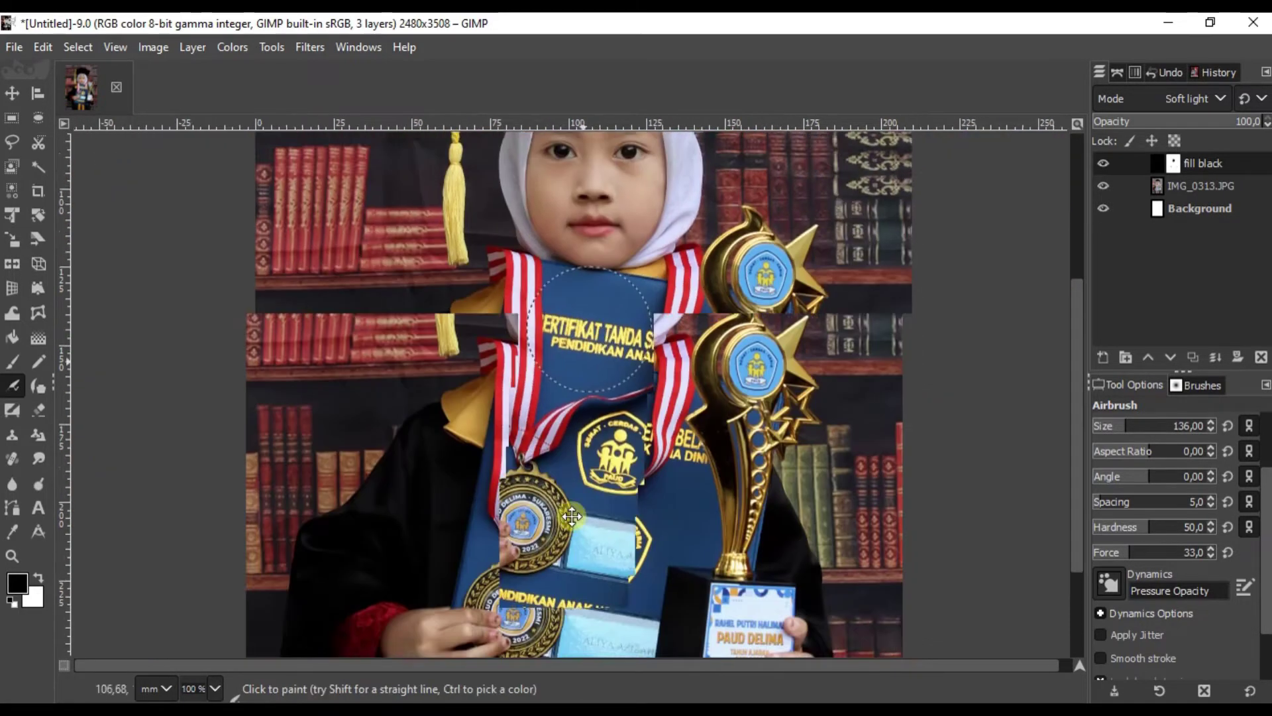
pyautogui.keyDown('ctrl'); pyautogui.scroll(-2, 634, 346); pyautogui.keyUp('ctrl')
pyautogui.scroll(-2, 680, 351)
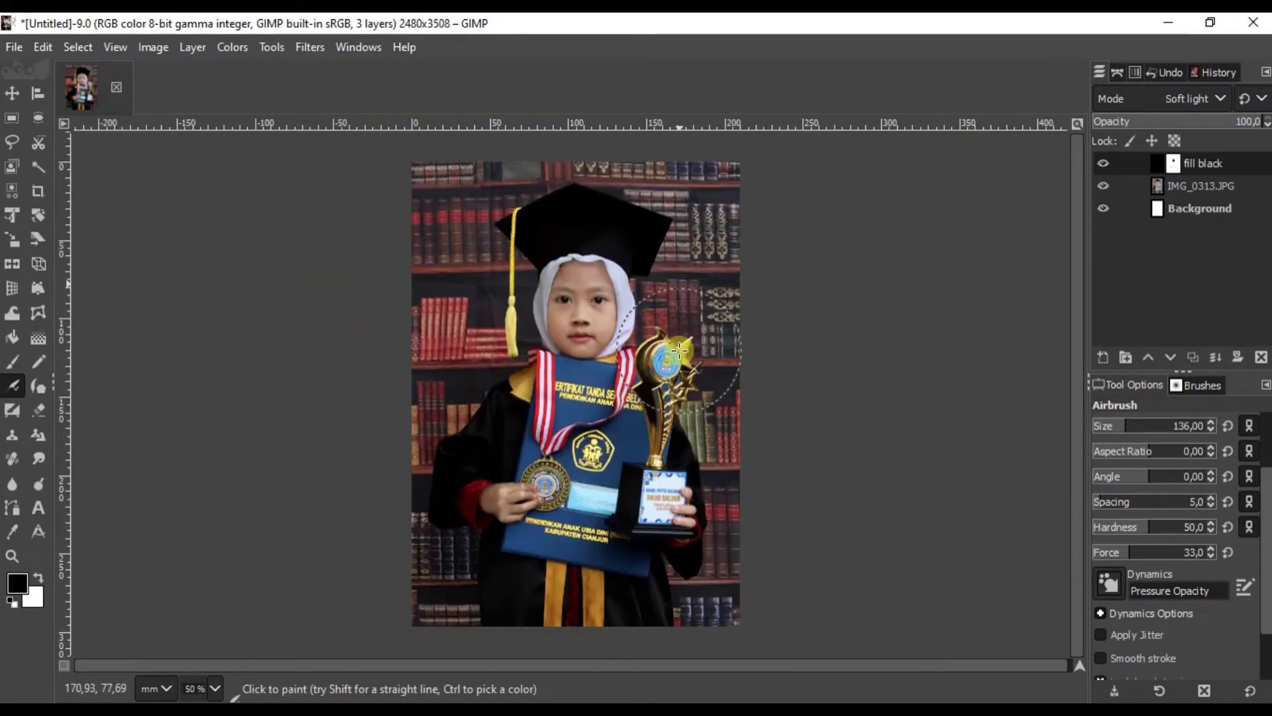
pyautogui.keyDown('ctrl'); pyautogui.scroll(4, 566, 285); pyautogui.keyUp('ctrl')
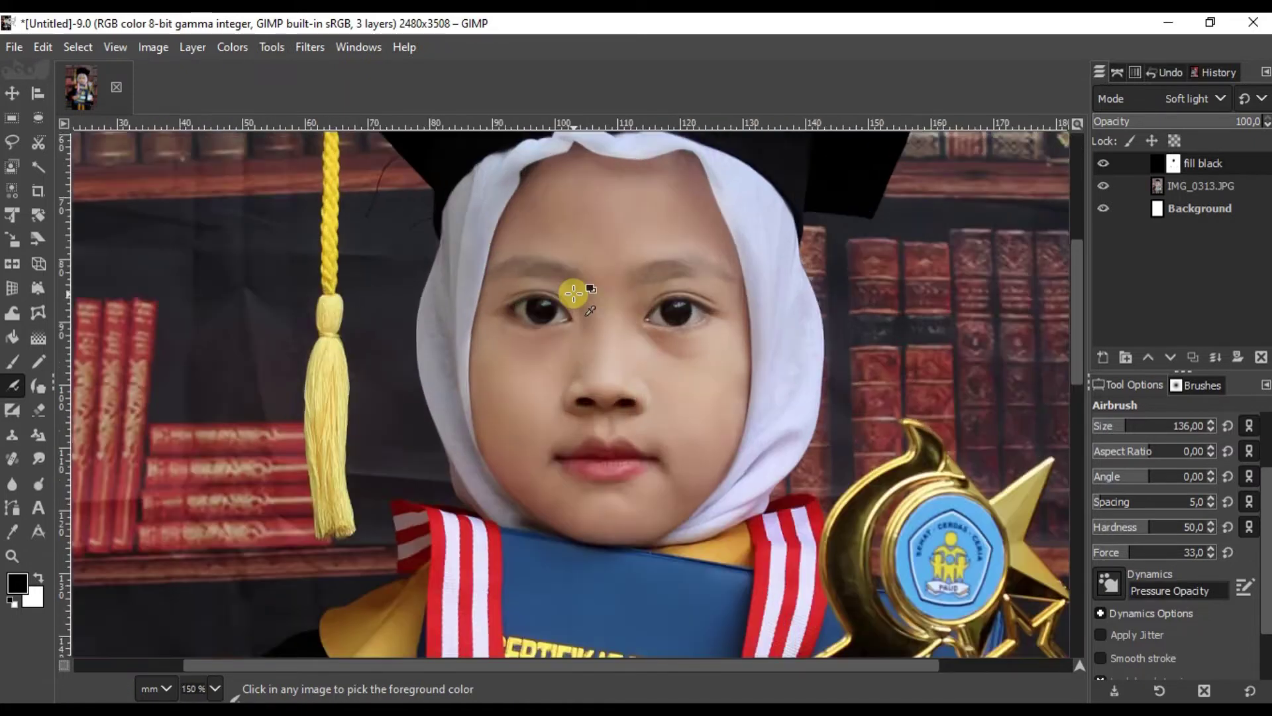
pyautogui.keyDown('ctrl'); pyautogui.scroll(4, 564, 275); pyautogui.keyUp('ctrl')
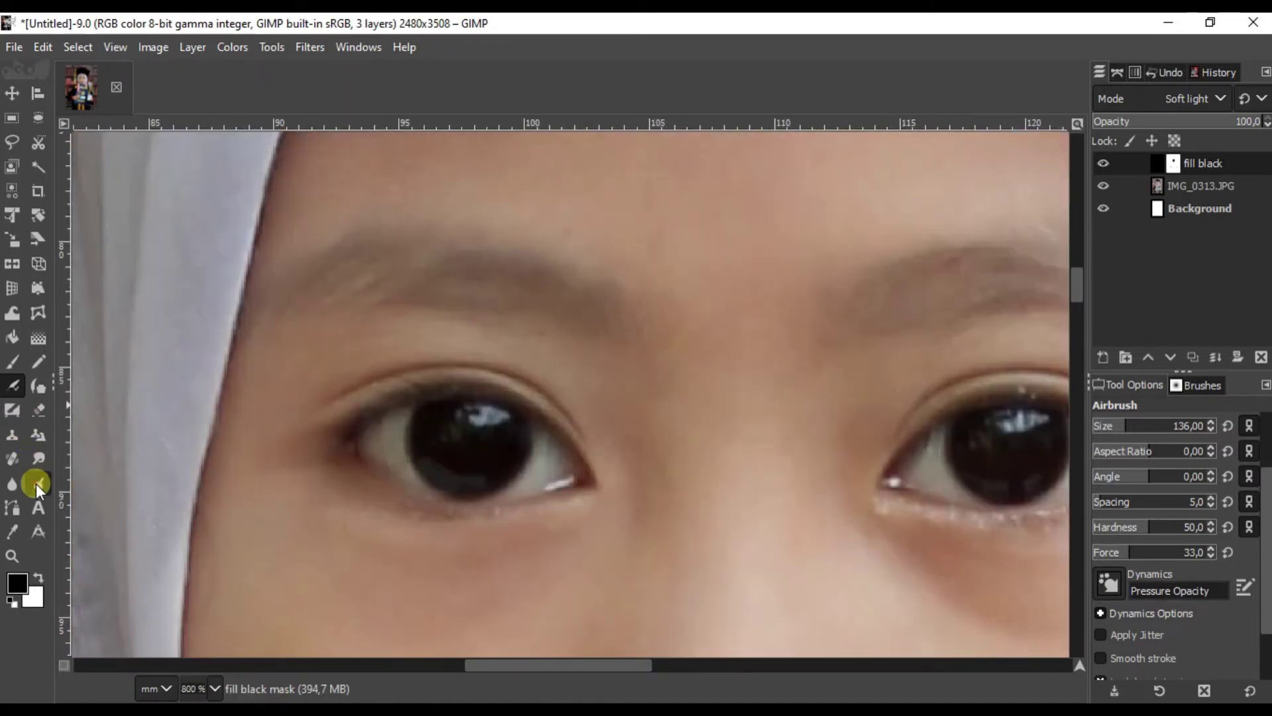
# Burn the left eyebrow on the IMG_0313.JPG photo layer with Dodge/Burn
pyautogui.click(36, 483)
pyautogui.click(1124, 210)
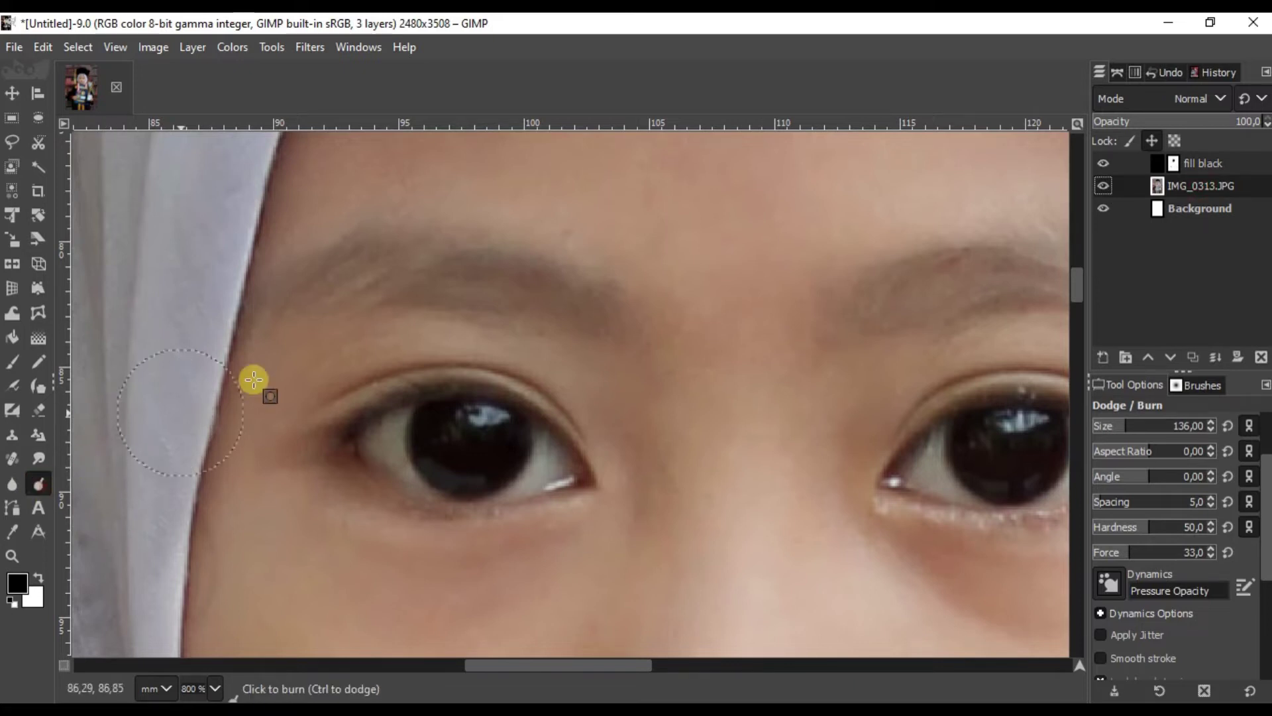
pyautogui.moveTo(580, 304)
pyautogui.mouseDown()
pyautogui.moveTo(548, 284)
pyautogui.moveTo(457, 270)
pyautogui.mouseUp()
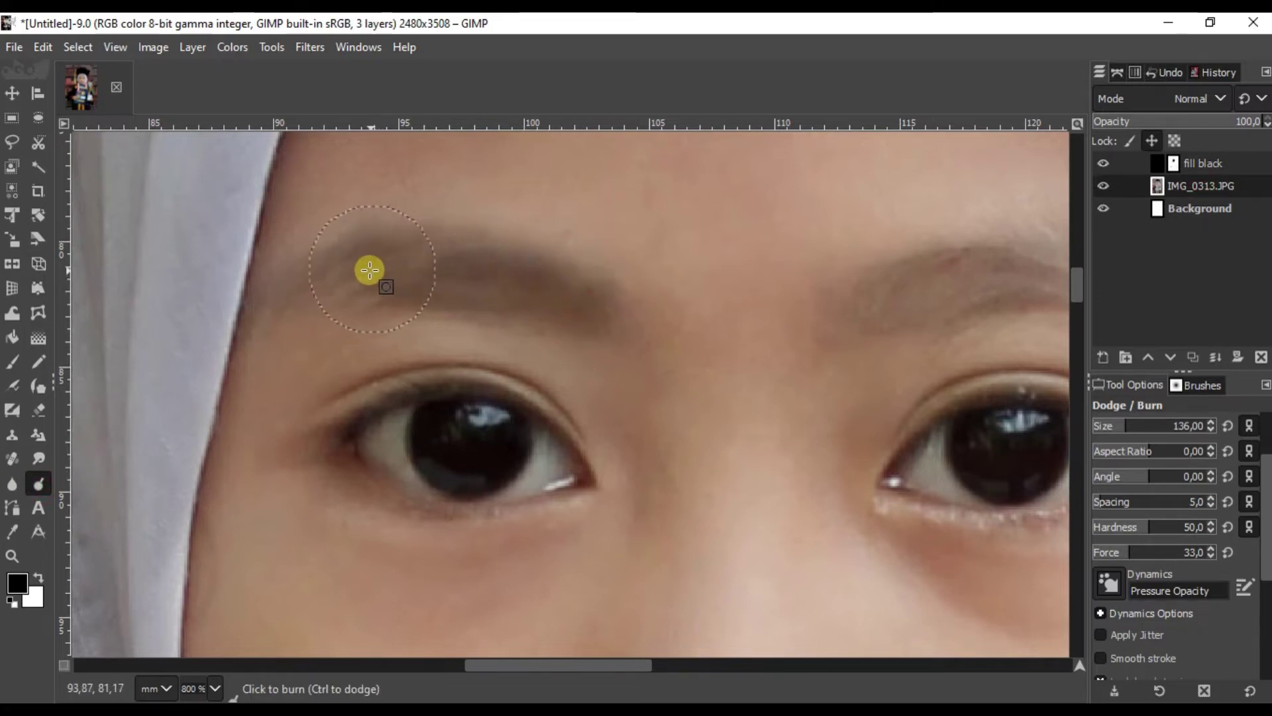
pyautogui.hscroll(2, 292, 329)
pyautogui.hscroll(3, 398, 335)
pyautogui.moveTo(548, 344); pyautogui.dragTo(589, 354)
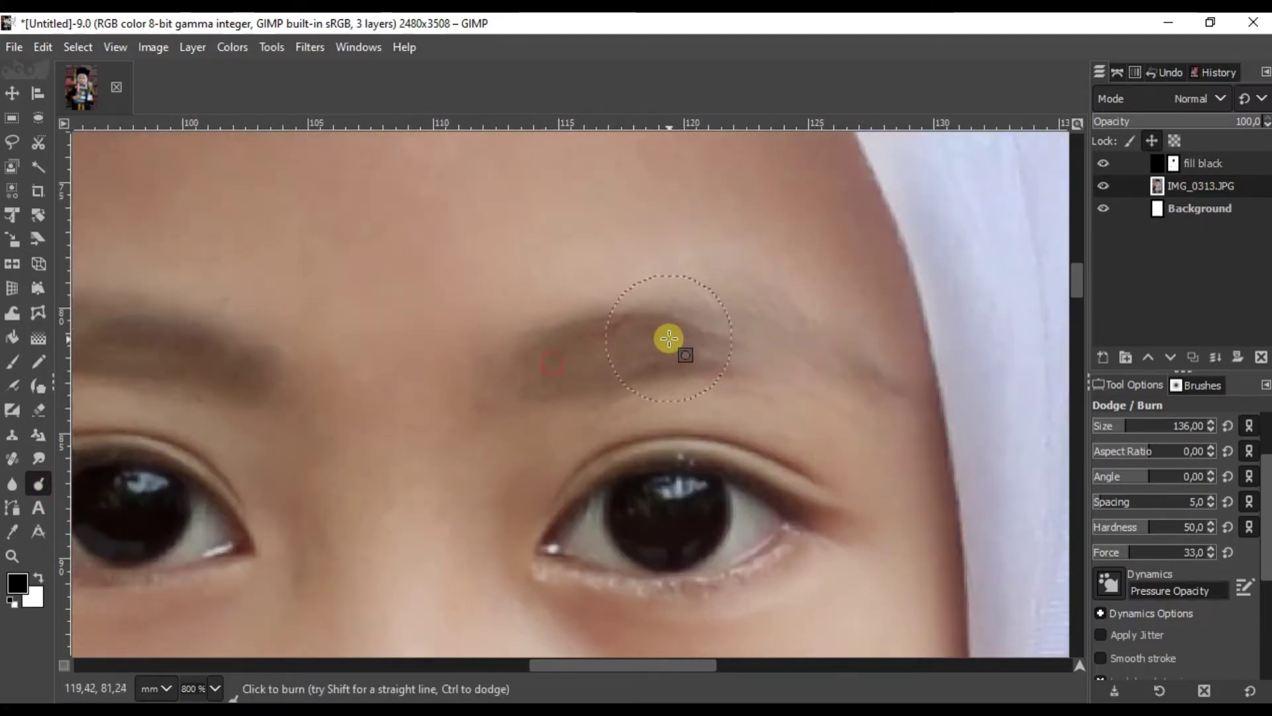
# Burn along the right eyebrow, then deepen the eyebrows a little more
pyautogui.moveTo(668, 339); pyautogui.dragTo(756, 334)
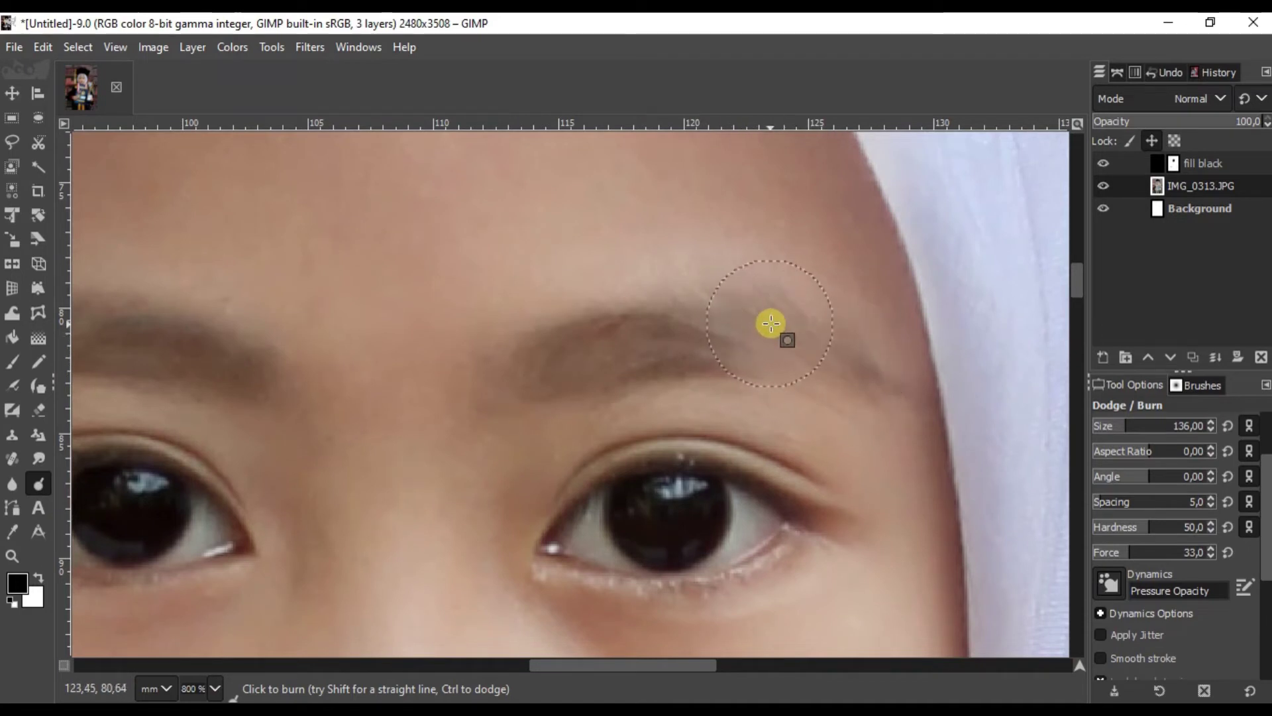
pyautogui.moveTo(842, 360)
pyautogui.mouseDown()
pyautogui.moveTo(733, 332)
pyautogui.moveTo(588, 358)
pyautogui.mouseUp()
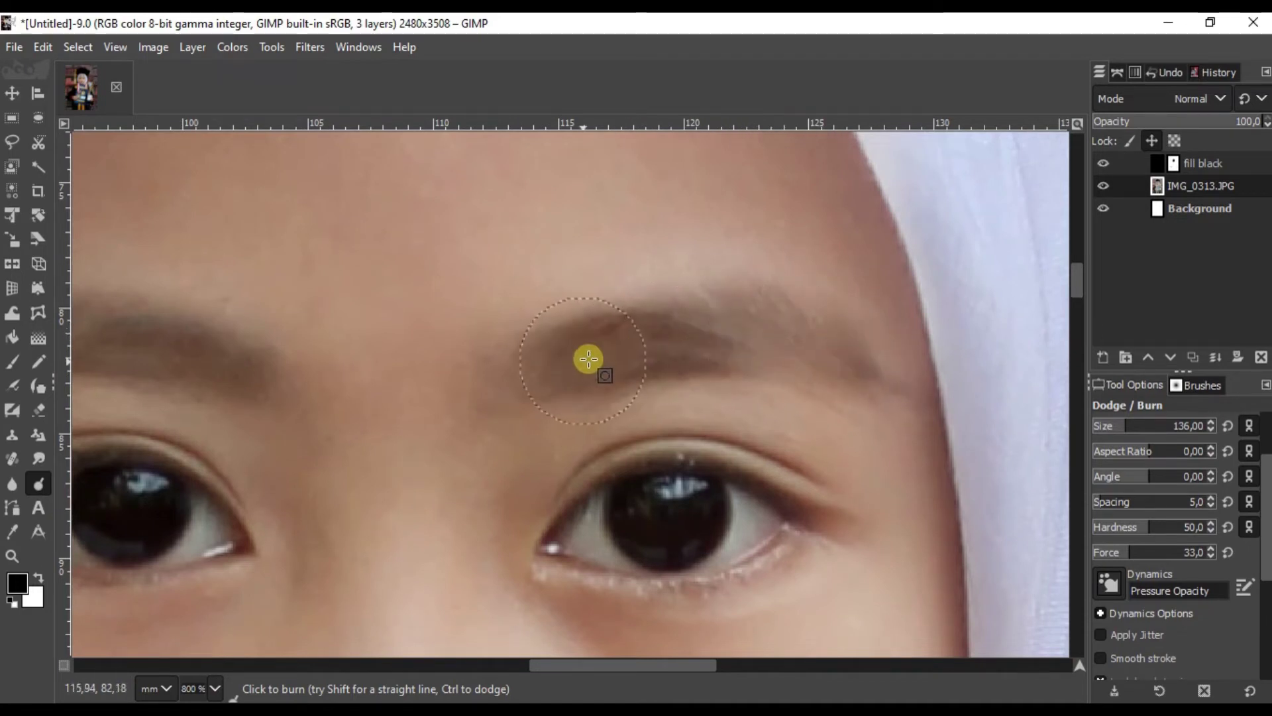
pyautogui.hscroll(-3, 997, 389)
pyautogui.hscroll(-4, 742, 398)
pyautogui.moveTo(742, 398)
pyautogui.mouseDown()
pyautogui.moveTo(662, 369)
pyautogui.moveTo(526, 352)
pyautogui.moveTo(477, 363)
pyautogui.mouseUp()
pyautogui.scroll(-3, 836, 314)
pyautogui.scroll(-2, 837, 315)
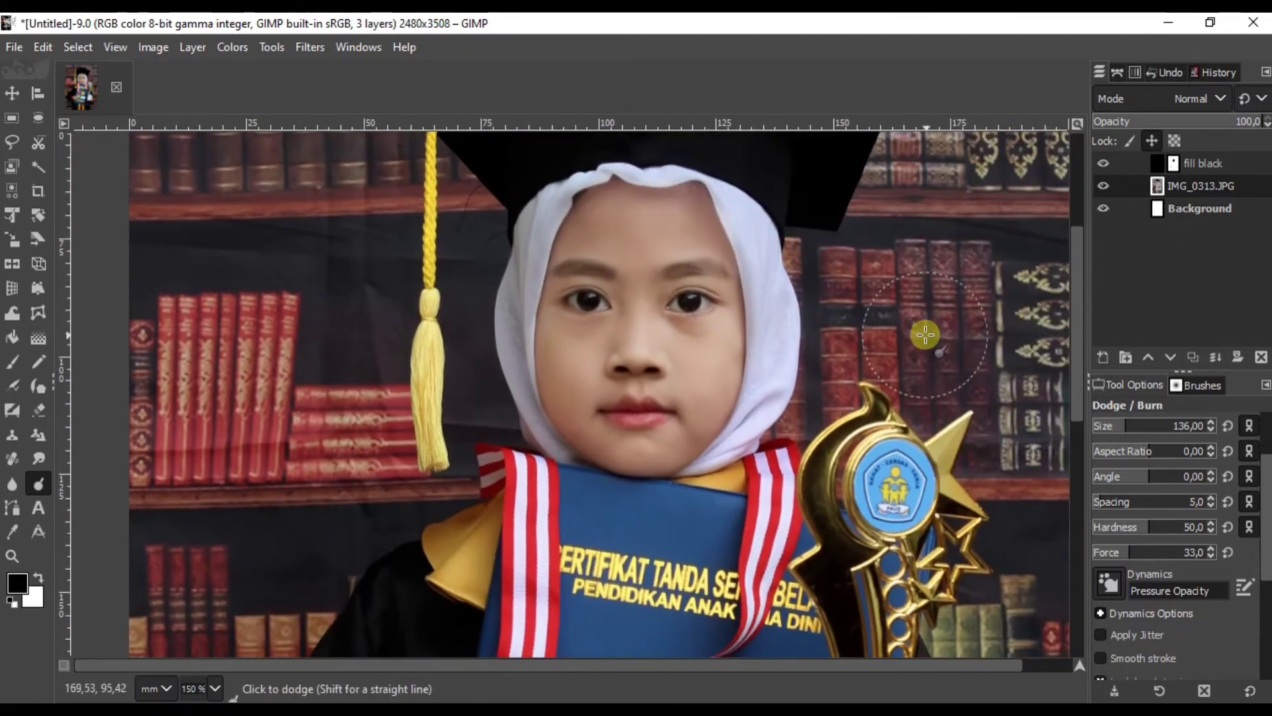
pyautogui.scroll(3, 670, 293)
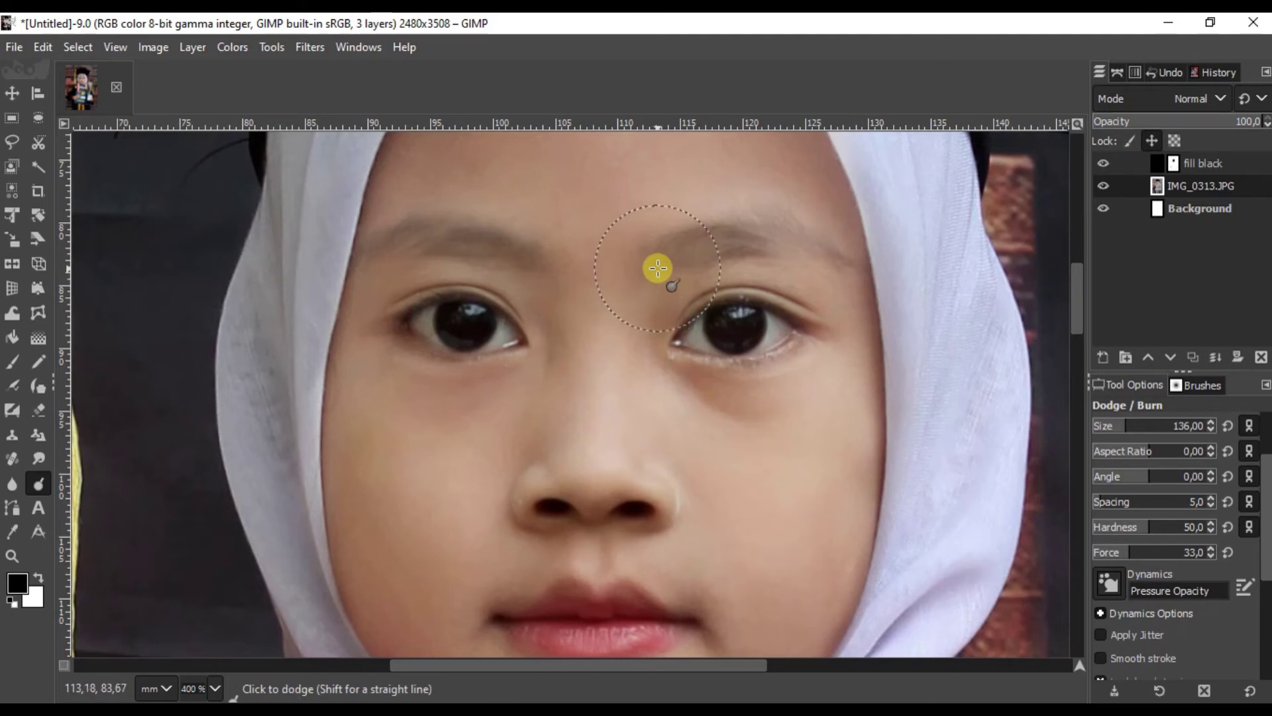
pyautogui.scroll(-2, 657, 267)
pyautogui.scroll(-1, 724, 276)
pyautogui.scroll(-1, 994, 276)
pyautogui.scroll(-1, 804, 313)
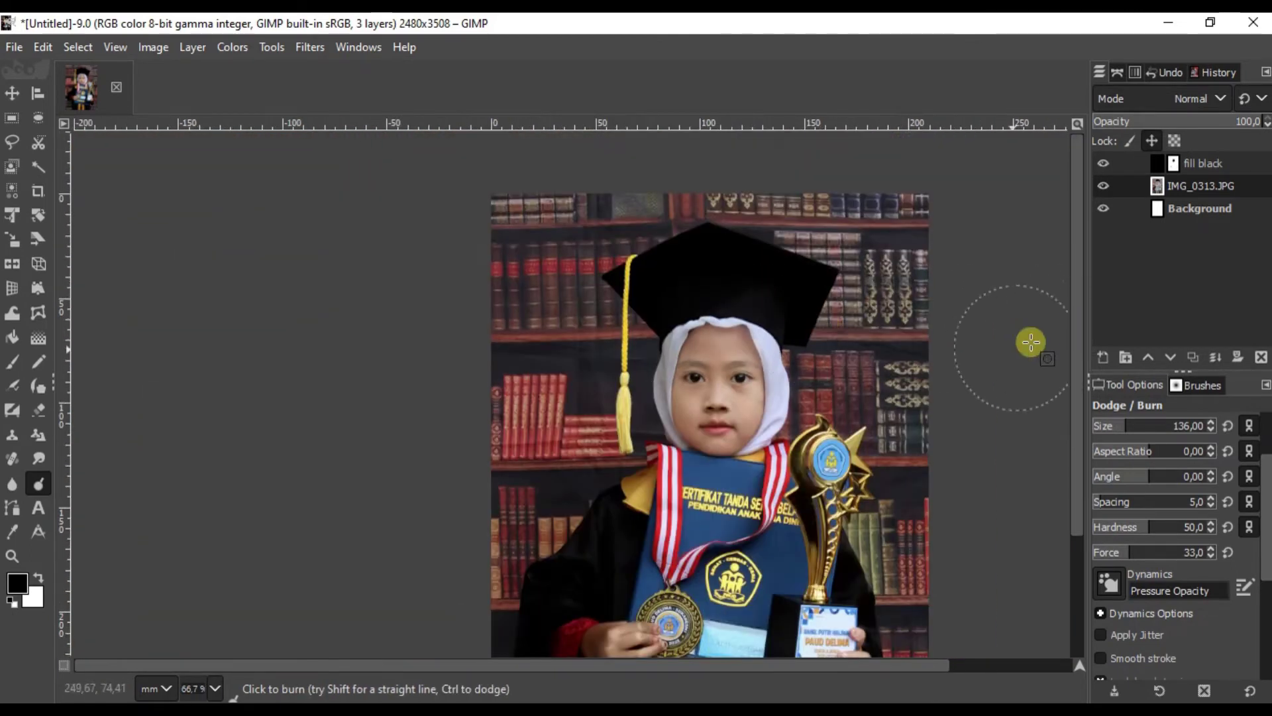
# Undo the grey haze and softly airbrush the fill black mask over the black cap
pyautogui.click(12, 388)
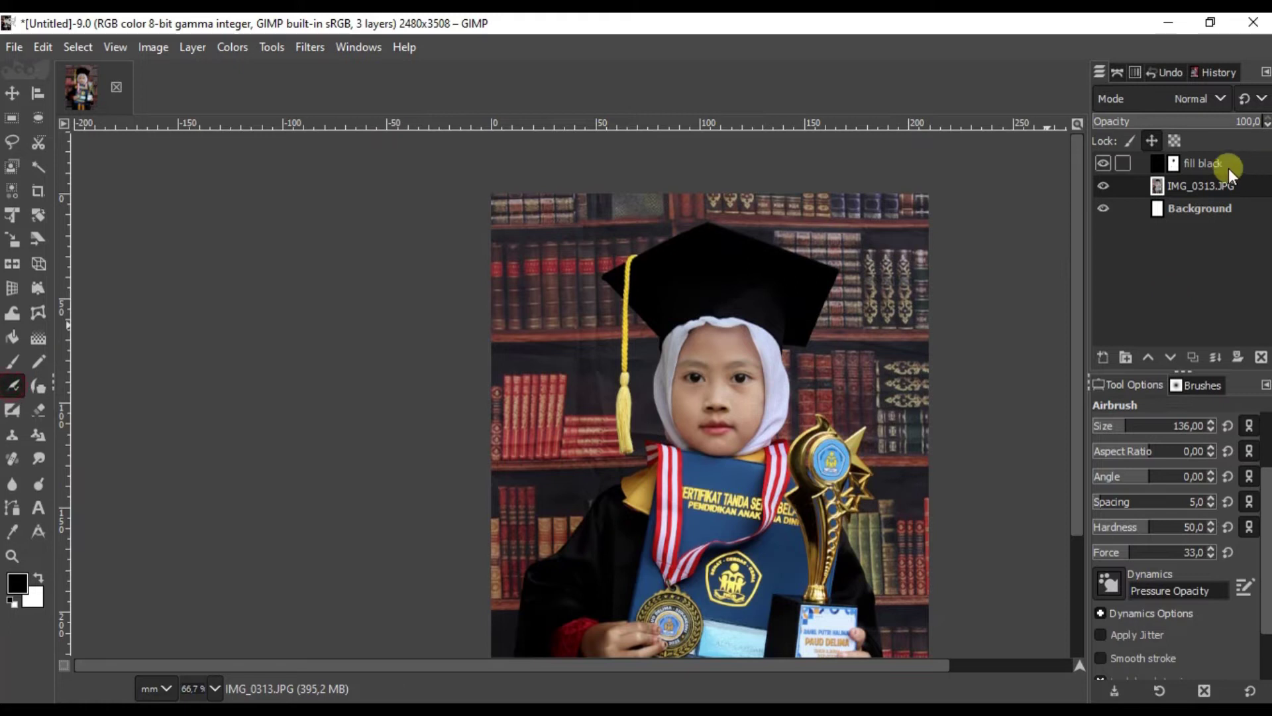
pyautogui.click(1175, 164)
pyautogui.scroll(2, 781, 275)
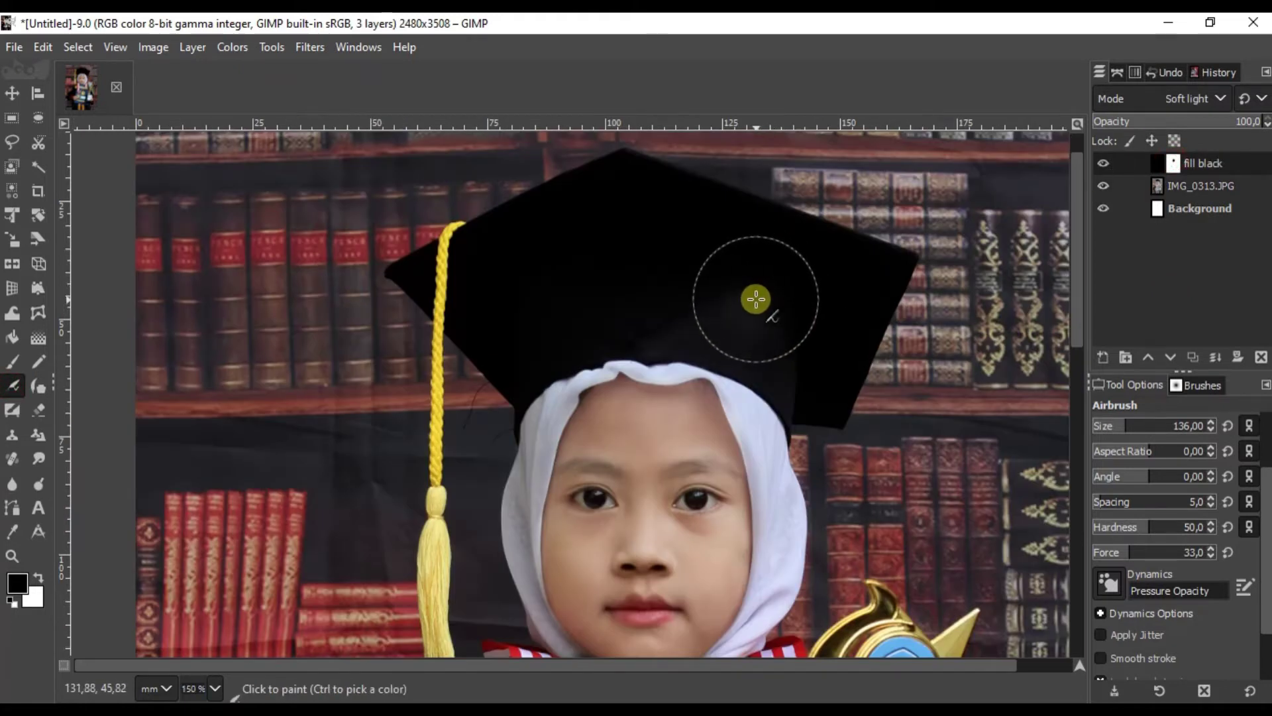
pyautogui.hotkey('ctrl', 'z')
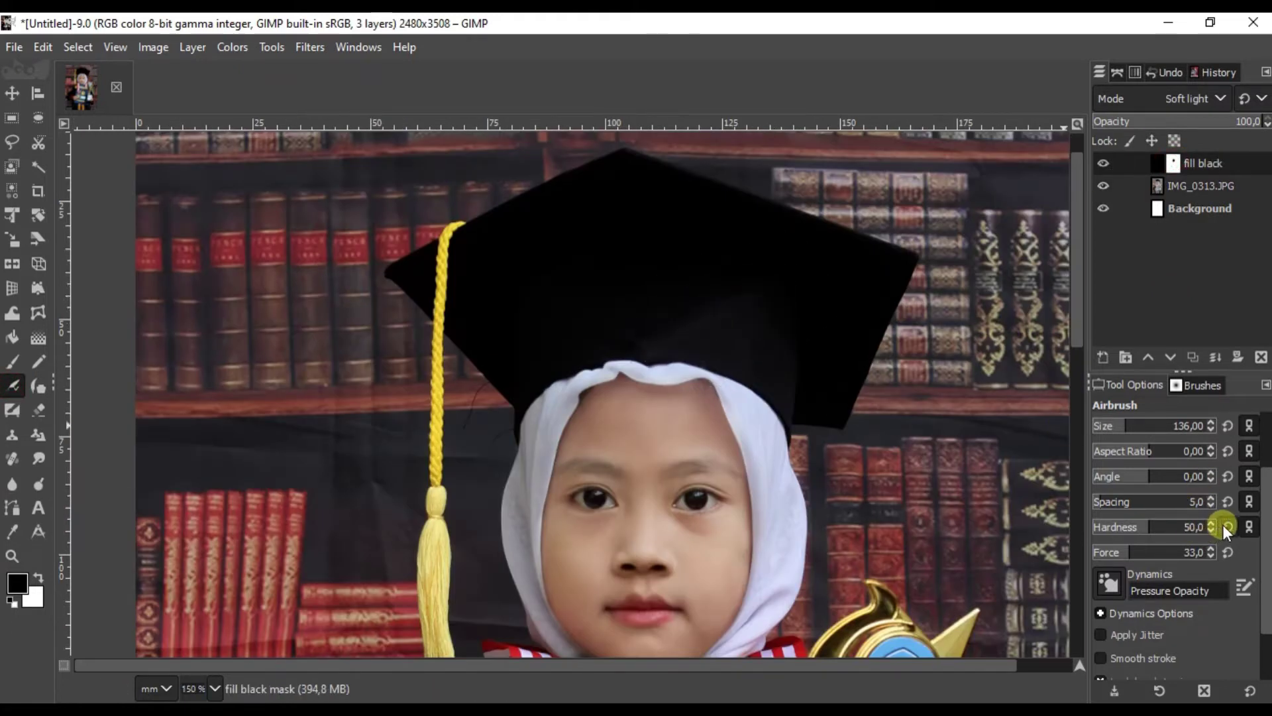
pyautogui.moveTo(574, 326)
pyautogui.mouseDown()
pyautogui.moveTo(577, 295)
pyautogui.moveTo(512, 342)
pyautogui.mouseUp()
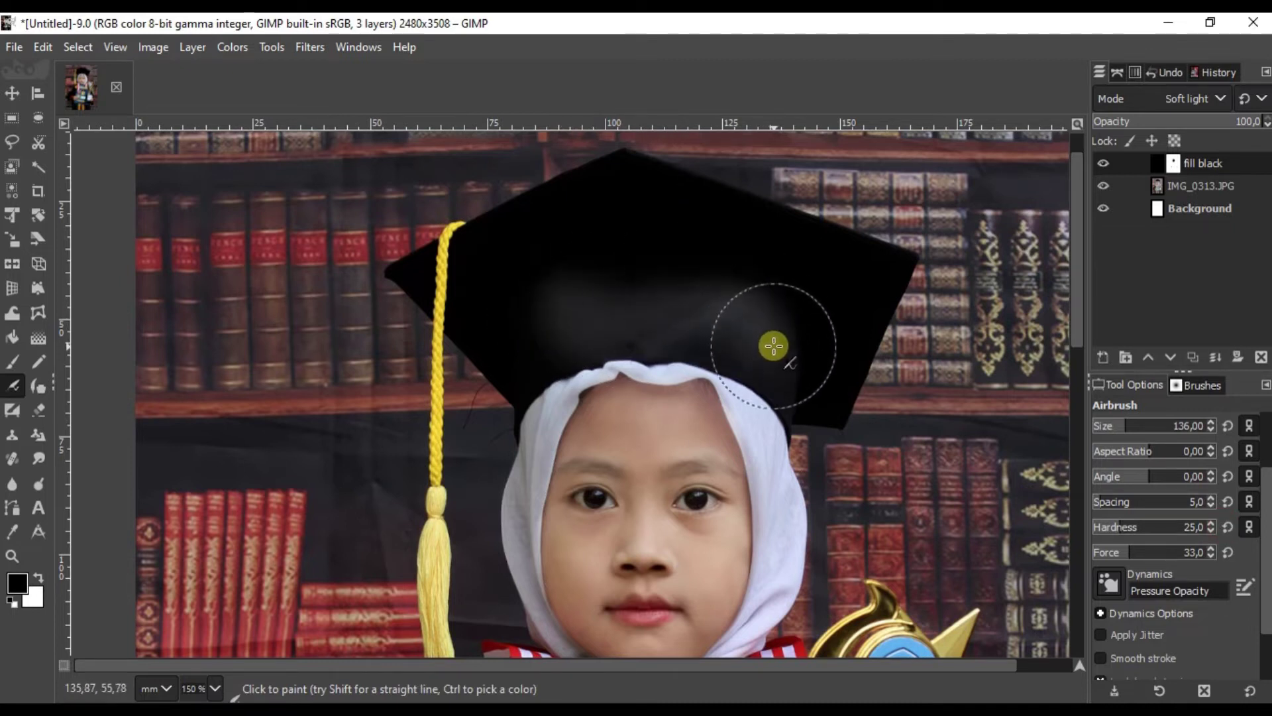
pyautogui.keyDown('ctrl'); pyautogui.scroll(1, 475, 279); pyautogui.keyUp('ctrl')
pyautogui.keyDown('ctrl'); pyautogui.scroll(1, 451, 258); pyautogui.keyUp('ctrl')
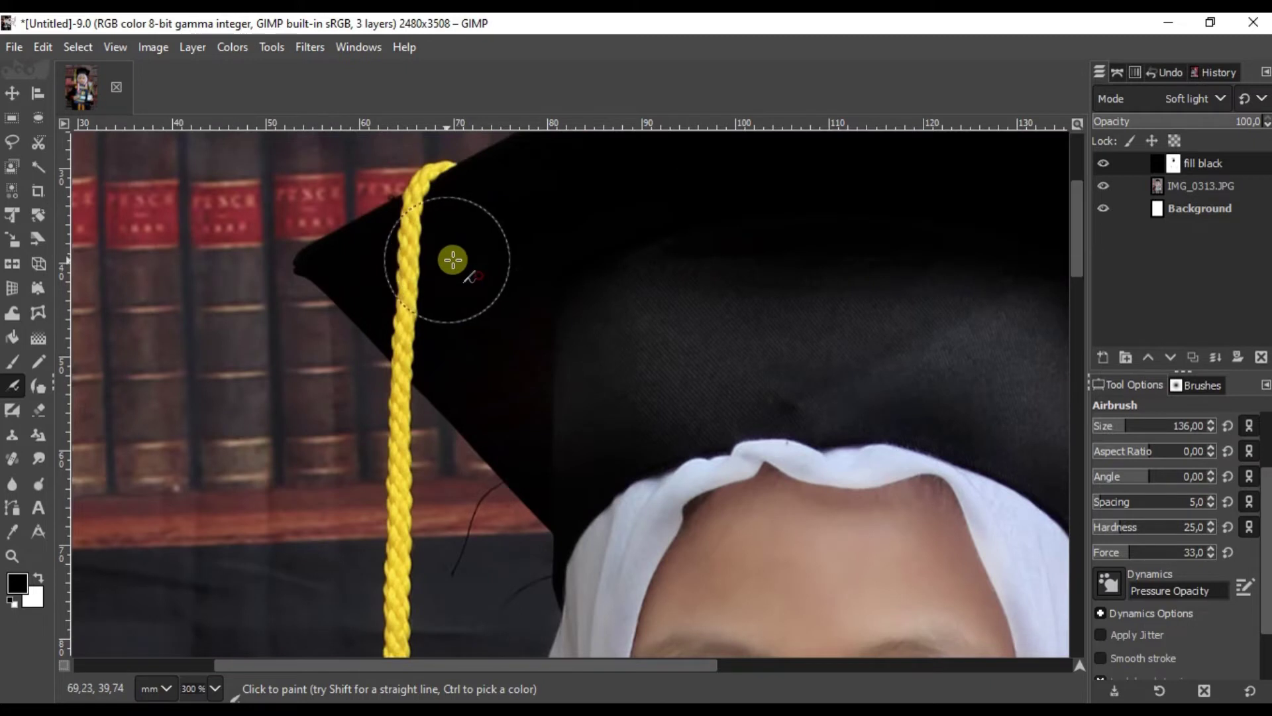
pyautogui.scroll(2, 391, 285)
pyautogui.keyDown('ctrl'); pyautogui.scroll(-1, 405, 338); pyautogui.keyUp('ctrl')
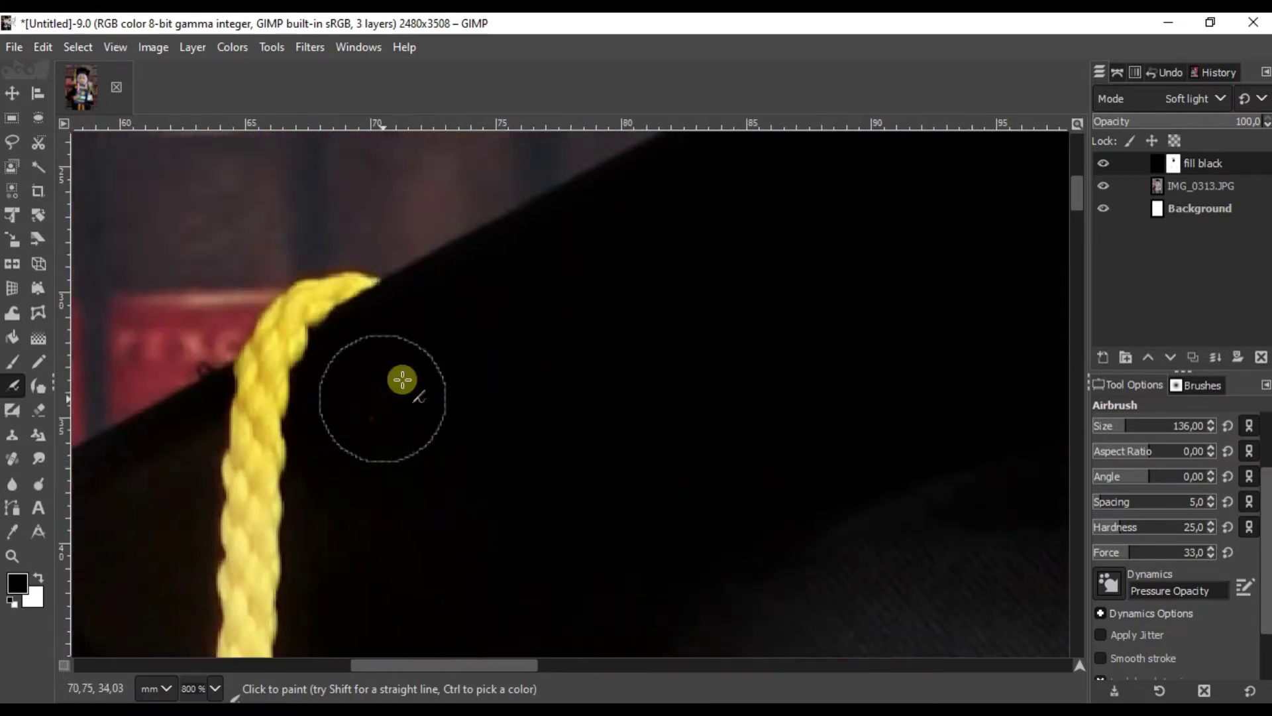
pyautogui.scroll(1, 398, 424)
pyautogui.keyDown('ctrl'); pyautogui.scroll(2, 403, 258); pyautogui.keyUp('ctrl')
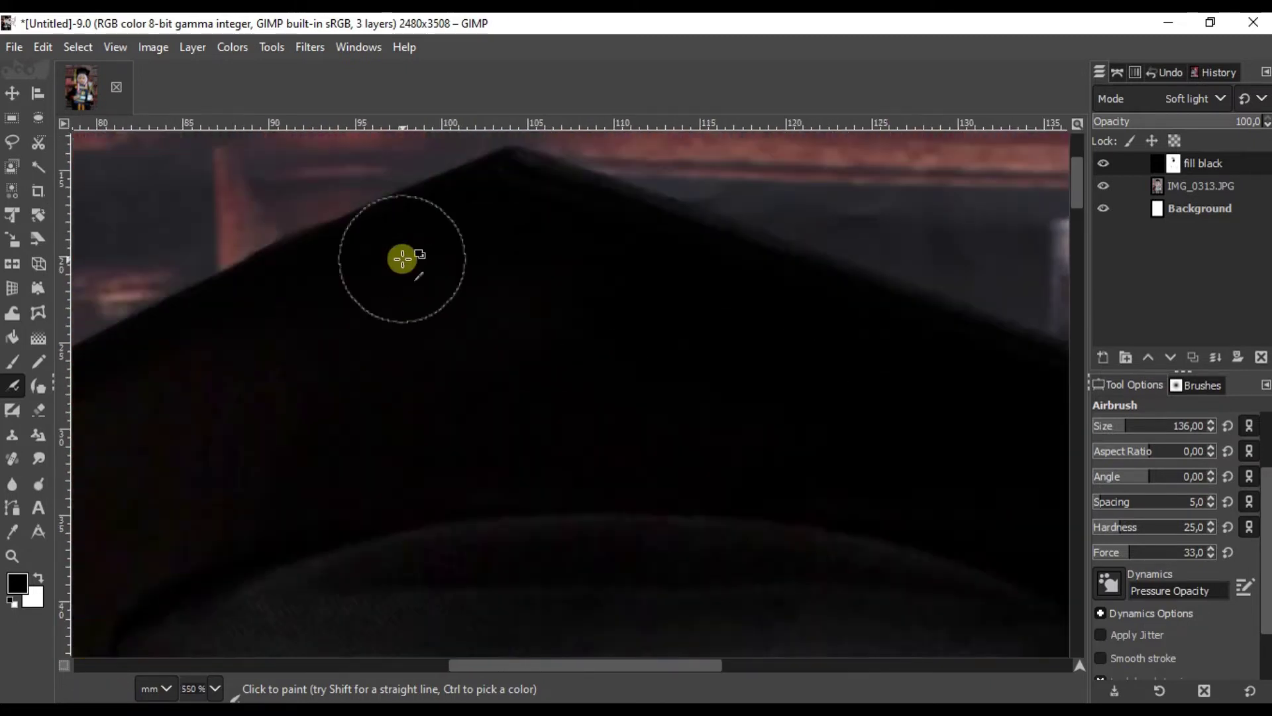
pyautogui.keyDown('ctrl'); pyautogui.scroll(1, 287, 384); pyautogui.keyUp('ctrl')
pyautogui.keyDown('ctrl'); pyautogui.scroll(1, 709, 319); pyautogui.keyUp('ctrl')
pyautogui.keyDown('ctrl'); pyautogui.scroll(-2, 742, 351); pyautogui.keyUp('ctrl')
pyautogui.keyDown('ctrl'); pyautogui.scroll(-1, 730, 421); pyautogui.keyUp('ctrl')
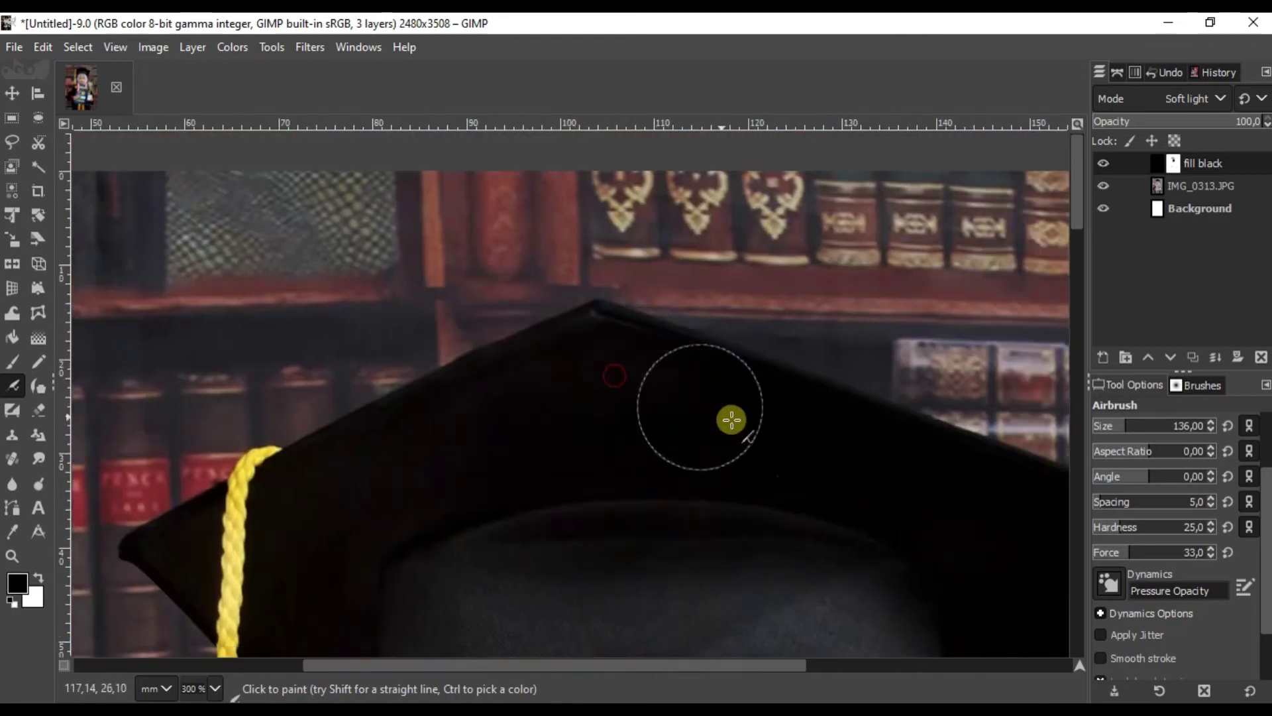
pyautogui.keyDown('ctrl'); pyautogui.scroll(-1, 629, 351); pyautogui.keyUp('ctrl')
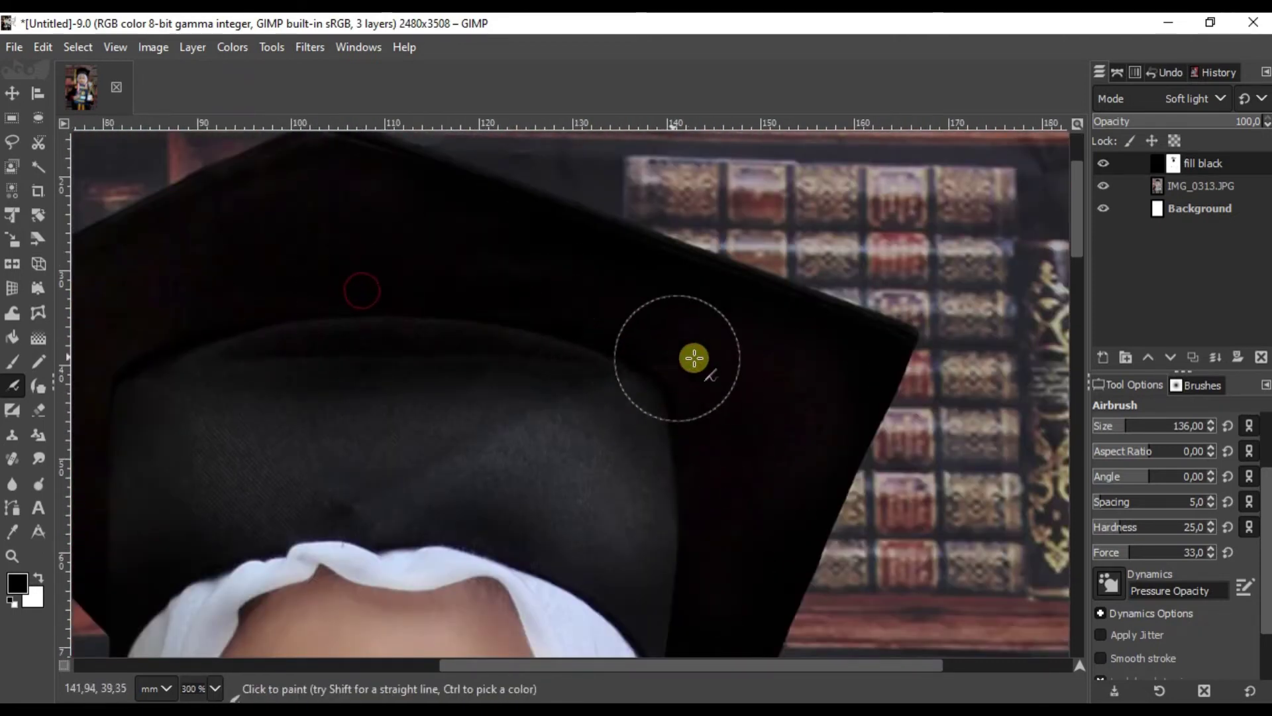
pyautogui.keyDown('ctrl'); pyautogui.scroll(1, 620, 469); pyautogui.keyUp('ctrl')
pyautogui.keyDown('ctrl'); pyautogui.scroll(1, 547, 530); pyautogui.keyUp('ctrl')
pyautogui.keyDown('ctrl'); pyautogui.scroll(-1, 570, 504); pyautogui.keyUp('ctrl')
pyautogui.keyDown('ctrl'); pyautogui.scroll(-1, 525, 281); pyautogui.keyUp('ctrl')
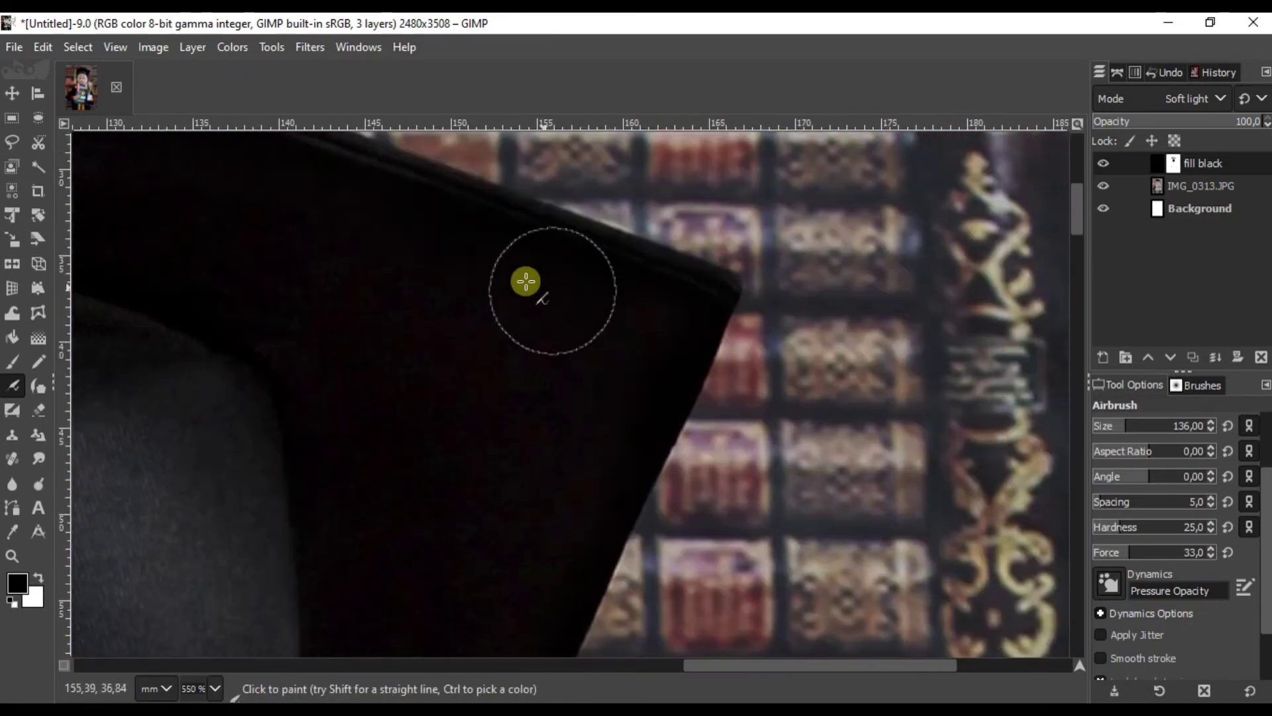
pyautogui.keyDown('ctrl'); pyautogui.scroll(-1, 652, 301); pyautogui.keyUp('ctrl')
pyautogui.keyDown('ctrl'); pyautogui.scroll(-2, 652, 301); pyautogui.keyUp('ctrl')
pyautogui.keyDown('ctrl'); pyautogui.scroll(-2, 616, 323); pyautogui.keyUp('ctrl')
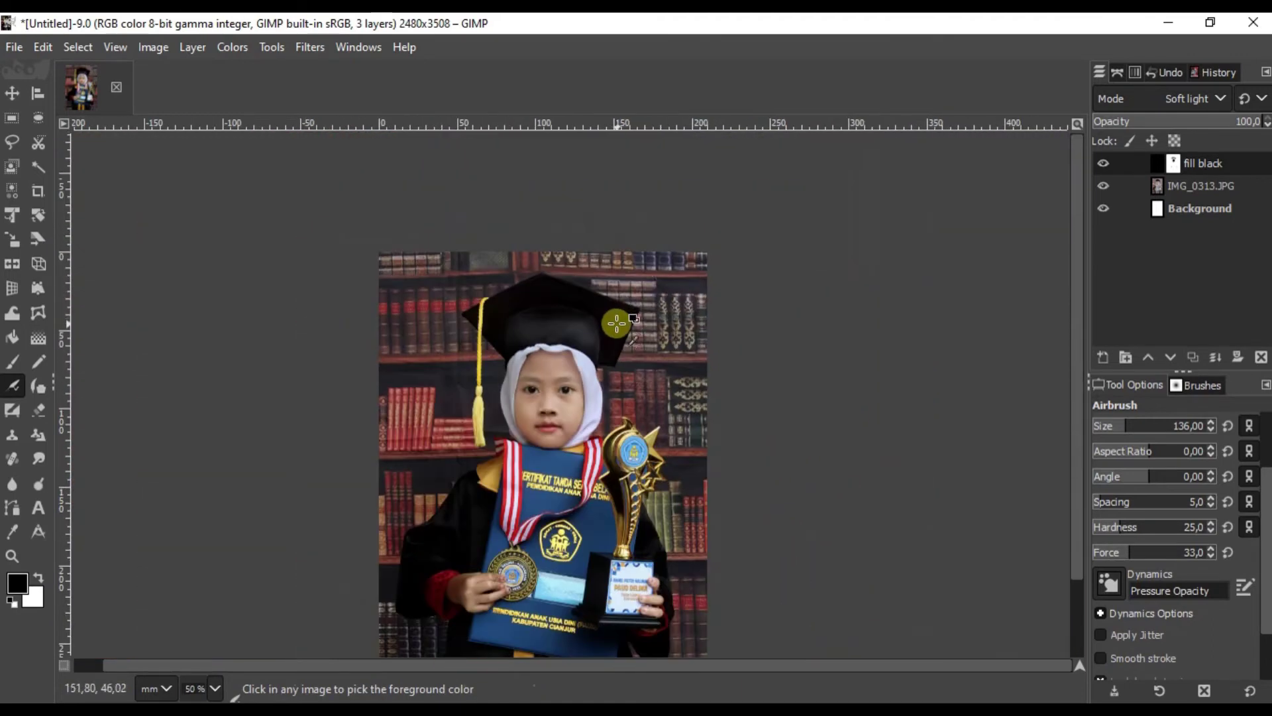
pyautogui.keyDown('ctrl'); pyautogui.scroll(3, 596, 334); pyautogui.keyUp('ctrl')
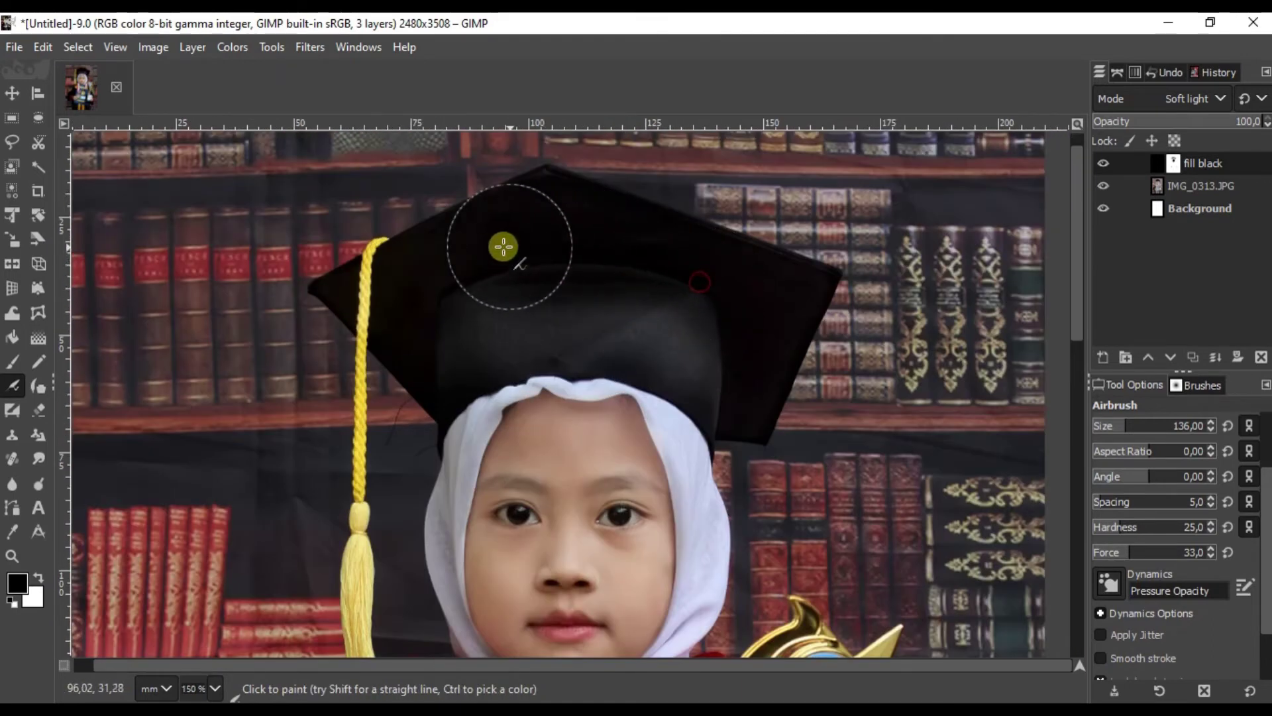
# Airbrush the fill black mask along the scarf's dark edge below the cap
pyautogui.click(1168, 165)
pyautogui.keyDown('ctrl'); pyautogui.scroll(2, 543, 347); pyautogui.keyUp('ctrl')
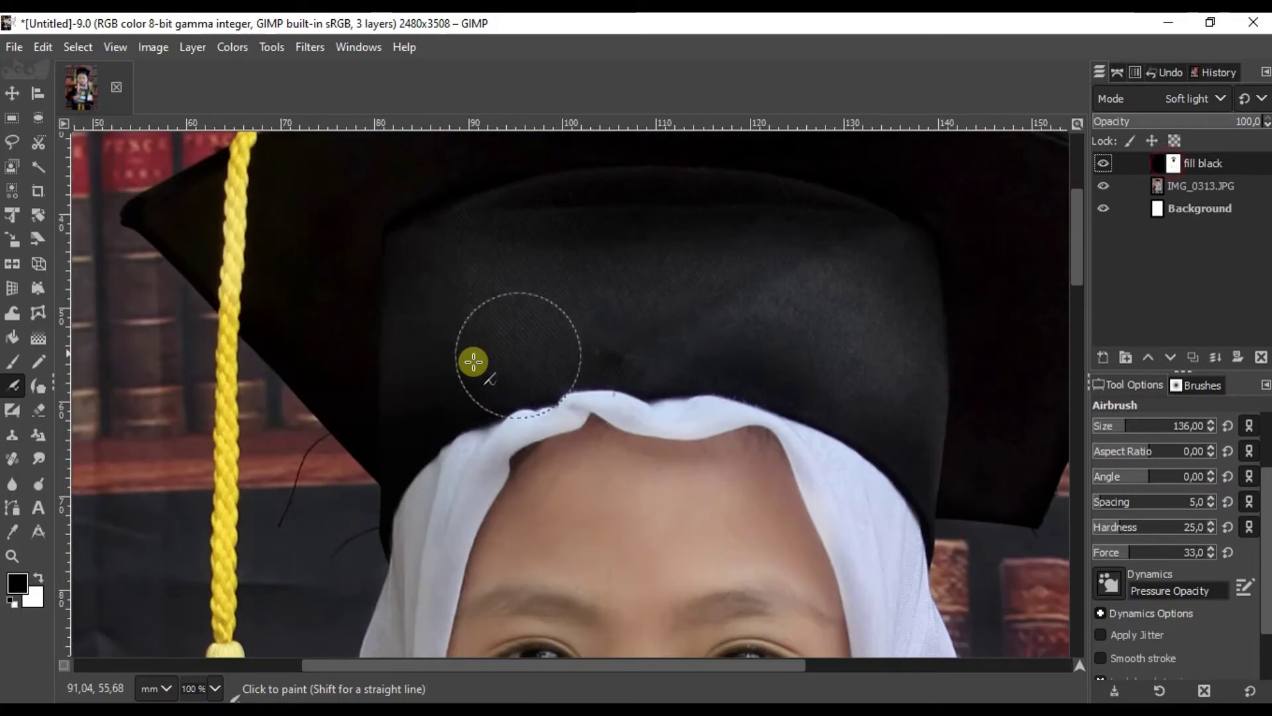
pyautogui.keyDown('ctrl'); pyautogui.scroll(2, 431, 436); pyautogui.keyUp('ctrl')
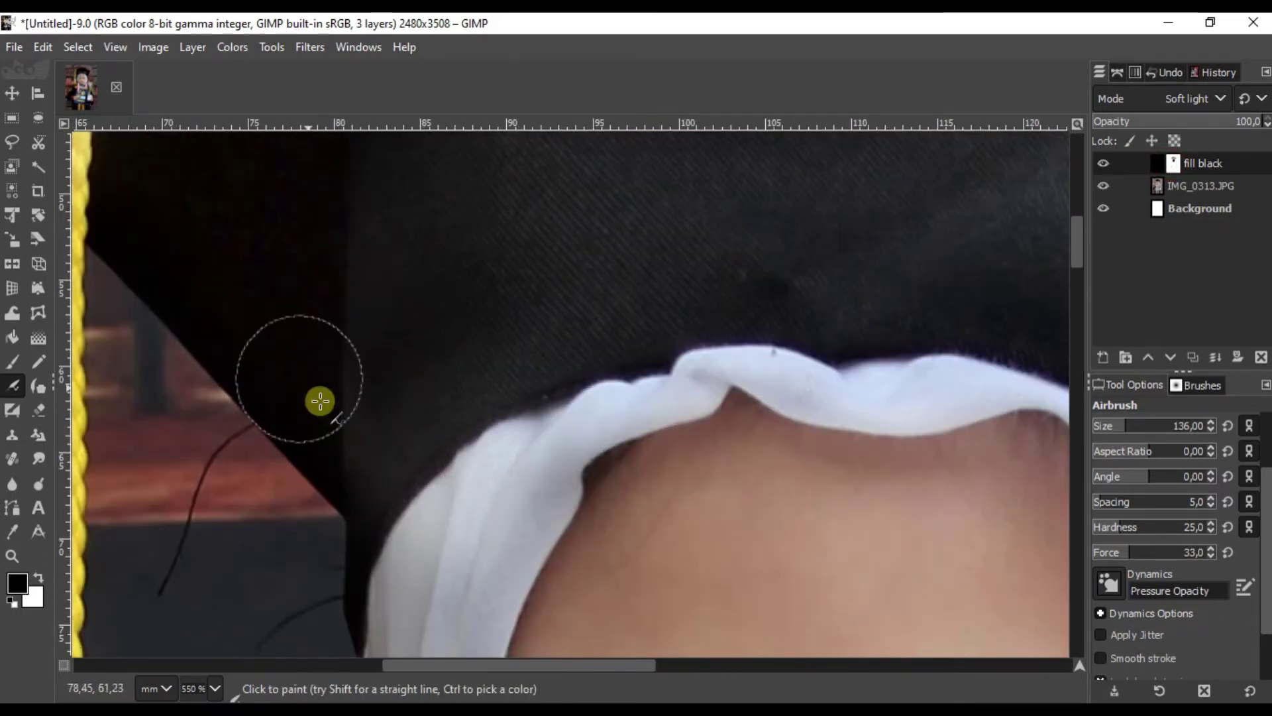
pyautogui.keyDown('ctrl'); pyautogui.scroll(-2, 464, 308); pyautogui.keyUp('ctrl')
pyautogui.keyDown('ctrl'); pyautogui.scroll(3, 506, 378); pyautogui.keyUp('ctrl')
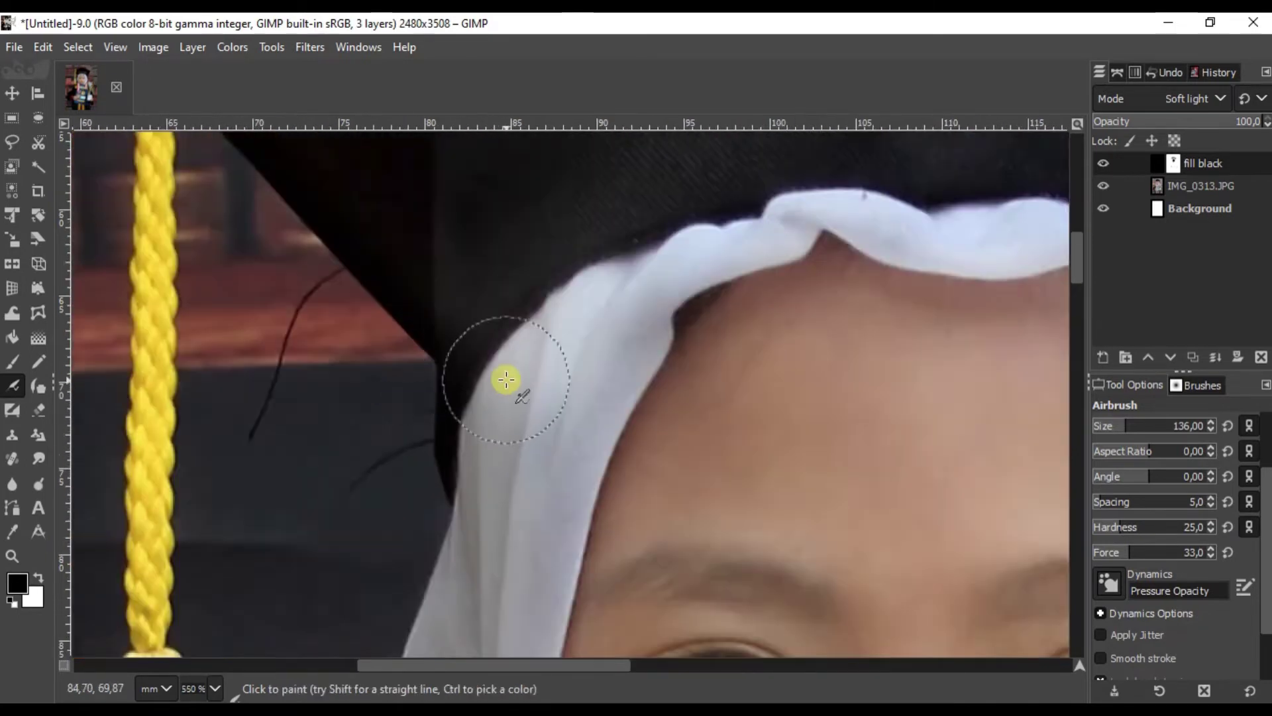
pyautogui.keyDown('ctrl'); pyautogui.scroll(1, 484, 330); pyautogui.keyUp('ctrl')
pyautogui.moveTo(416, 408); pyautogui.dragTo(426, 460)
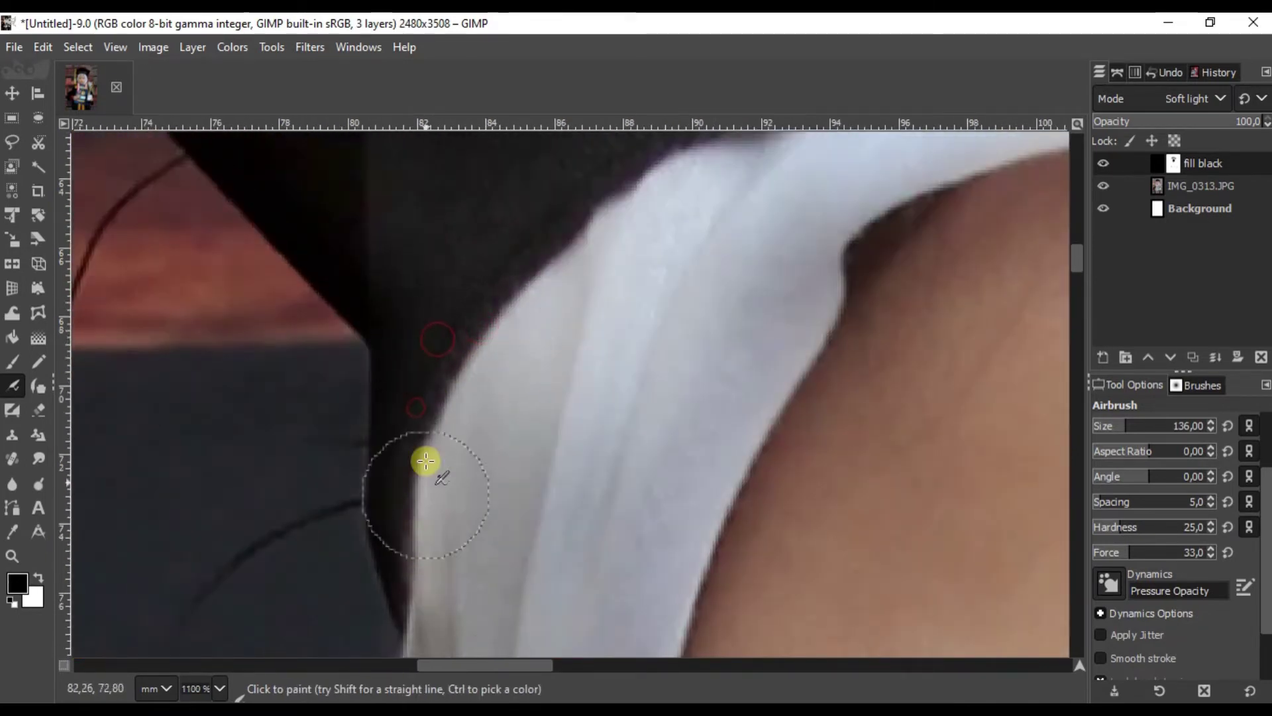
pyautogui.scroll(3, 393, 335)
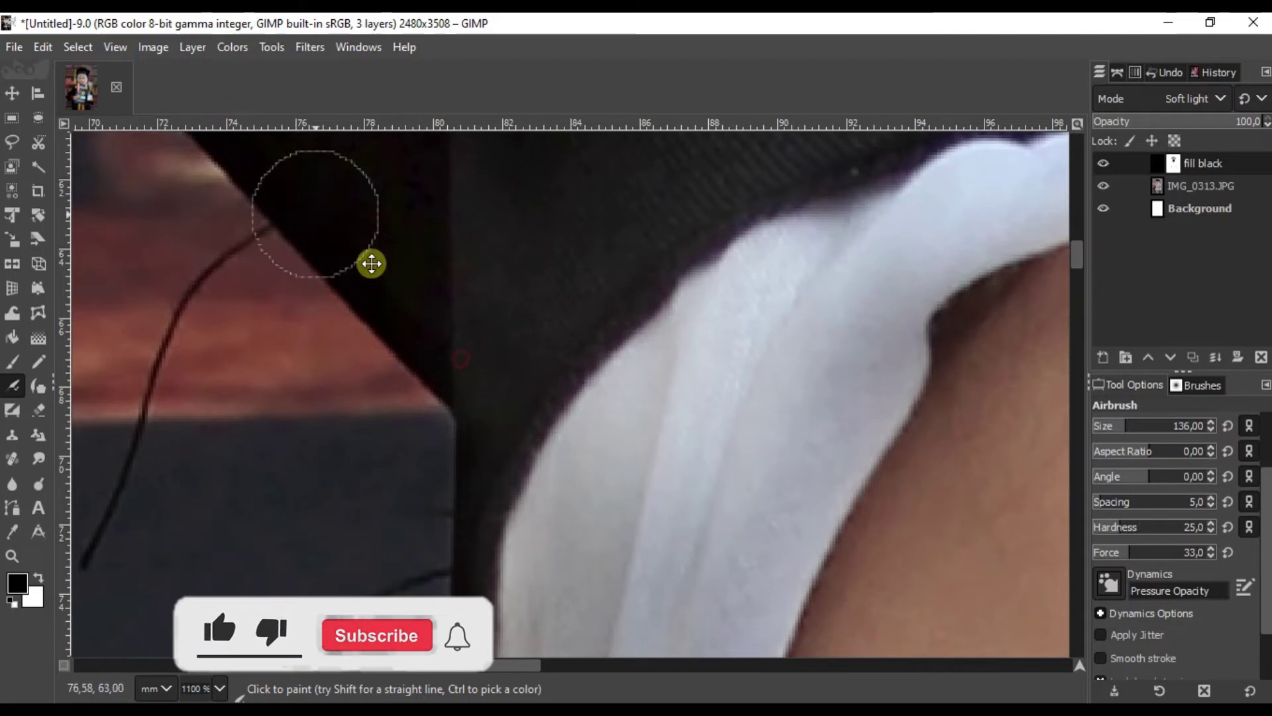
pyautogui.hscroll(-3, 370, 261)
pyautogui.keyDown('ctrl'); pyautogui.scroll(-4, 631, 321); pyautogui.keyUp('ctrl')
pyautogui.keyDown('ctrl'); pyautogui.scroll(-3, 729, 305); pyautogui.keyUp('ctrl')
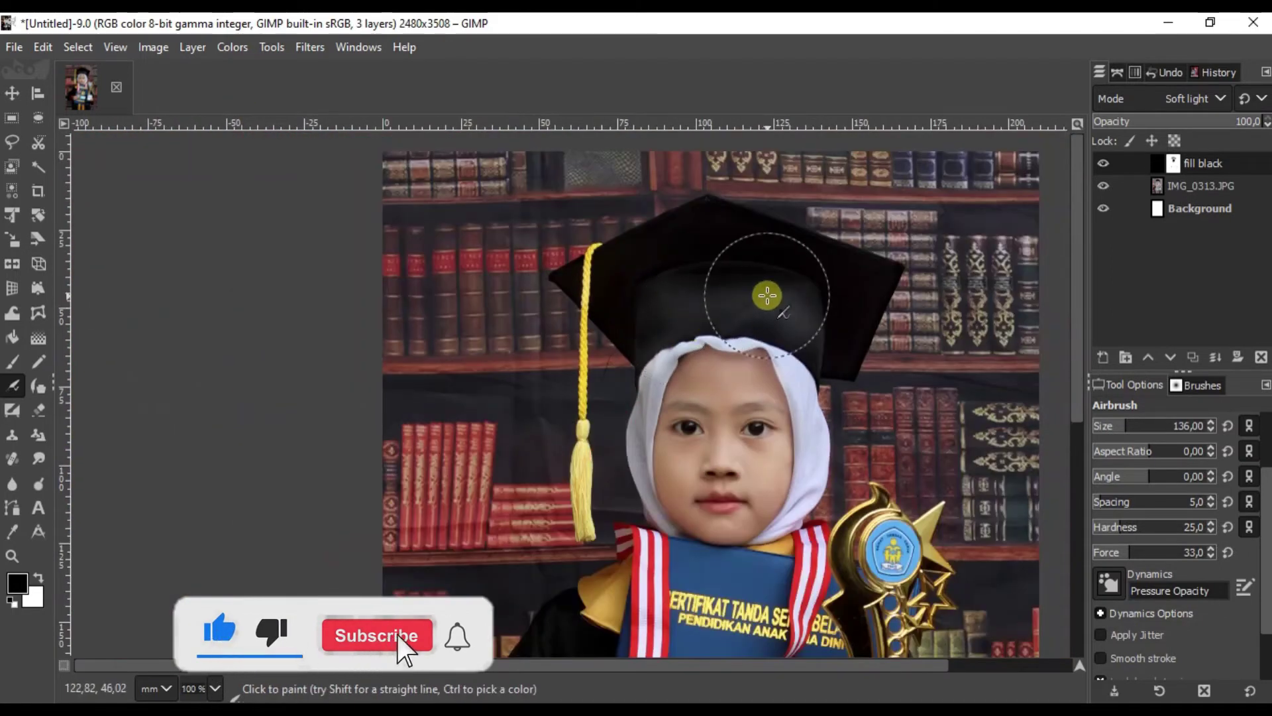
pyautogui.keyDown('ctrl'); pyautogui.scroll(-2, 768, 298); pyautogui.keyUp('ctrl')
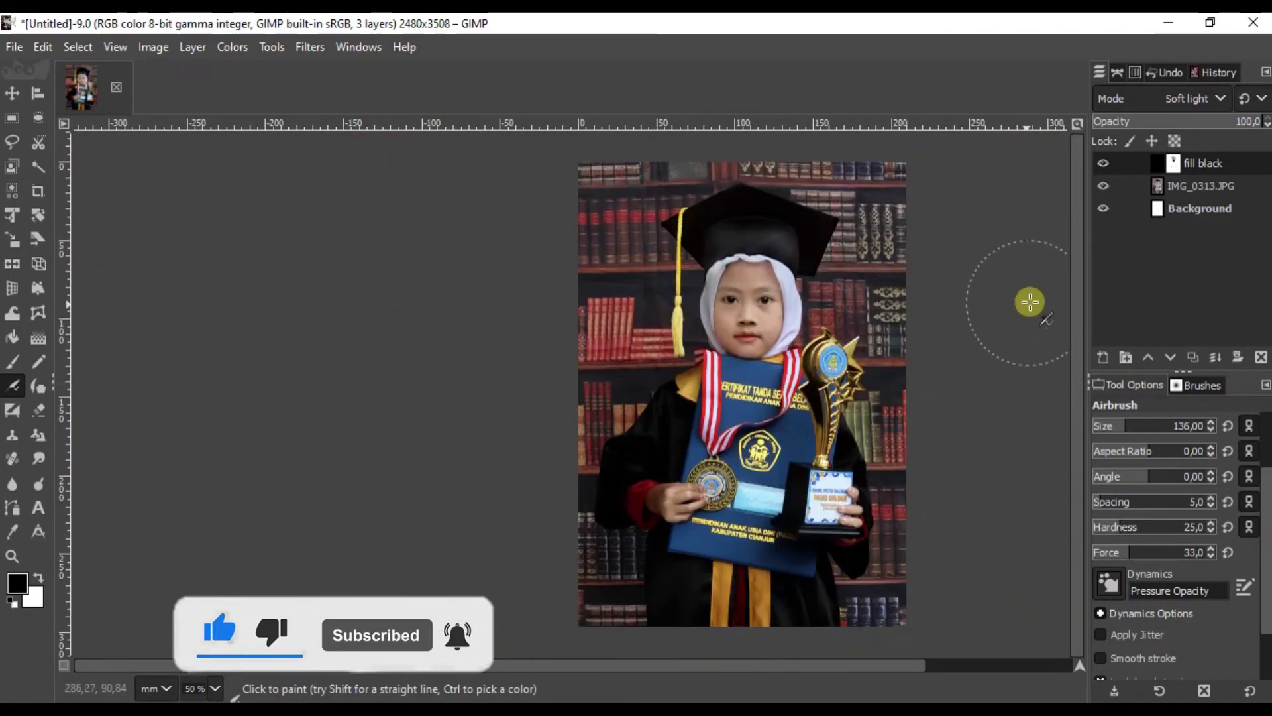
# Duplicate the fill black layer and set the copy's opacity to 64.8
pyautogui.click(1175, 183)
pyautogui.click(1223, 162)
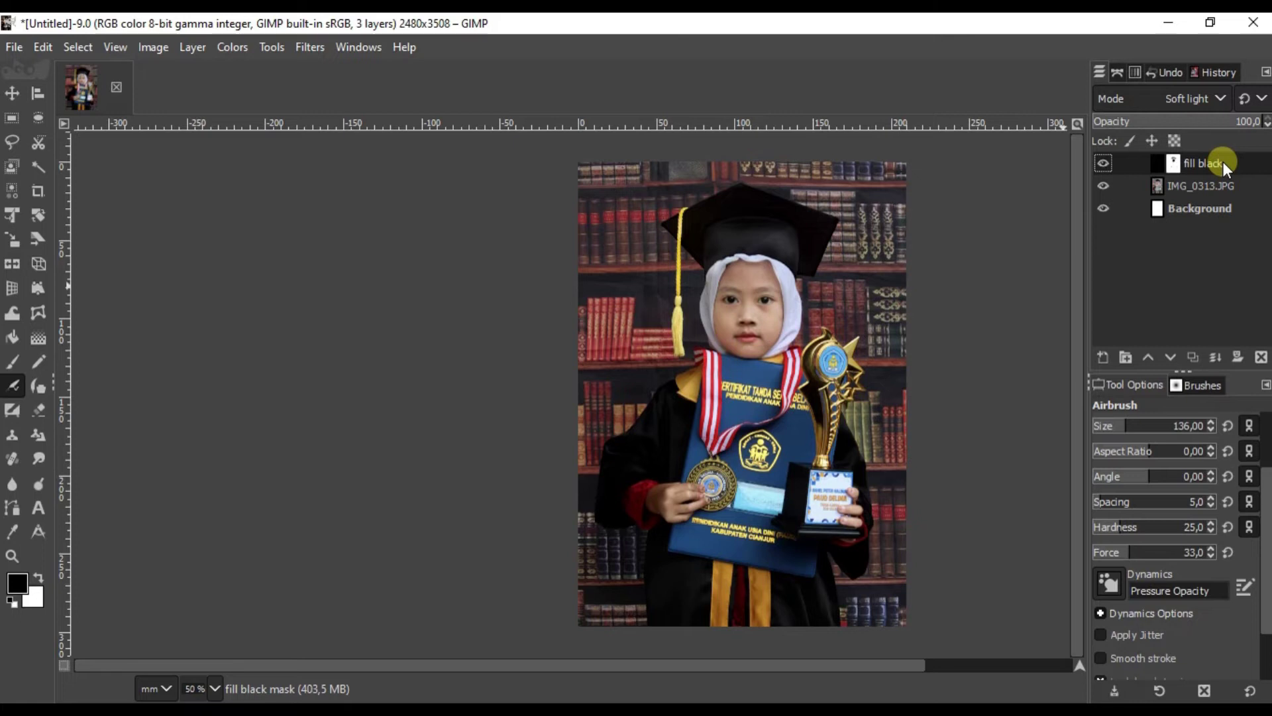
pyautogui.click(1158, 163)
pyautogui.rightClick(1158, 163)
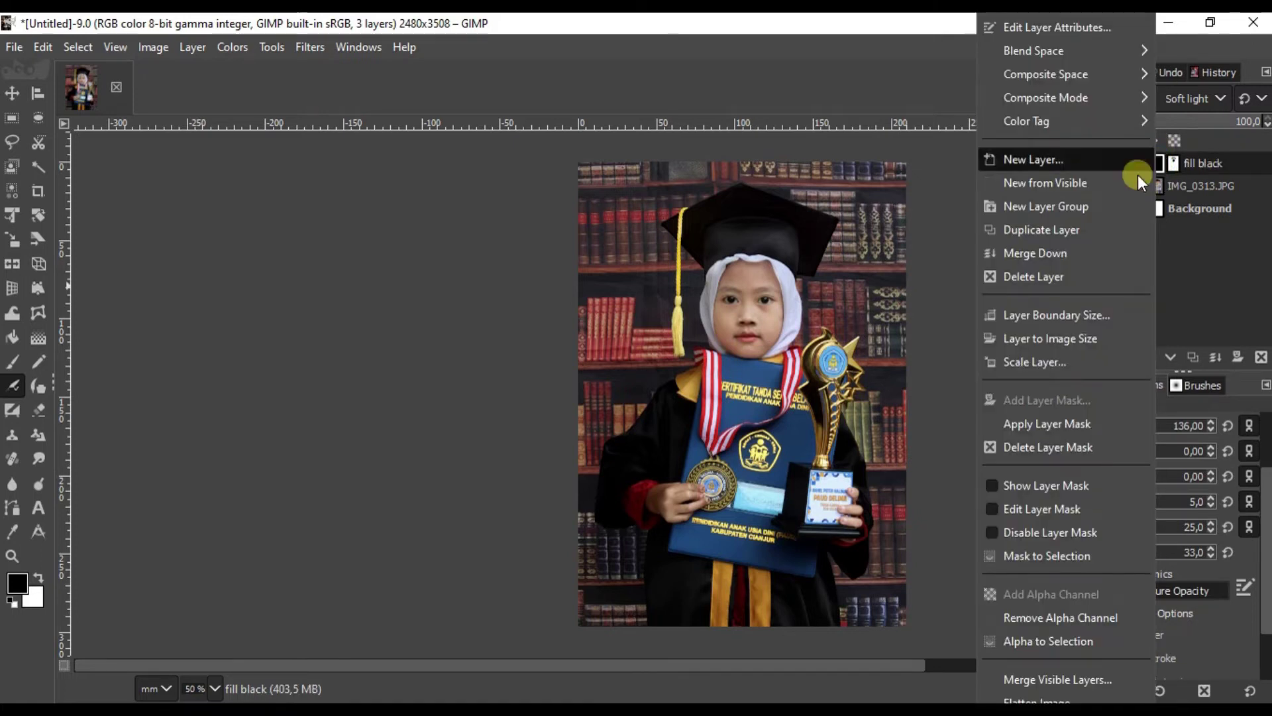
pyautogui.press('Escape')
pyautogui.hotkey('shift', 'ctrl', 'd')
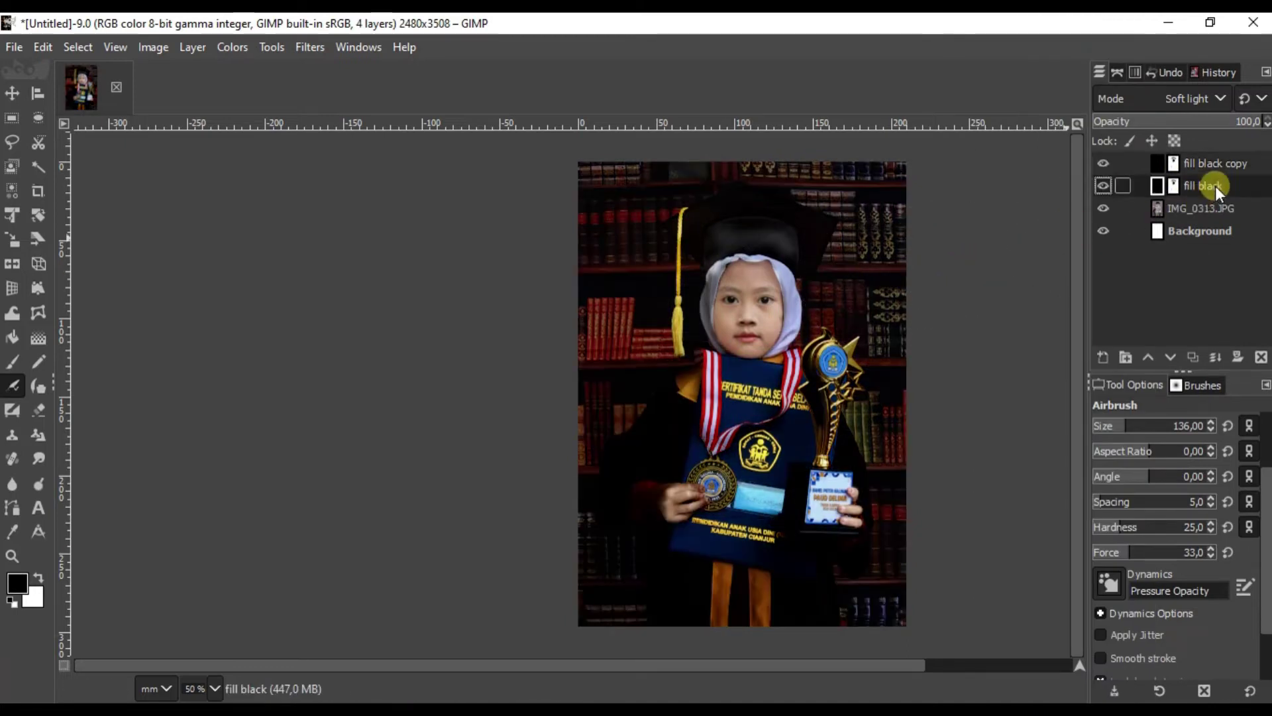
pyautogui.click(1124, 121)
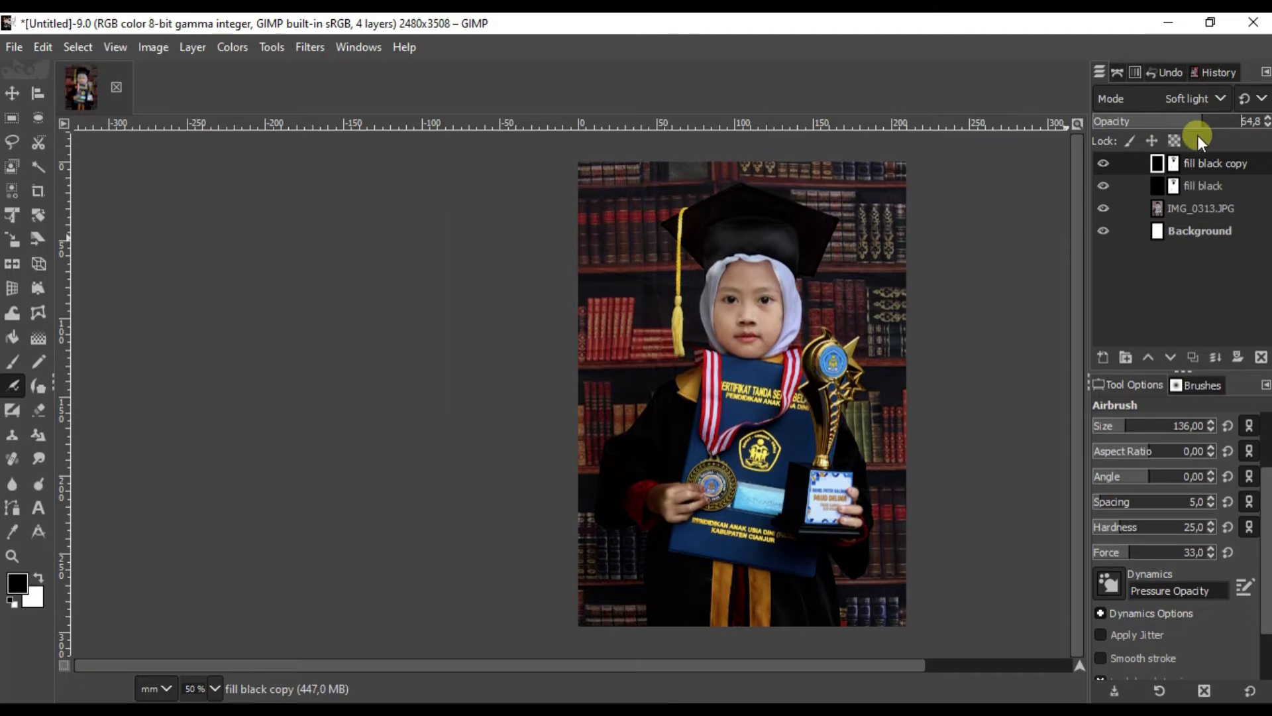
pyautogui.click(1174, 164)
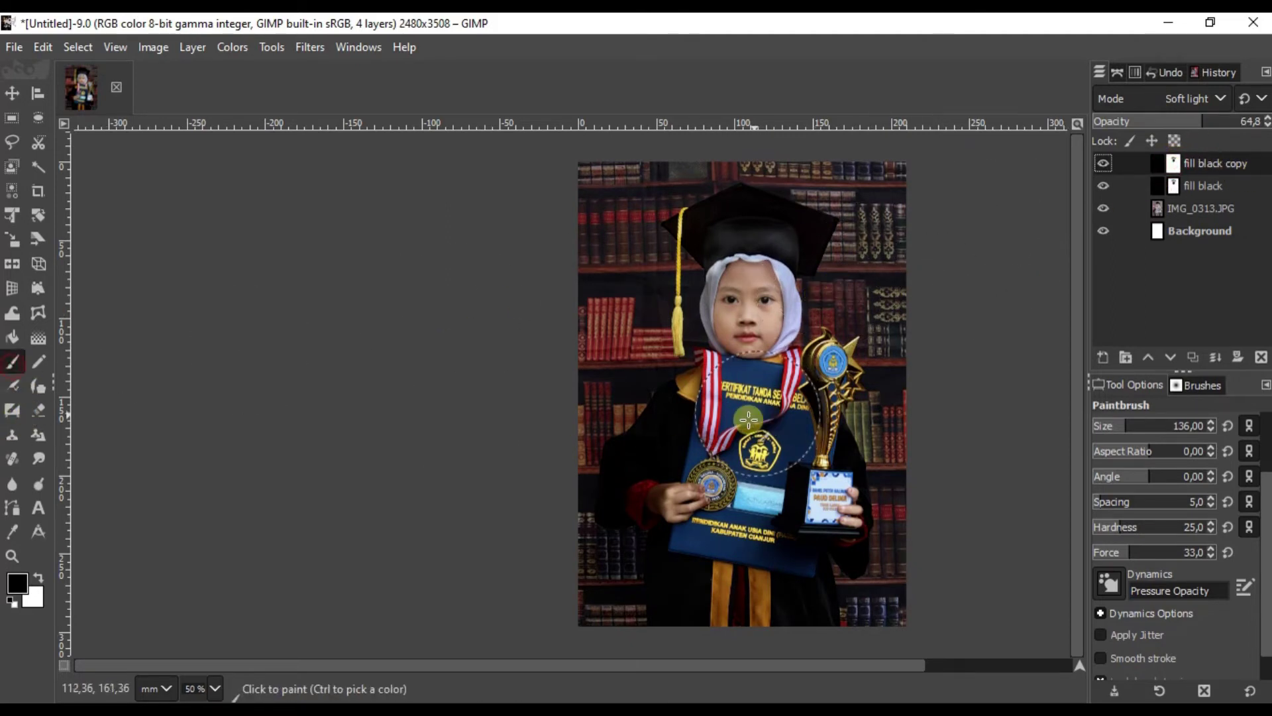
# Pan and zoom over the hands, sleeve, certificate and hijab, ending at 50%
pyautogui.keyDown('ctrl'); pyautogui.scroll(2, 748, 408); pyautogui.keyUp('ctrl')
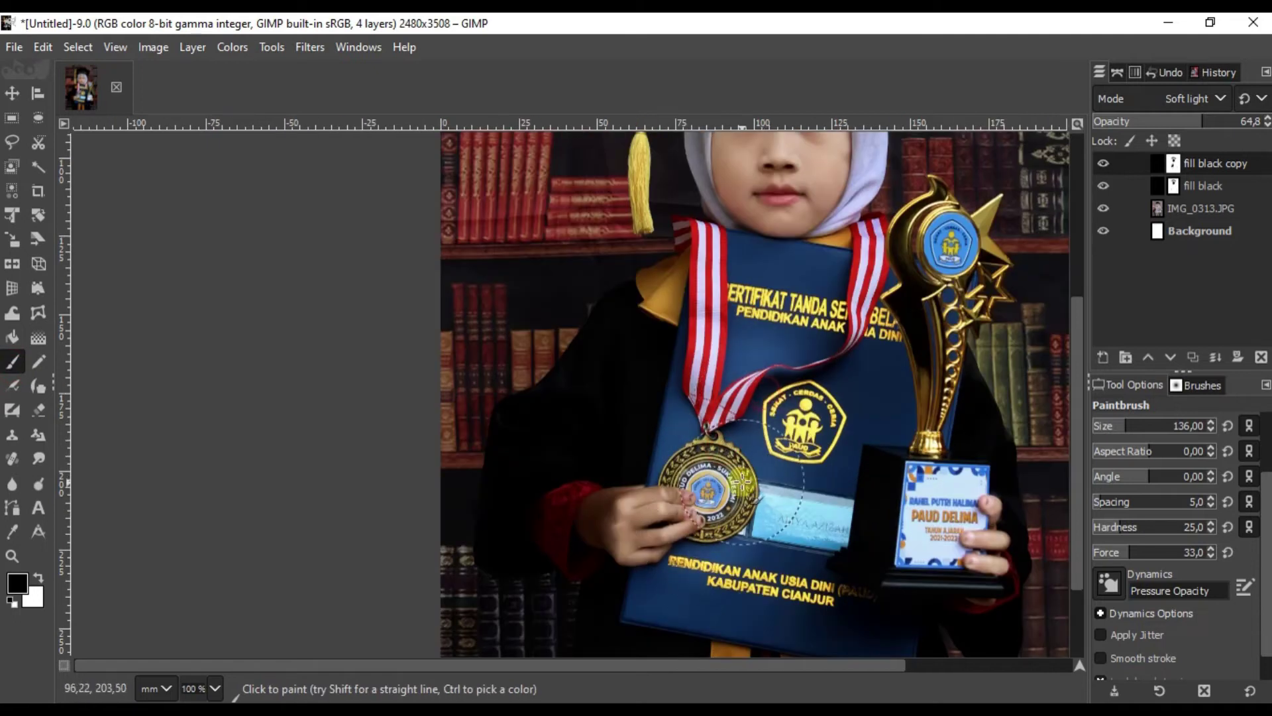
pyautogui.keyDown('ctrl'); pyautogui.scroll(1, 762, 464); pyautogui.keyUp('ctrl')
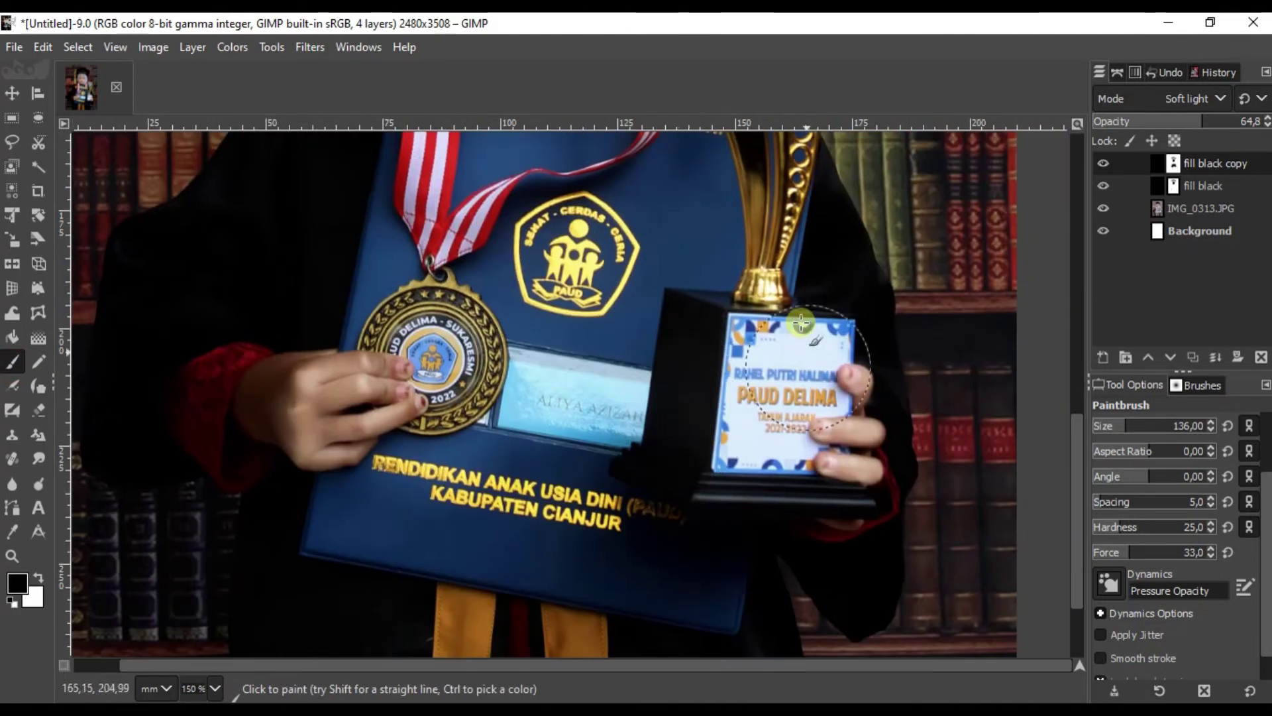
pyautogui.hscroll(-5, 285, 566)
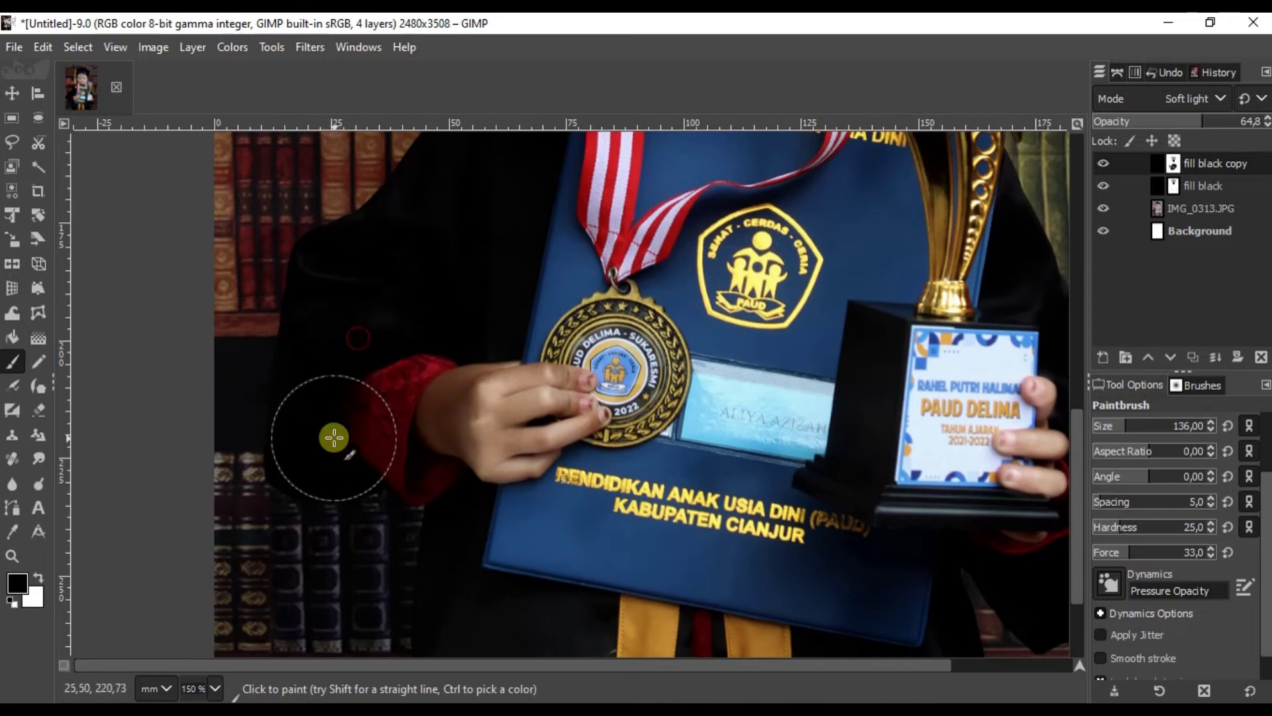
pyautogui.keyDown('ctrl'); pyautogui.scroll(1, 333, 438); pyautogui.keyUp('ctrl')
pyautogui.scroll(-5, 725, 373)
pyautogui.hscroll(-8, 725, 372)
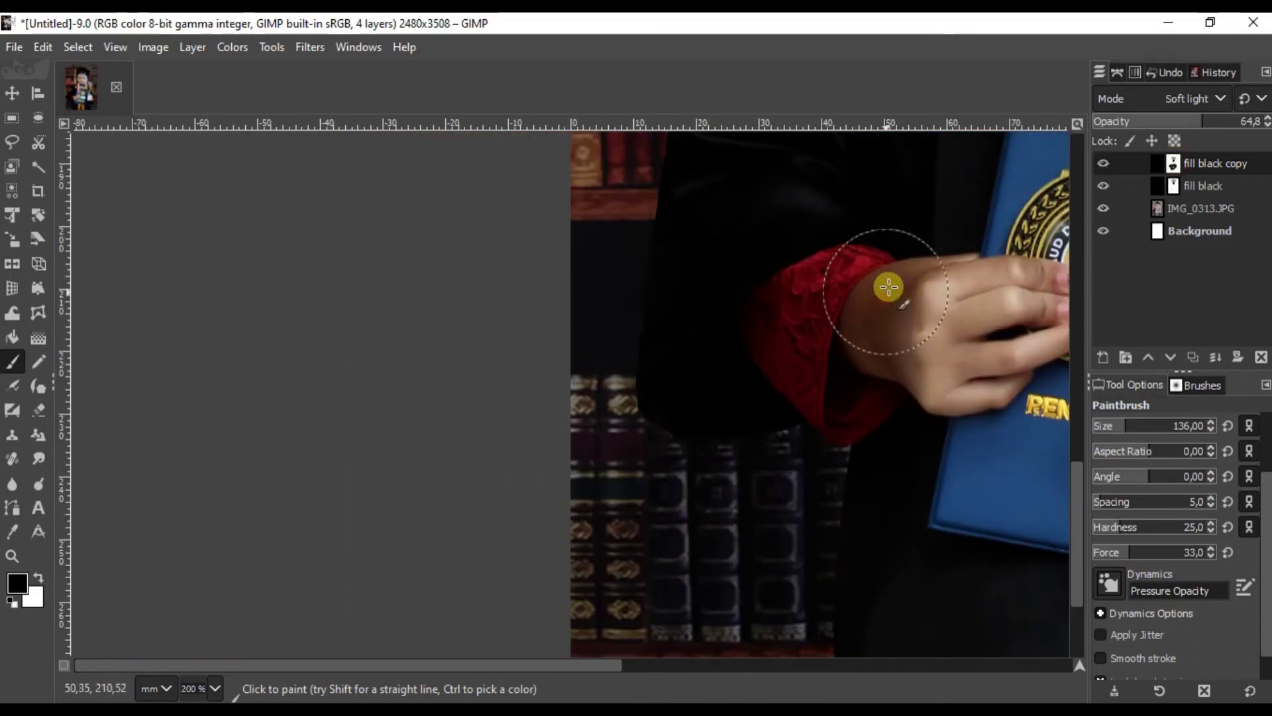
pyautogui.scroll(5, 638, 355)
pyautogui.hscroll(5, 638, 355)
pyautogui.keyDown('ctrl'); pyautogui.scroll(-1, 618, 356); pyautogui.keyUp('ctrl')
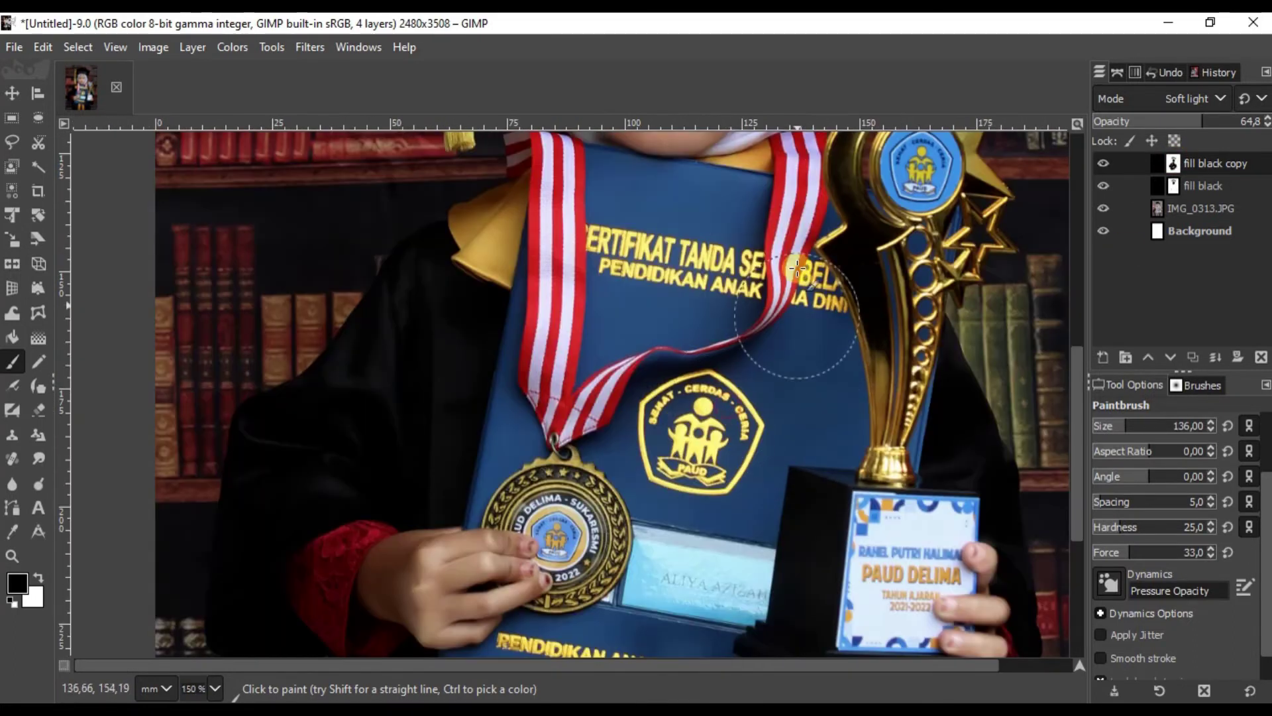
pyautogui.scroll(3, 797, 268)
pyautogui.keyDown('ctrl'); pyautogui.scroll(1, 648, 432); pyautogui.keyUp('ctrl')
pyautogui.keyDown('ctrl'); pyautogui.scroll(1, 568, 284); pyautogui.keyUp('ctrl')
pyautogui.scroll(3, 830, 243)
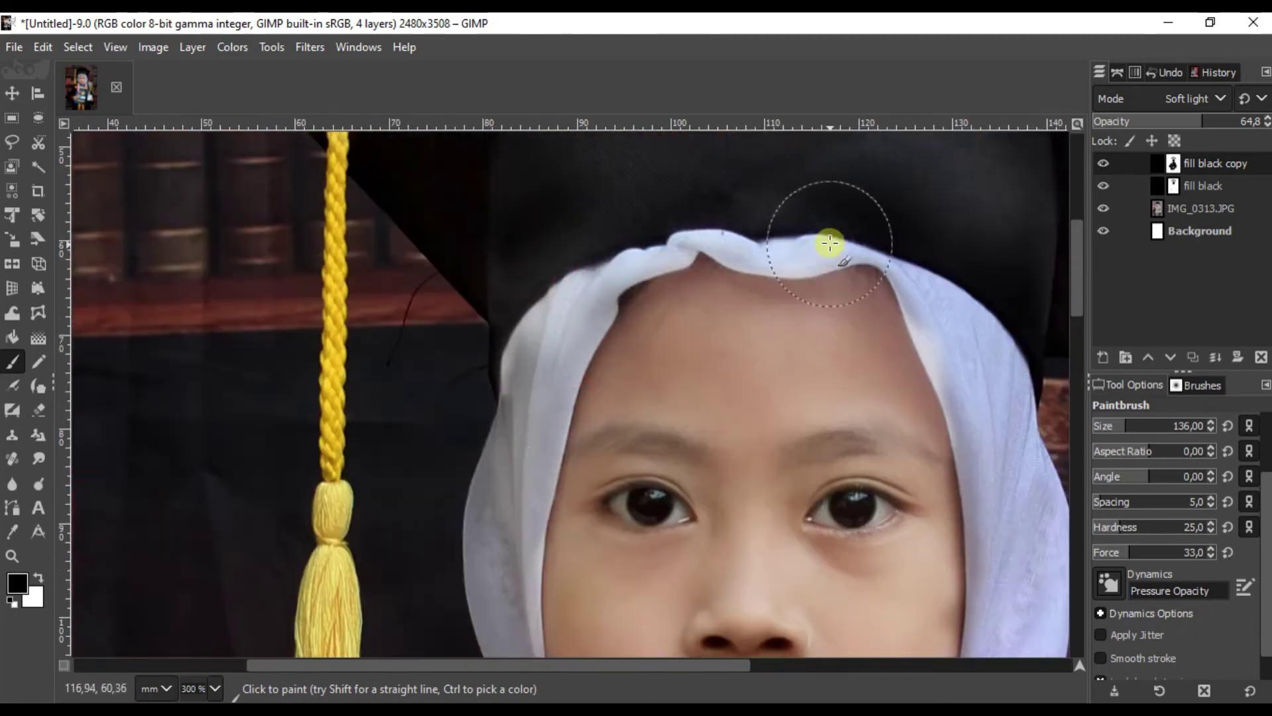
pyautogui.keyDown('ctrl'); pyautogui.scroll(-3, 830, 243); pyautogui.keyUp('ctrl')
pyautogui.scroll(2, 582, 276)
pyautogui.keyDown('ctrl'); pyautogui.scroll(-1, 581, 276); pyautogui.keyUp('ctrl')
pyautogui.scroll(-3, 662, 218)
pyautogui.scroll(-1, 542, 371)
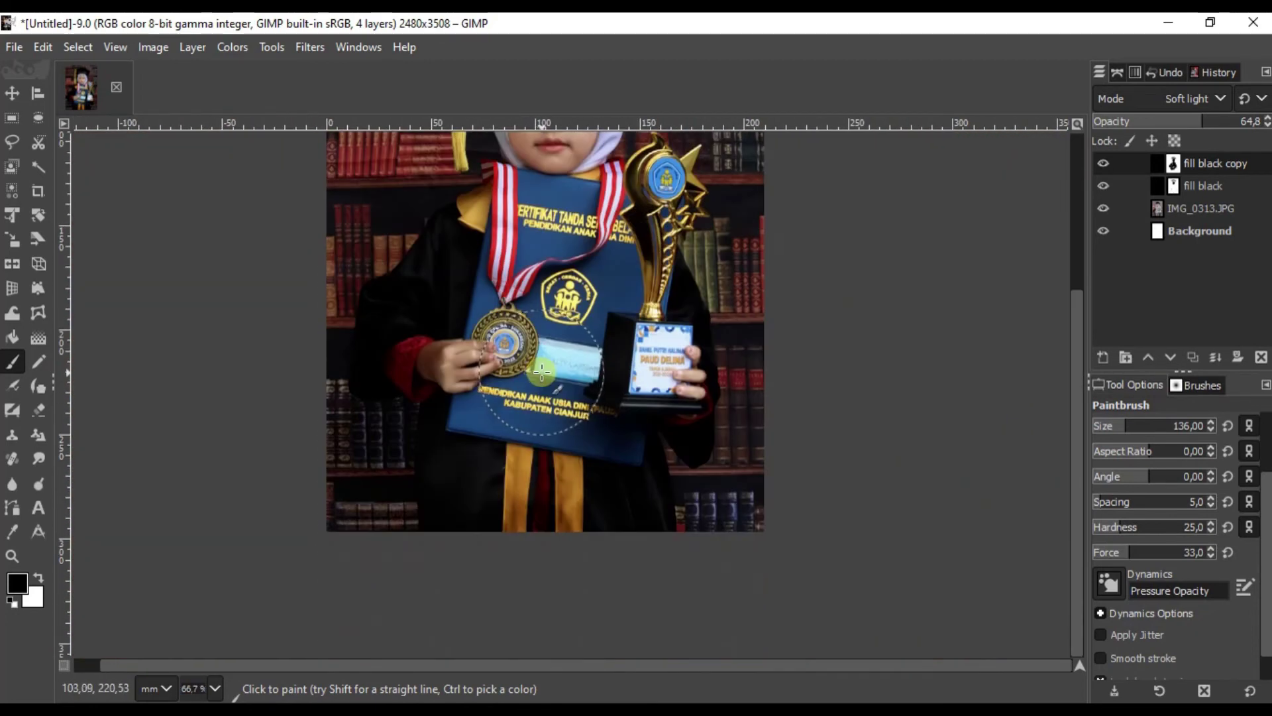
pyautogui.scroll(5, 563, 358)
pyautogui.keyDown('ctrl'); pyautogui.scroll(-1, 594, 345); pyautogui.keyUp('ctrl')
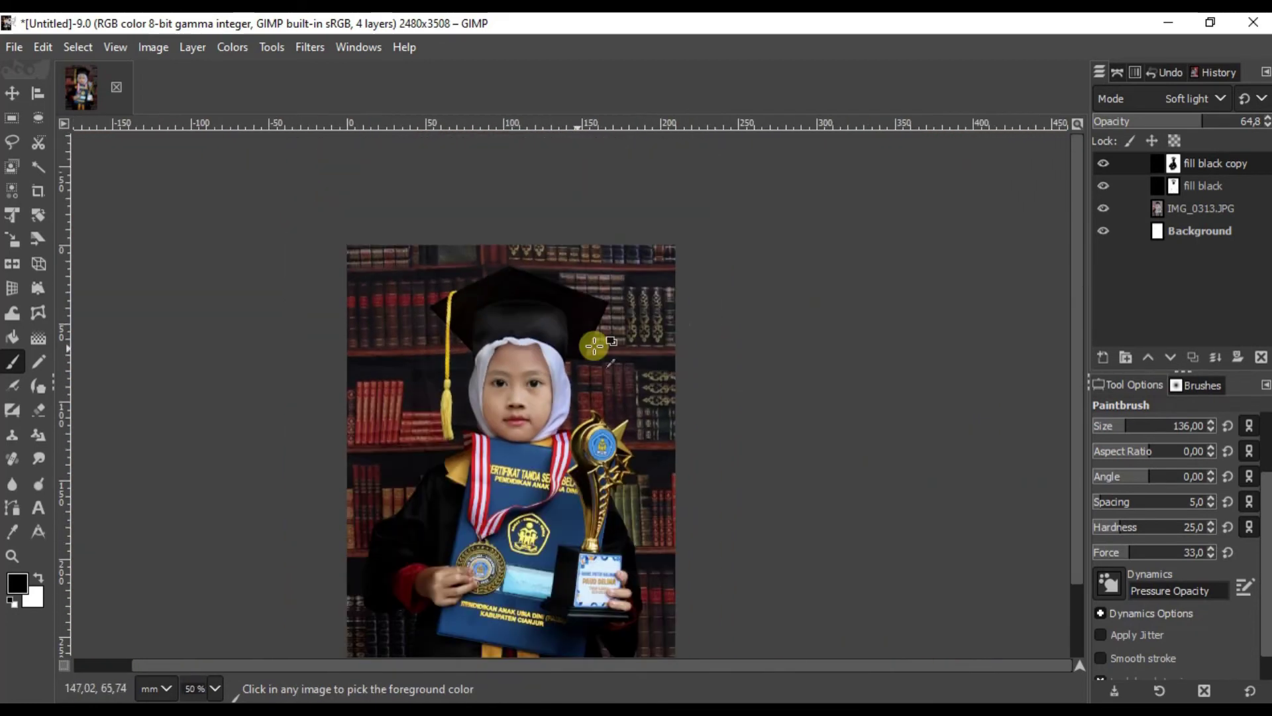
# Duplicate fill black copy into 'fill black copy #1', then make 'fill black copy' active
pyautogui.rightClick(1156, 161)
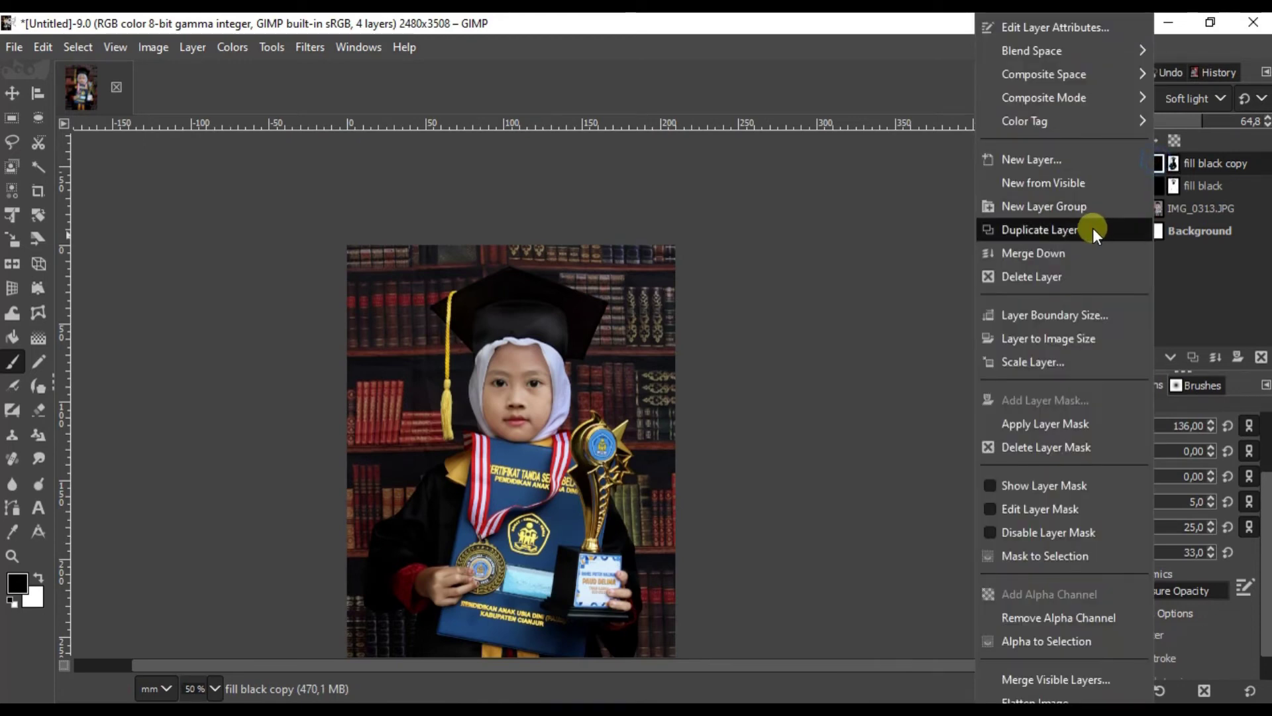
pyautogui.click(1092, 227)
pyautogui.keyDown('ctrl'); pyautogui.scroll(-1, 595, 385); pyautogui.keyUp('ctrl')
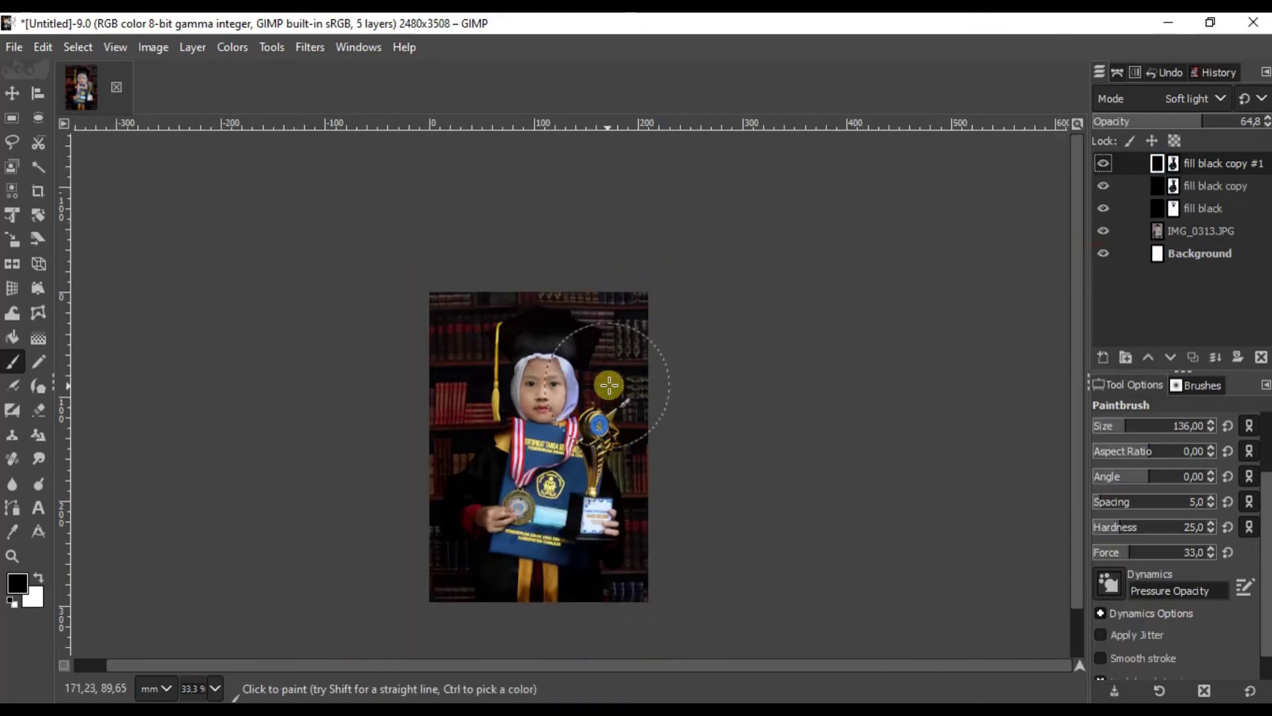
pyautogui.keyDown('ctrl'); pyautogui.scroll(1, 473, 374); pyautogui.keyUp('ctrl')
pyautogui.keyDown('ctrl'); pyautogui.scroll(1, 551, 346); pyautogui.keyUp('ctrl')
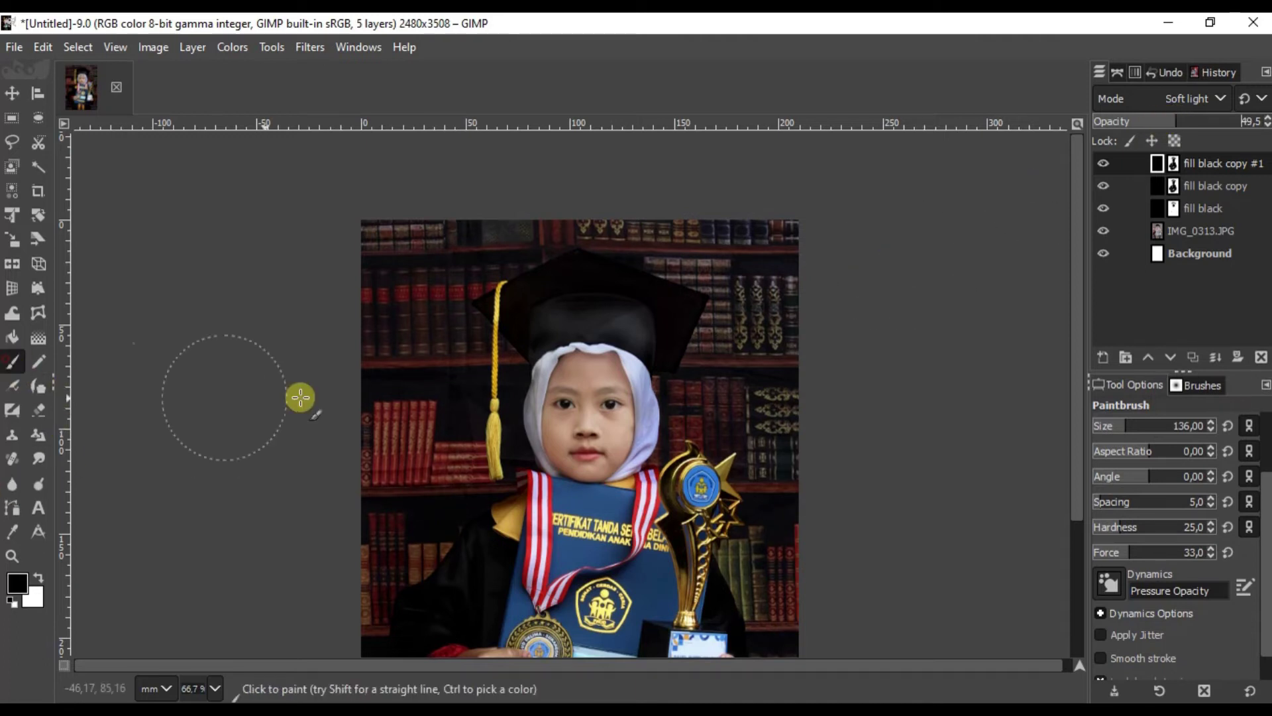
pyautogui.keyDown('ctrl'); pyautogui.scroll(3, 576, 335); pyautogui.keyUp('ctrl')
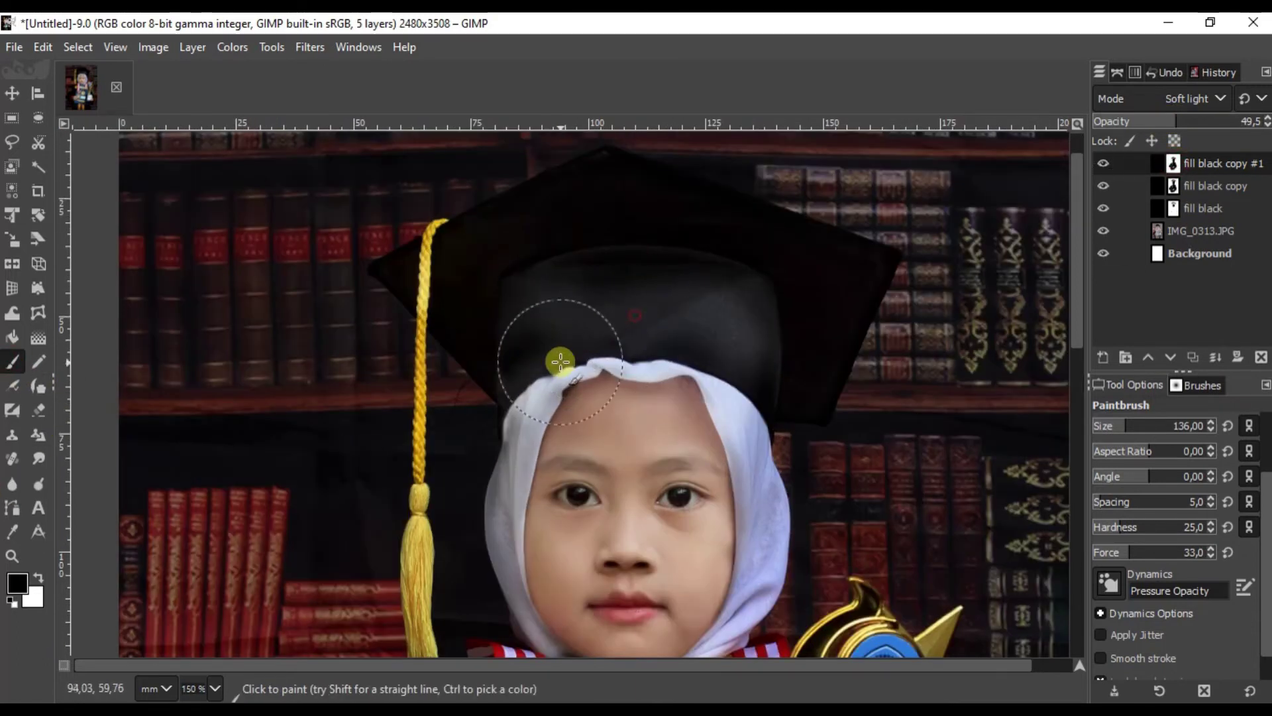
pyautogui.keyDown('ctrl'); pyautogui.scroll(2, 550, 351); pyautogui.keyUp('ctrl')
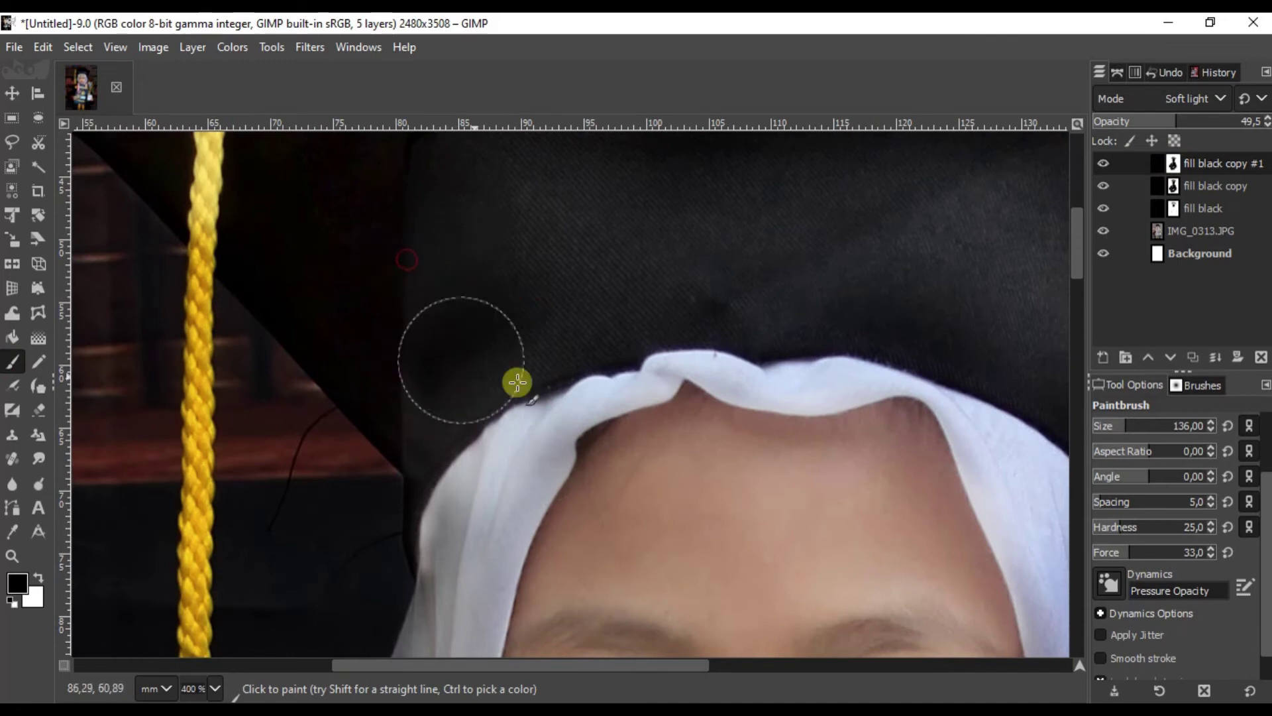
pyautogui.click(1174, 187)
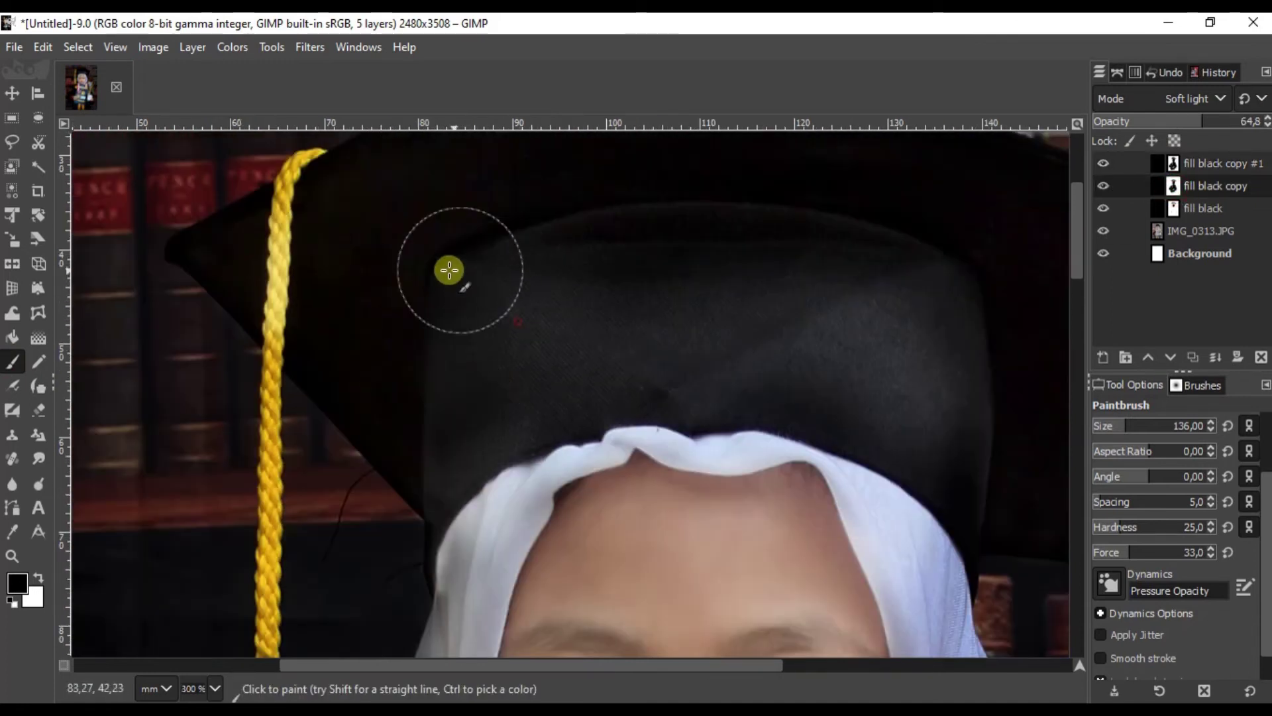
# Select the fill black copy #1 layer and inspect the gown up close
pyautogui.keyDown('ctrl'); pyautogui.scroll(-1, 827, 344); pyautogui.keyUp('ctrl')
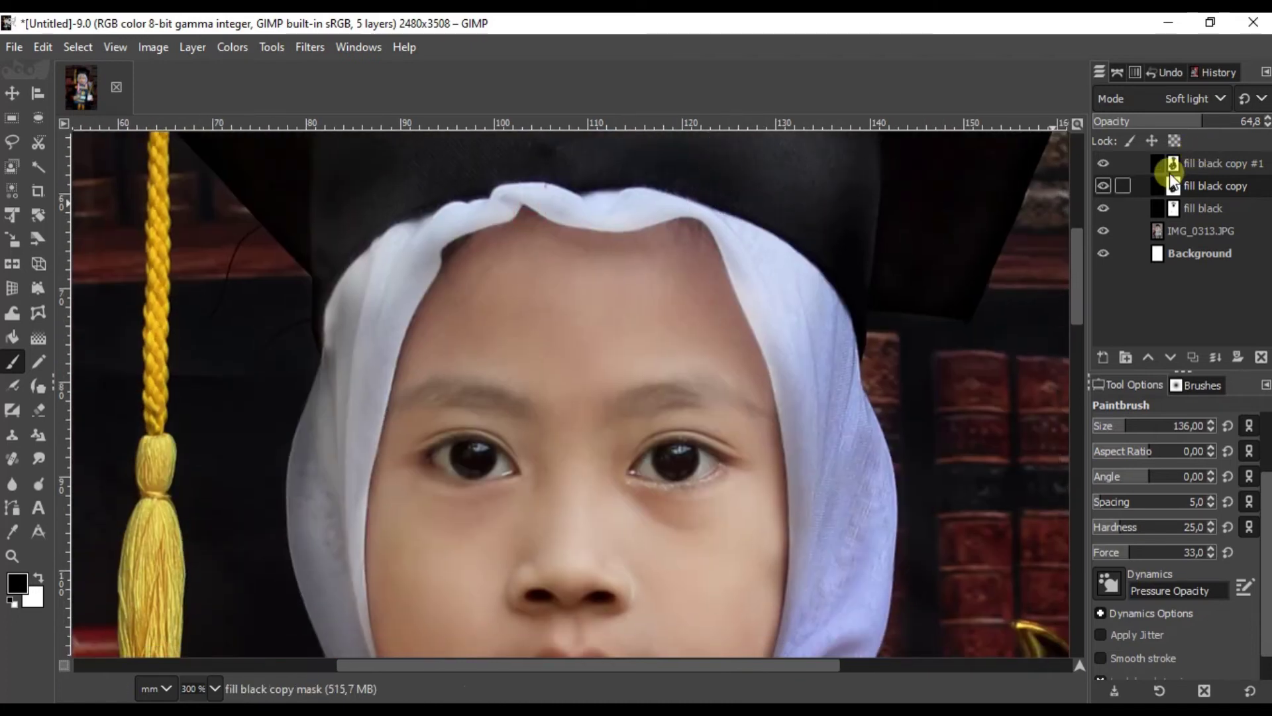
pyautogui.click(1170, 171)
pyautogui.keyDown('ctrl'); pyautogui.scroll(-2, 654, 342); pyautogui.keyUp('ctrl')
pyautogui.keyDown('ctrl'); pyautogui.scroll(1, 540, 372); pyautogui.keyUp('ctrl')
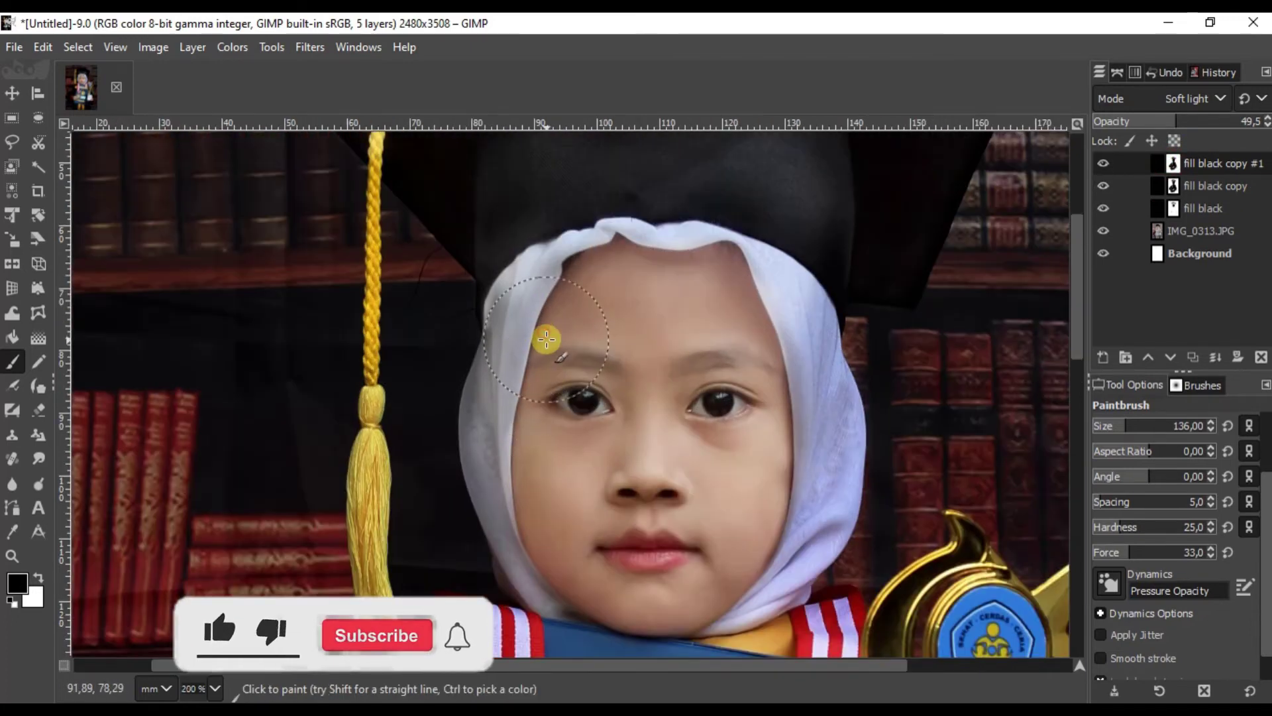
pyautogui.scroll(-2, 537, 291)
pyautogui.hscroll(1, 536, 291)
pyautogui.scroll(-3, 663, 232)
pyautogui.hscroll(1, 663, 232)
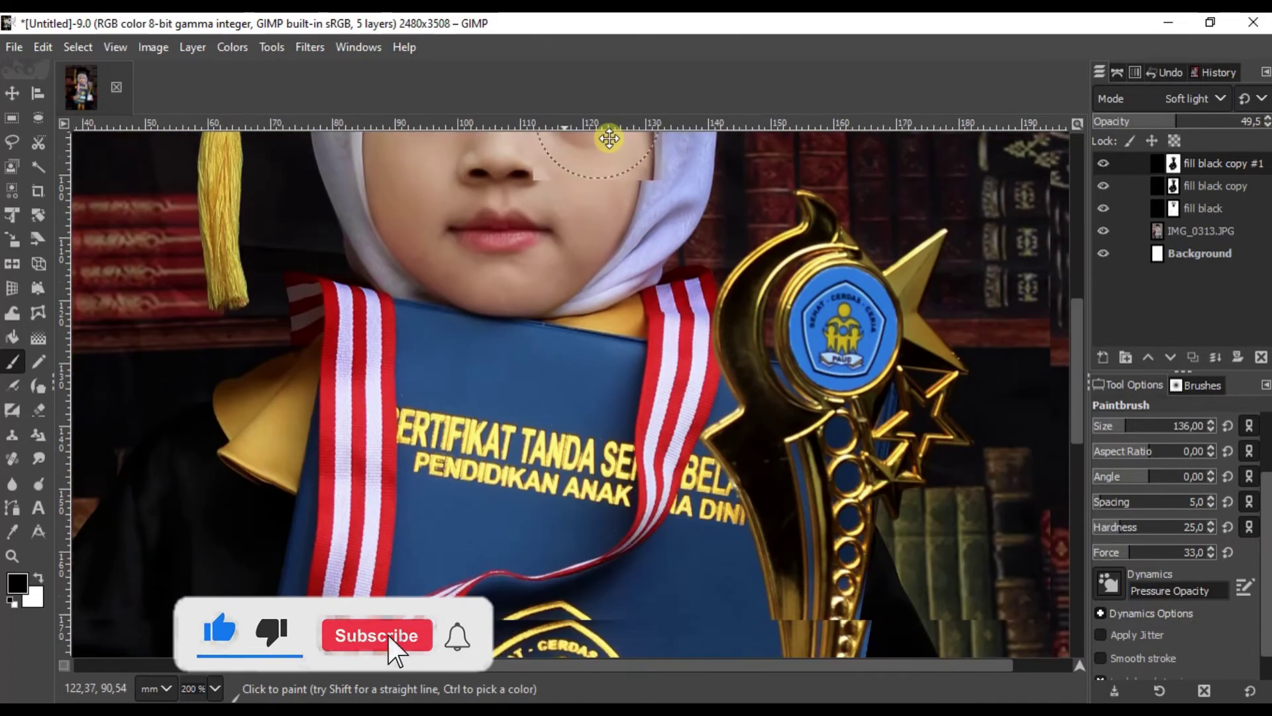
pyautogui.keyDown('ctrl'); pyautogui.scroll(-3, 518, 358); pyautogui.keyUp('ctrl')
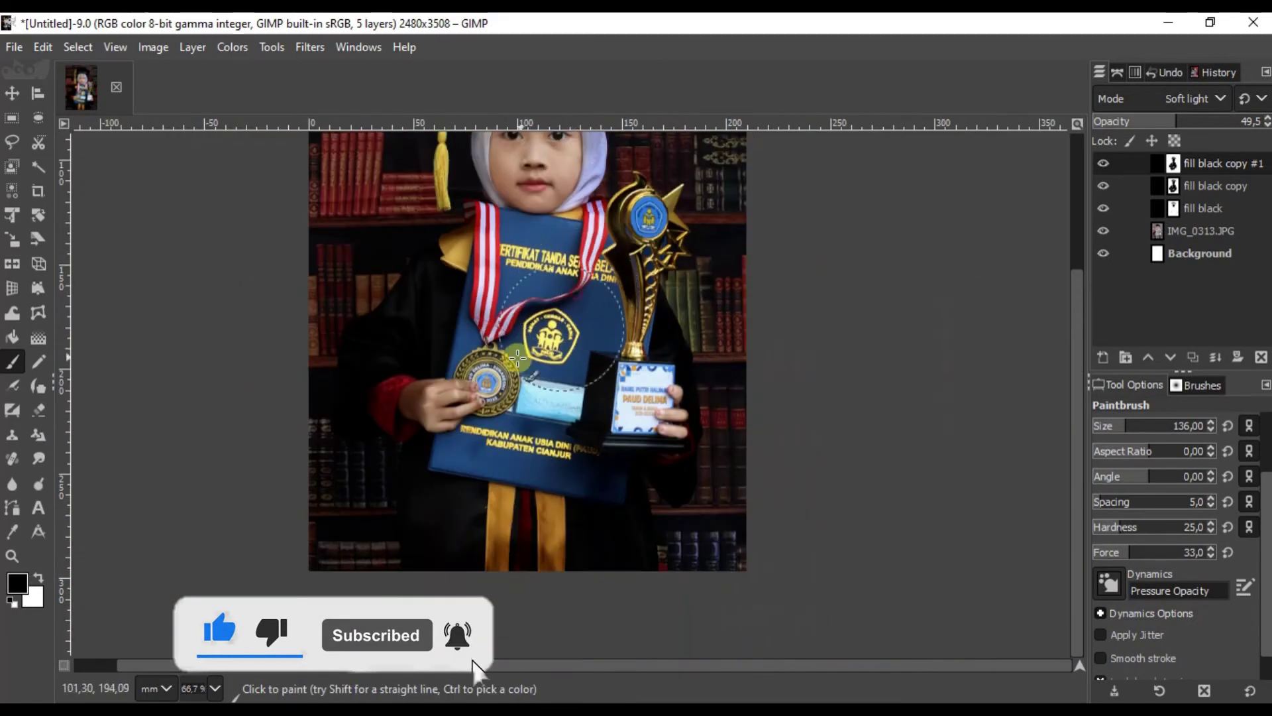
pyautogui.keyDown('ctrl'); pyautogui.scroll(2, 517, 358); pyautogui.keyUp('ctrl')
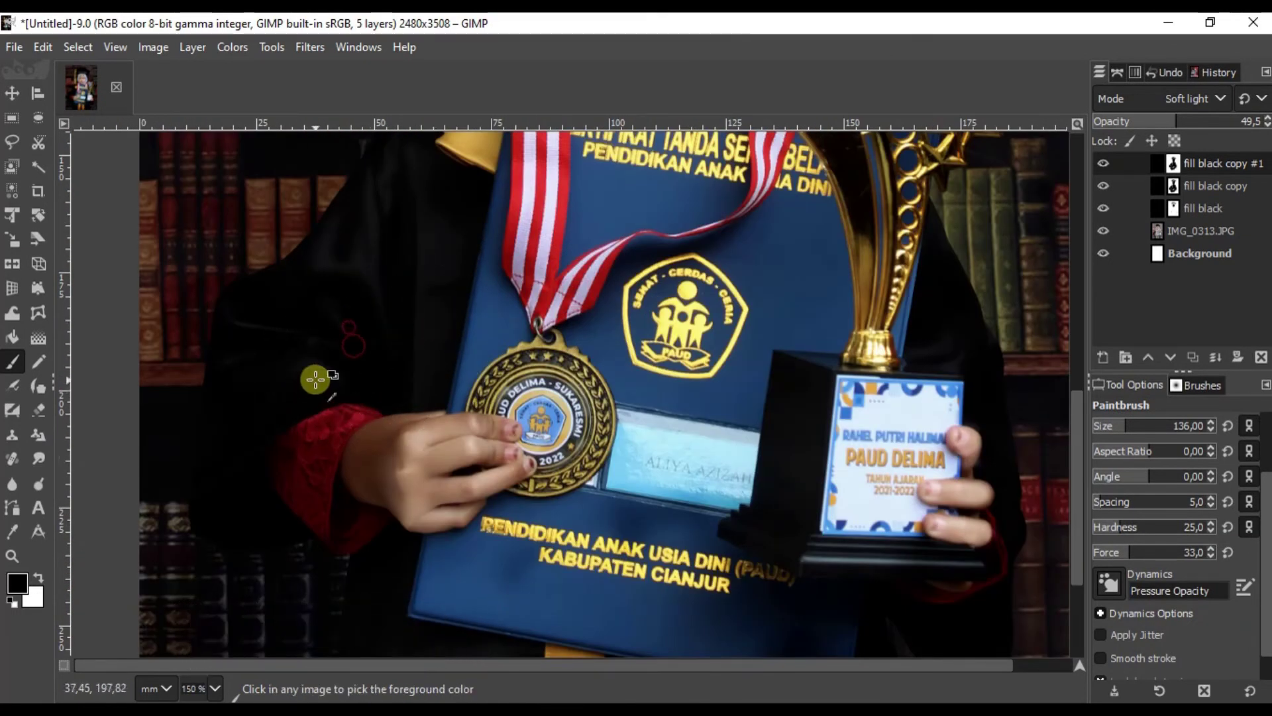
pyautogui.keyDown('ctrl'); pyautogui.scroll(2, 316, 379); pyautogui.keyUp('ctrl')
pyautogui.keyDown('ctrl'); pyautogui.scroll(-3, 486, 403); pyautogui.keyUp('ctrl')
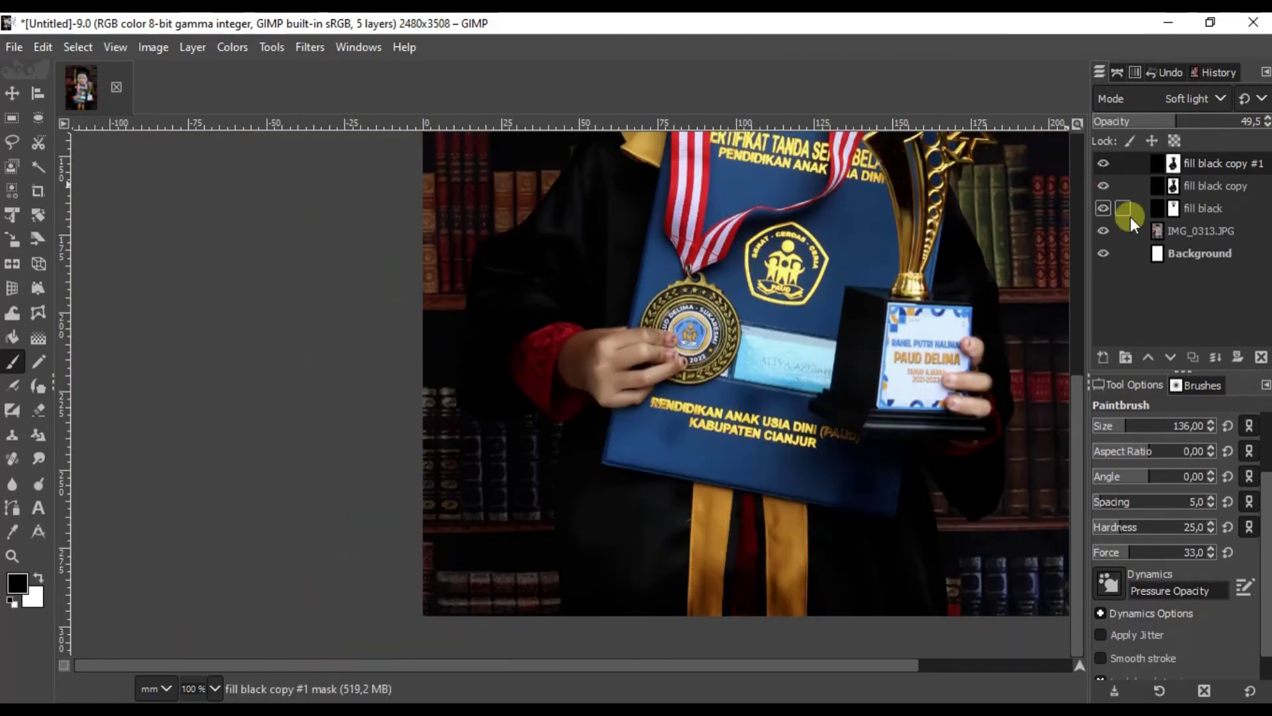
# Select the fill black layer and set the airbrush to hardness 25, opacity 28.1
pyautogui.click(1173, 209)
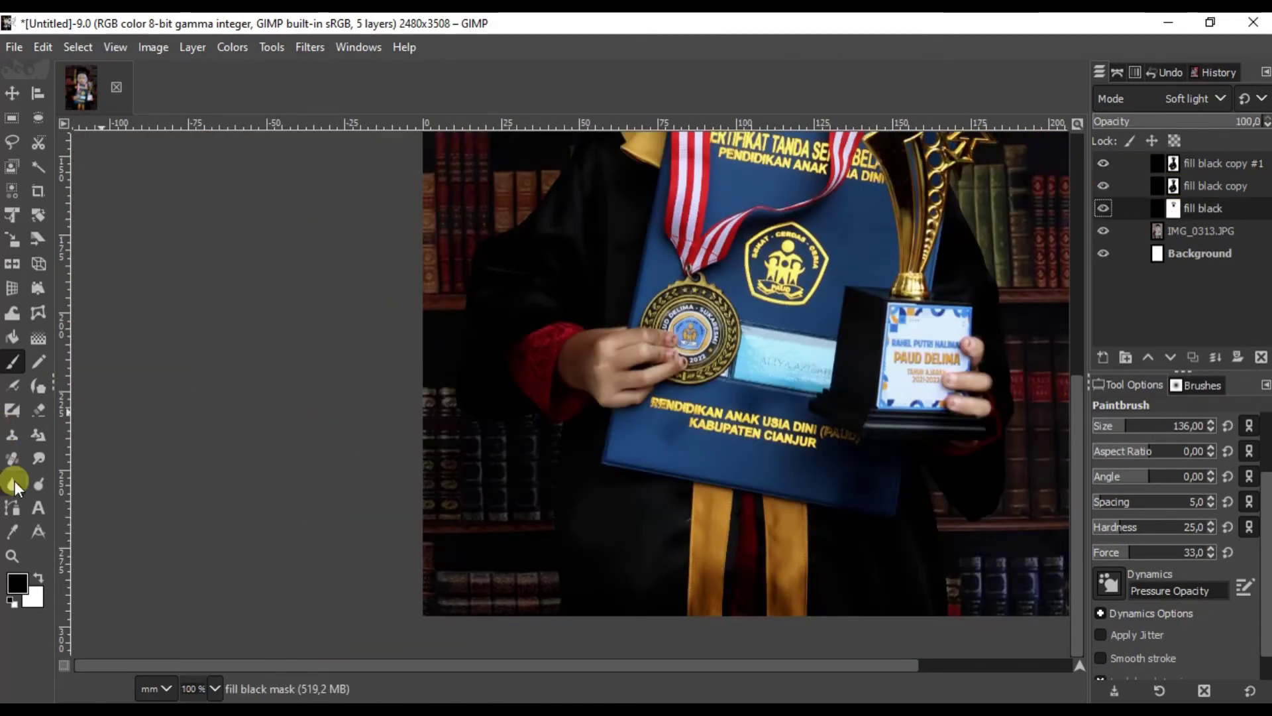
pyautogui.keyDown('ctrl'); pyautogui.scroll(3, 509, 326); pyautogui.keyUp('ctrl')
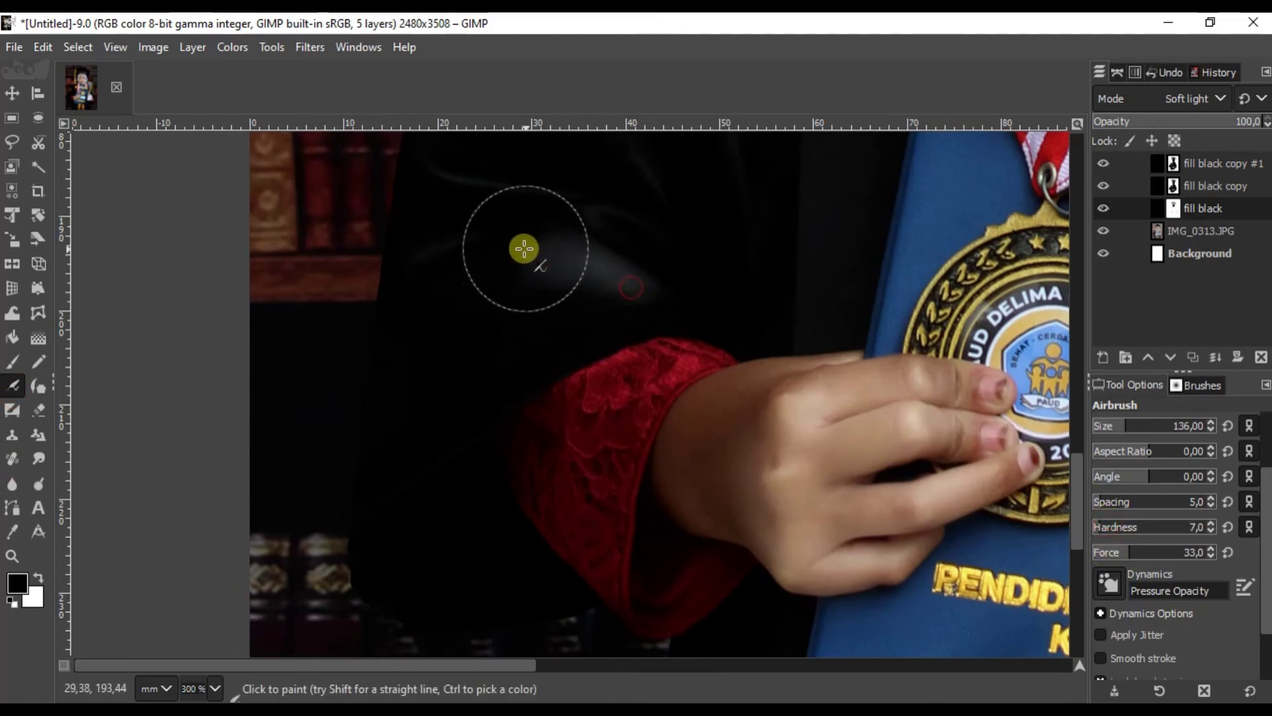
pyautogui.scroll(5, 468, 273)
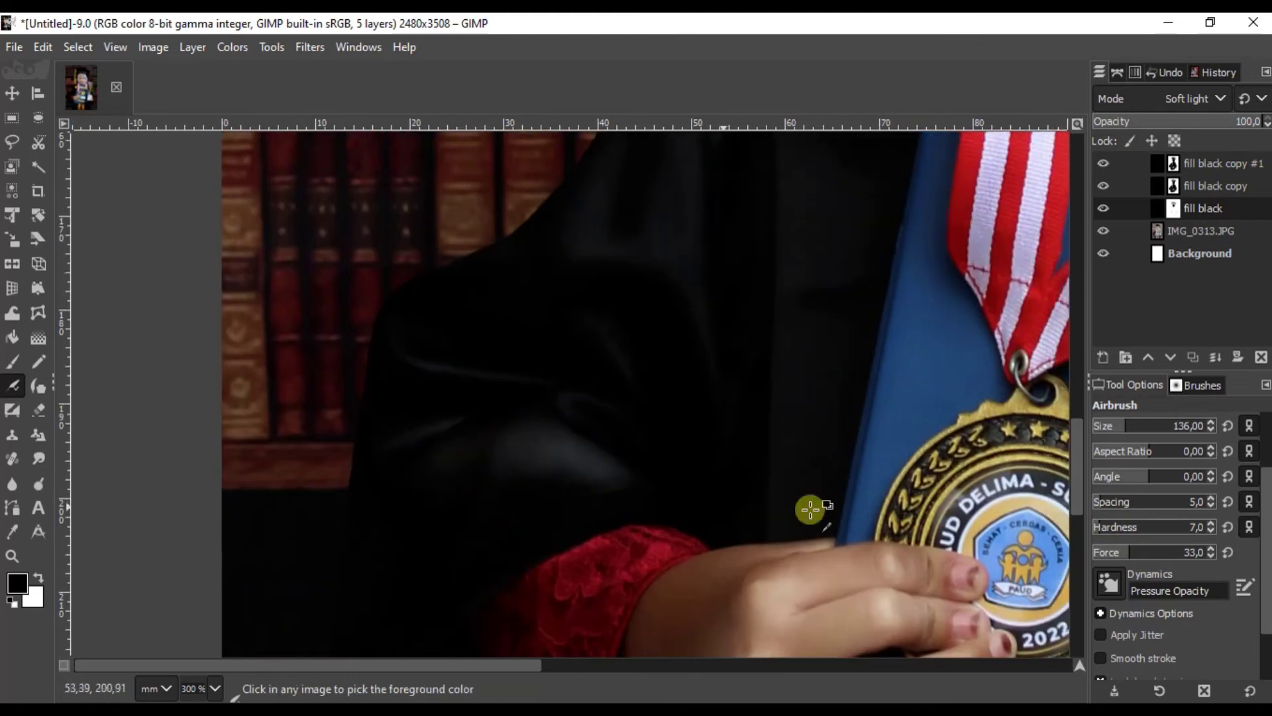
pyautogui.click(1228, 527)
pyautogui.scroll(3, 1224, 524)
pyautogui.scroll(3, 622, 318)
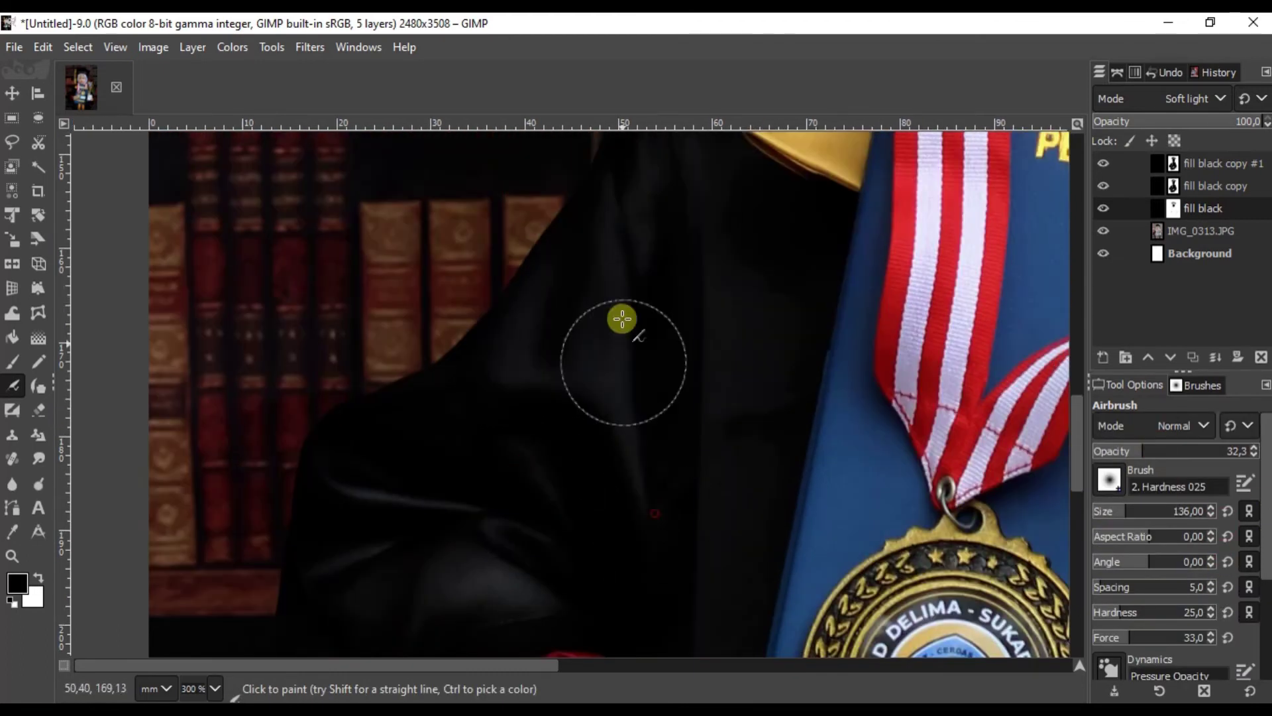
pyautogui.click(1136, 451)
pyautogui.scroll(3, 613, 375)
pyautogui.keyDown('ctrl'); pyautogui.scroll(-1, 583, 511); pyautogui.keyUp('ctrl')
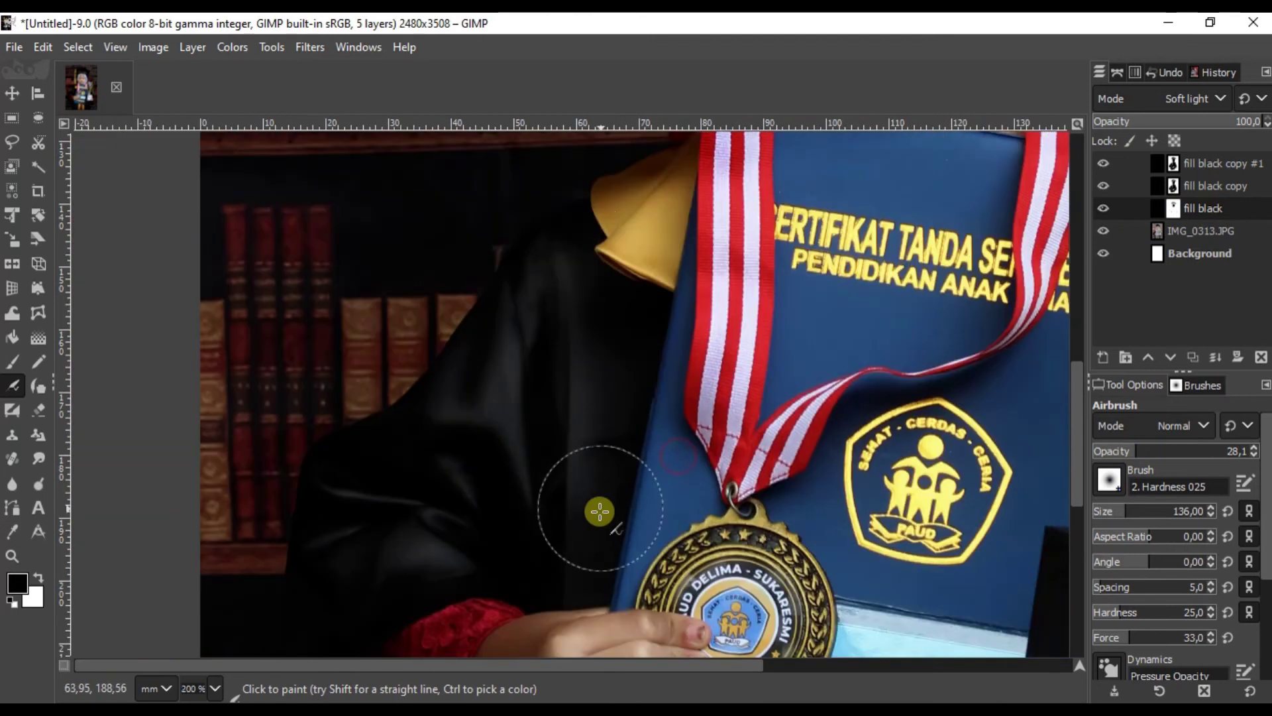
pyautogui.keyDown('ctrl'); pyautogui.scroll(4, 577, 455); pyautogui.keyUp('ctrl')
pyautogui.keyDown('ctrl'); pyautogui.scroll(-8, 577, 455); pyautogui.keyUp('ctrl')
pyautogui.keyDown('ctrl'); pyautogui.scroll(6, 724, 211); pyautogui.keyUp('ctrl')
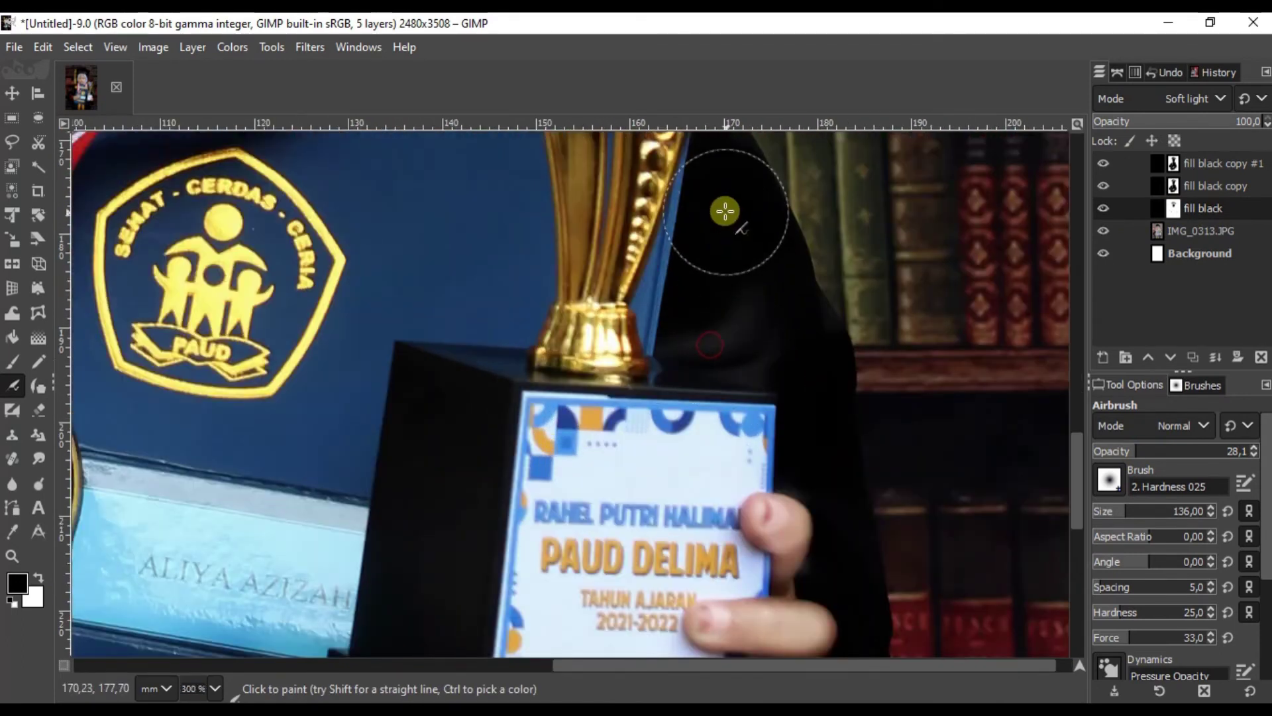
pyautogui.keyDown('ctrl'); pyautogui.scroll(1, 790, 322); pyautogui.keyUp('ctrl')
pyautogui.scroll(2, 640, 361)
pyautogui.scroll(5, 693, 342)
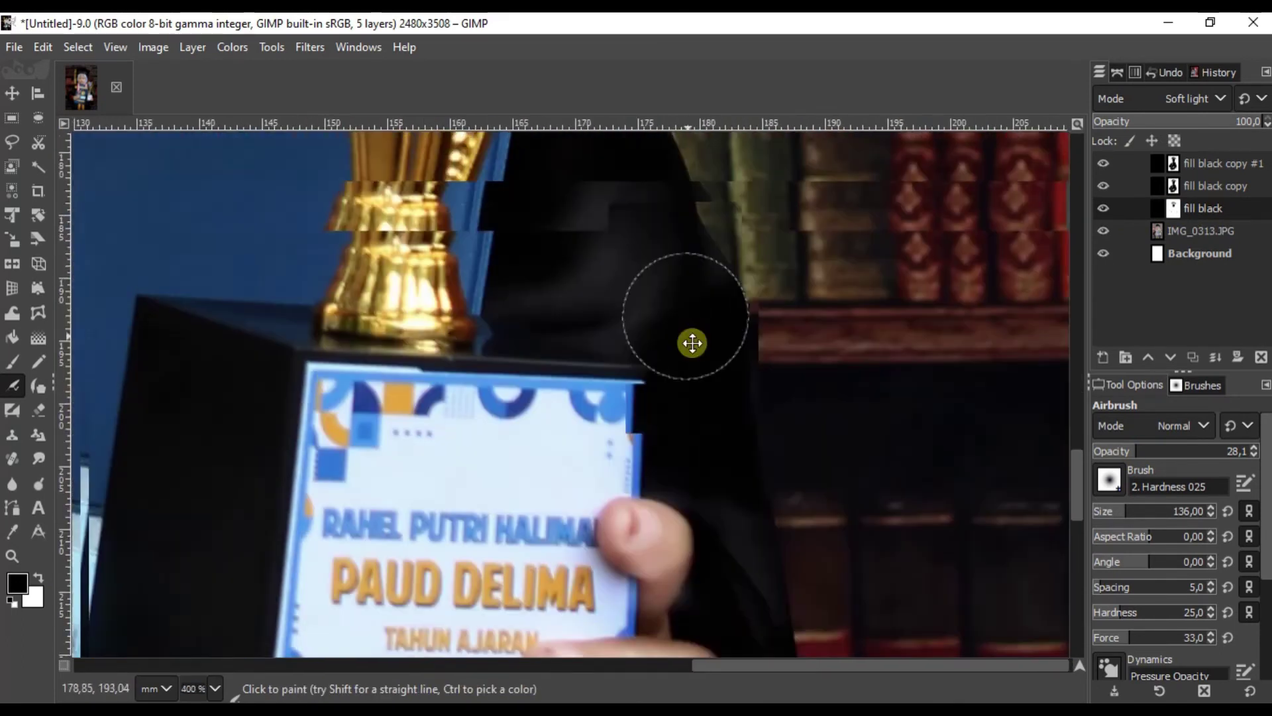
pyautogui.keyDown('ctrl'); pyautogui.scroll(-5, 647, 426); pyautogui.keyUp('ctrl')
pyautogui.keyDown('ctrl'); pyautogui.scroll(3, 295, 333); pyautogui.keyUp('ctrl')
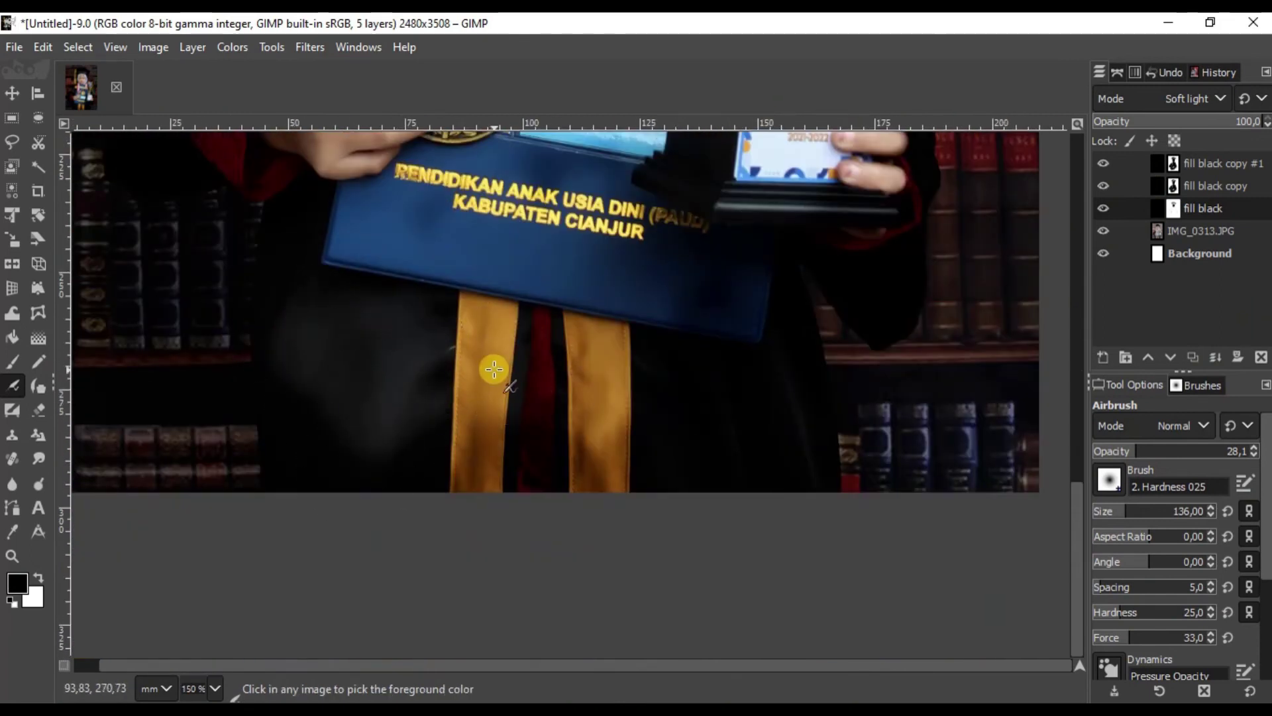
pyautogui.keyDown('ctrl'); pyautogui.scroll(2, 494, 369); pyautogui.keyUp('ctrl')
pyautogui.keyDown('ctrl'); pyautogui.scroll(-1, 582, 312); pyautogui.keyUp('ctrl')
pyautogui.keyDown('ctrl'); pyautogui.scroll(1, 543, 371); pyautogui.keyUp('ctrl')
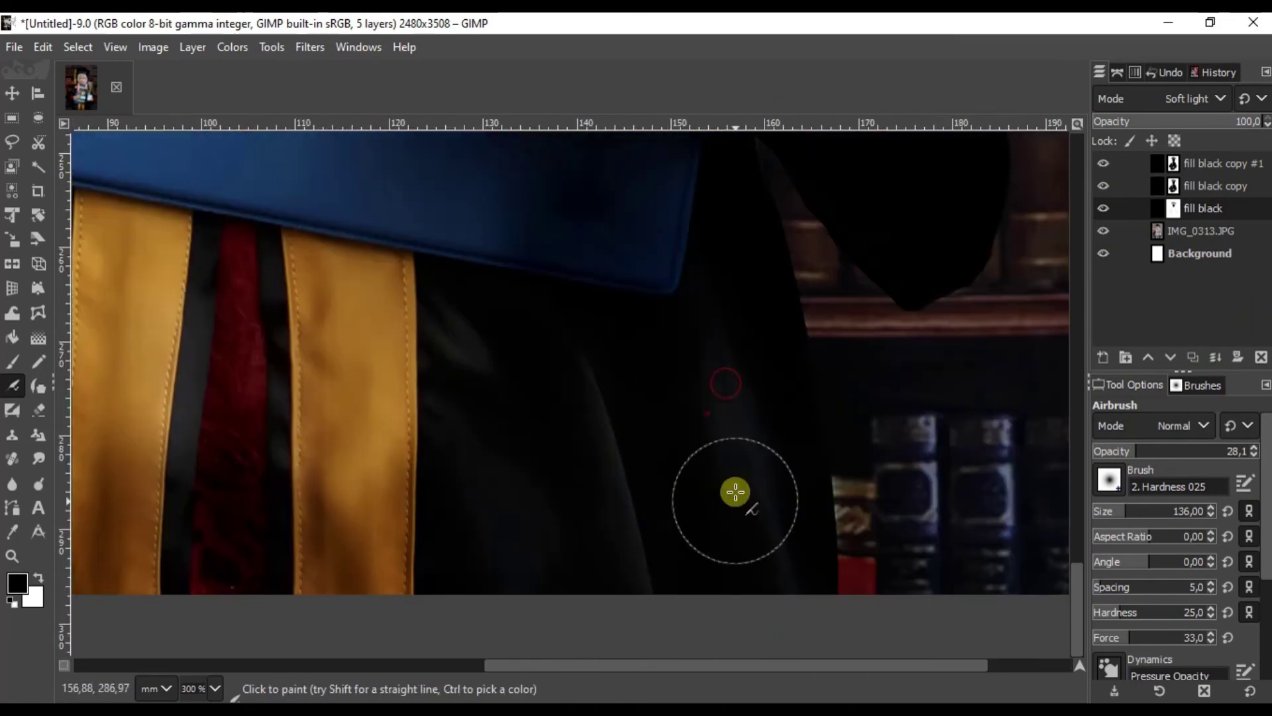
pyautogui.keyDown('ctrl'); pyautogui.scroll(-6, 735, 492); pyautogui.keyUp('ctrl')
pyautogui.keyDown('ctrl'); pyautogui.scroll(1, 861, 338); pyautogui.keyUp('ctrl')
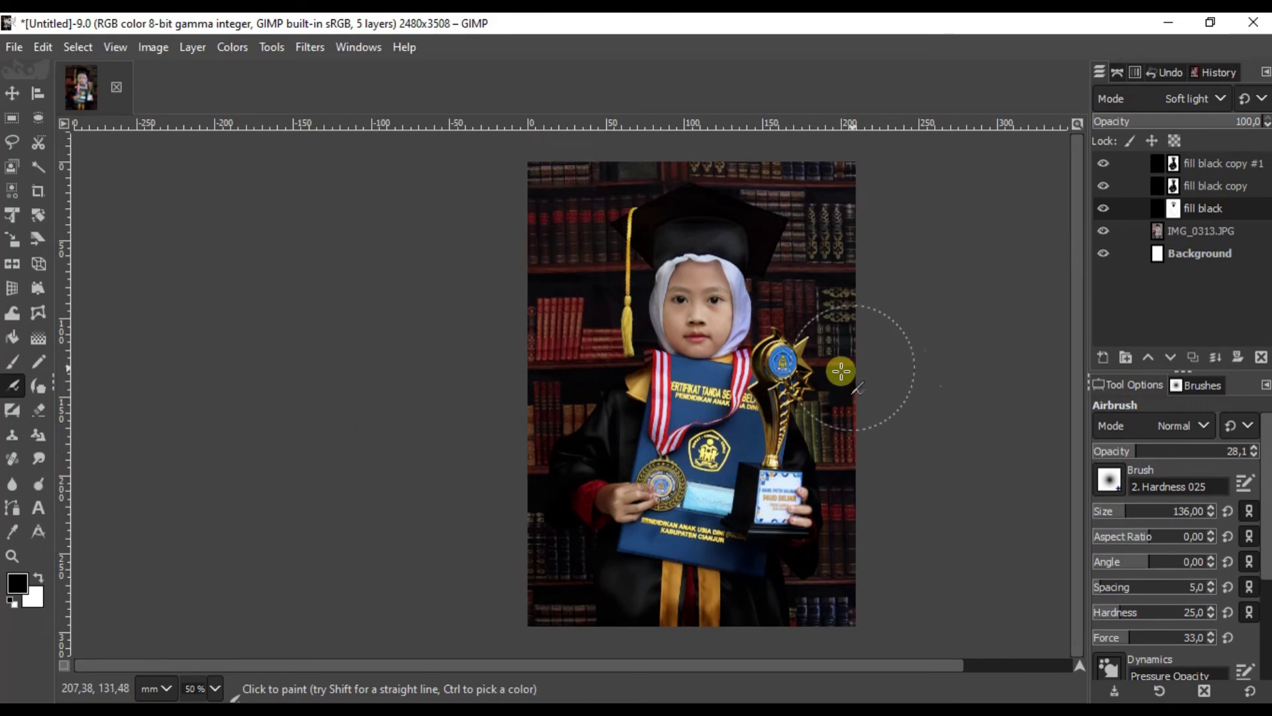
# Paint the fill black copy #1 mask with a regular brush over the gown and red cuff
pyautogui.click(1206, 166)
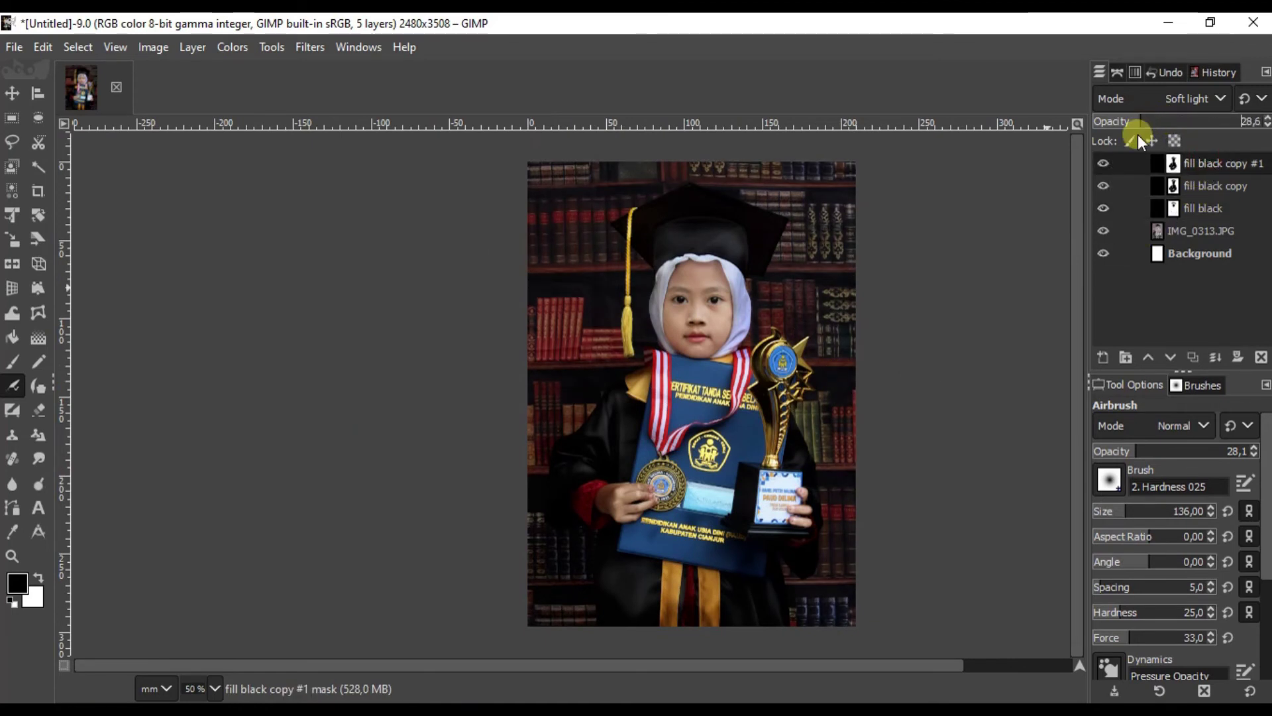
pyautogui.click(1175, 187)
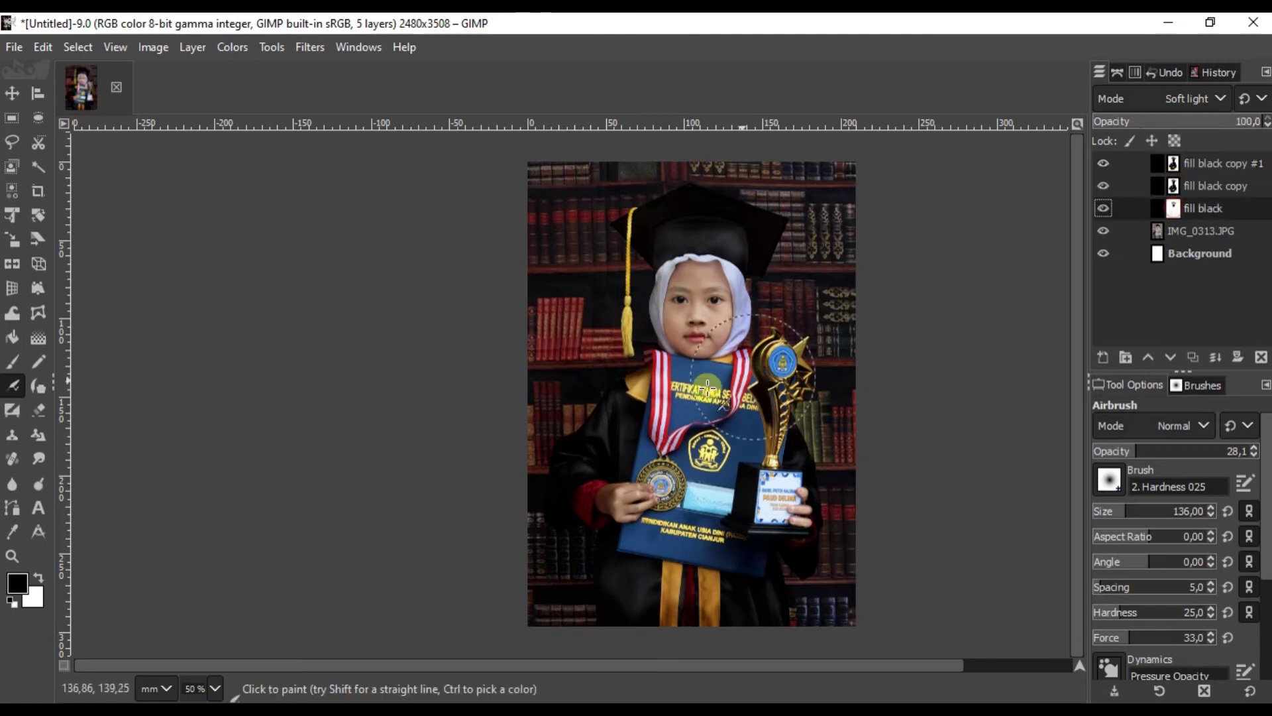
pyautogui.keyDown('ctrl'); pyautogui.scroll(2, 602, 512); pyautogui.keyUp('ctrl')
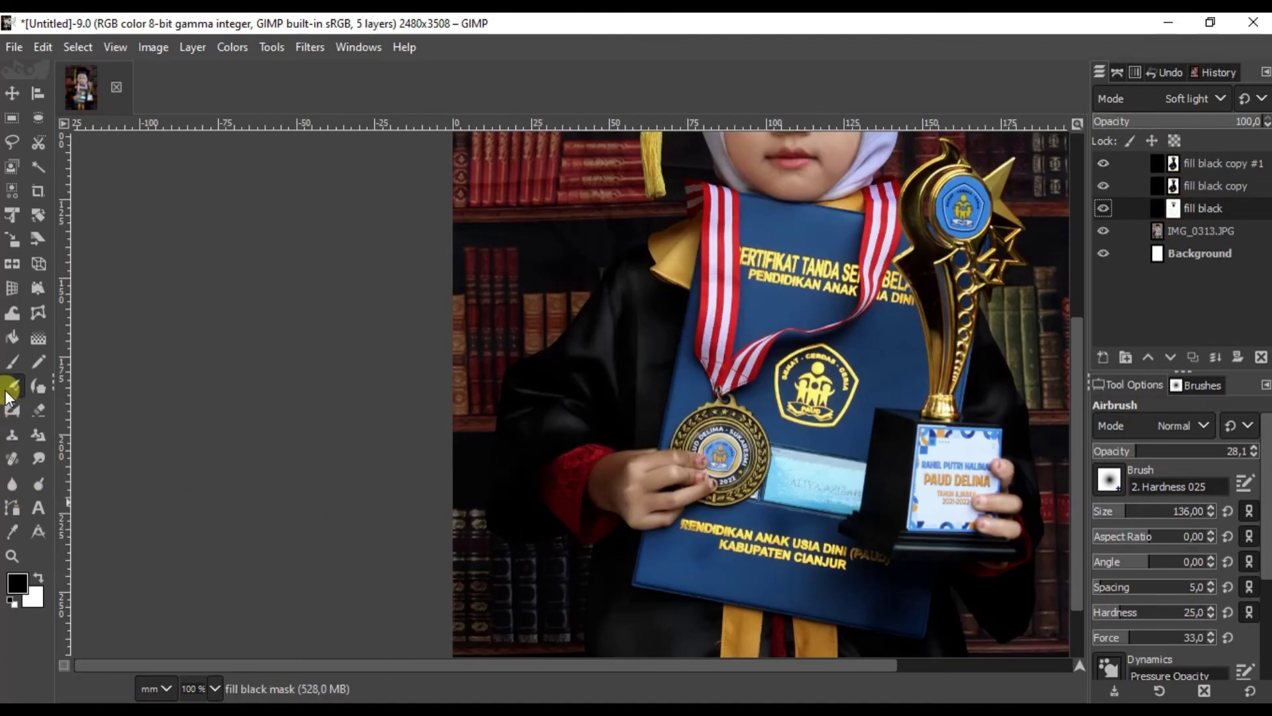
pyautogui.click(12, 361)
pyautogui.keyDown('ctrl'); pyautogui.scroll(2, 574, 457); pyautogui.keyUp('ctrl')
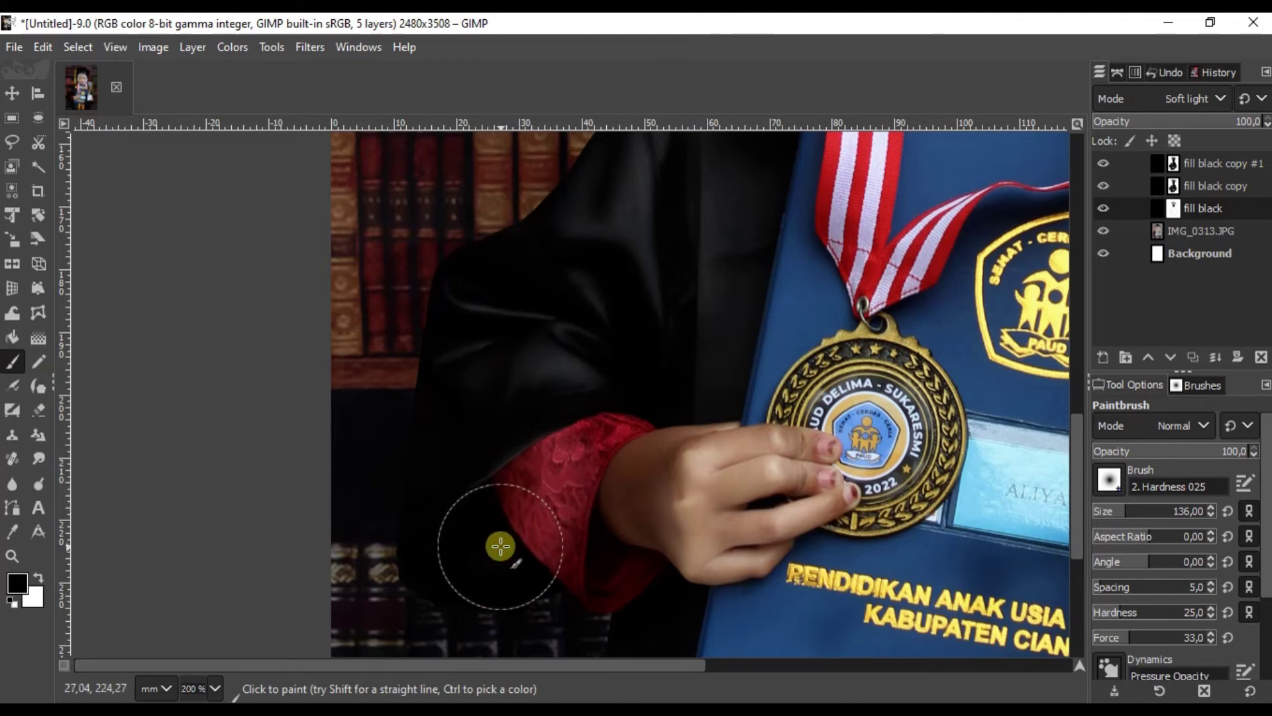
pyautogui.moveTo(450, 538); pyautogui.dragTo(499, 491)
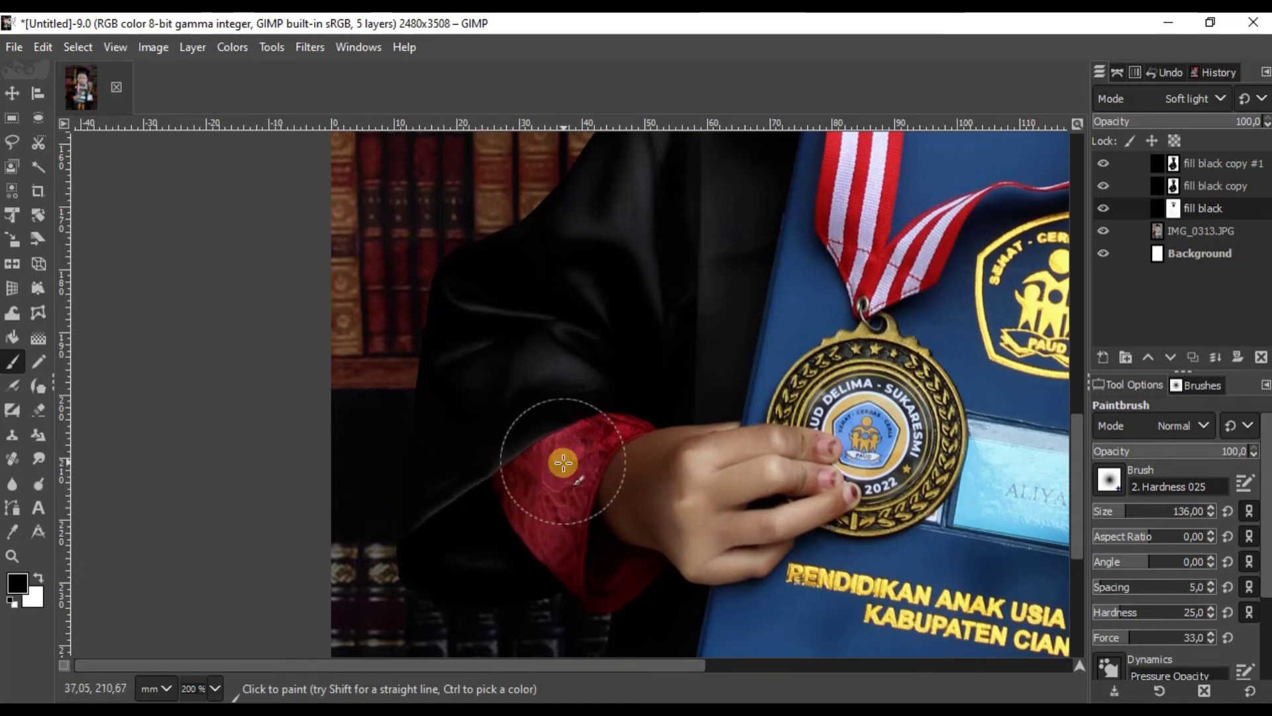
pyautogui.keyDown('ctrl'); pyautogui.scroll(2, 505, 552); pyautogui.keyUp('ctrl')
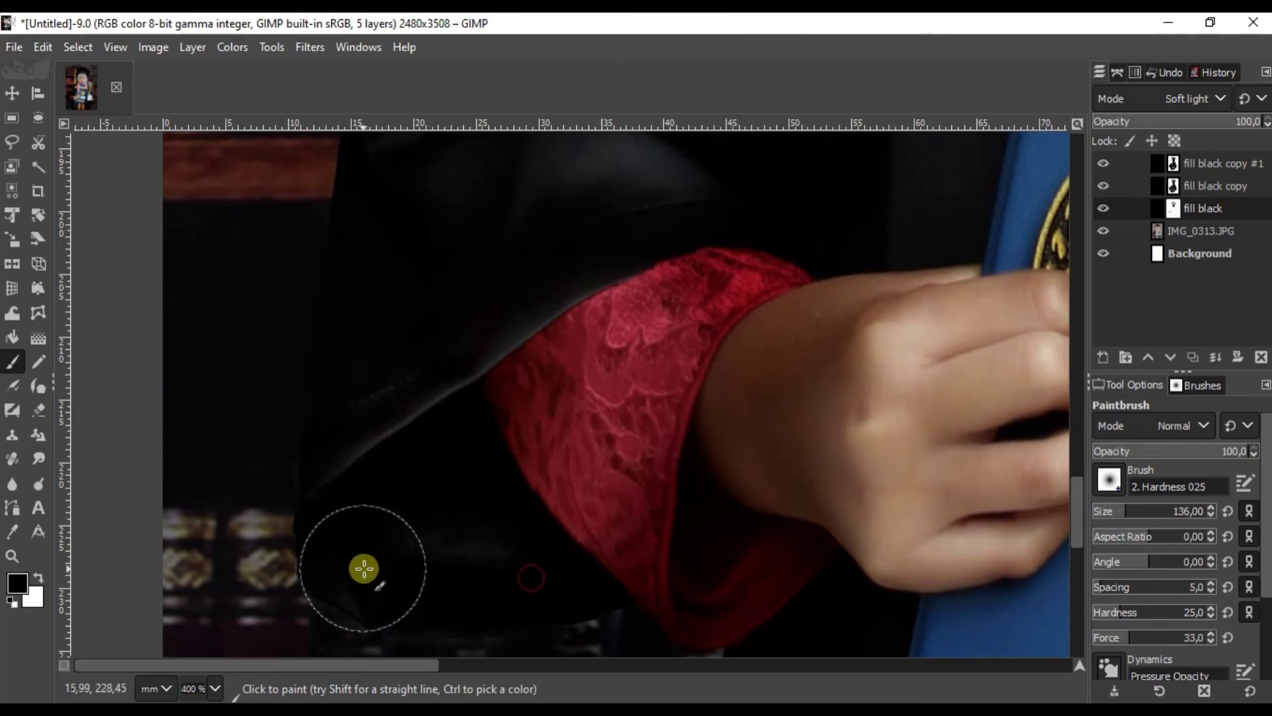
pyautogui.moveTo(356, 541); pyautogui.dragTo(382, 573)
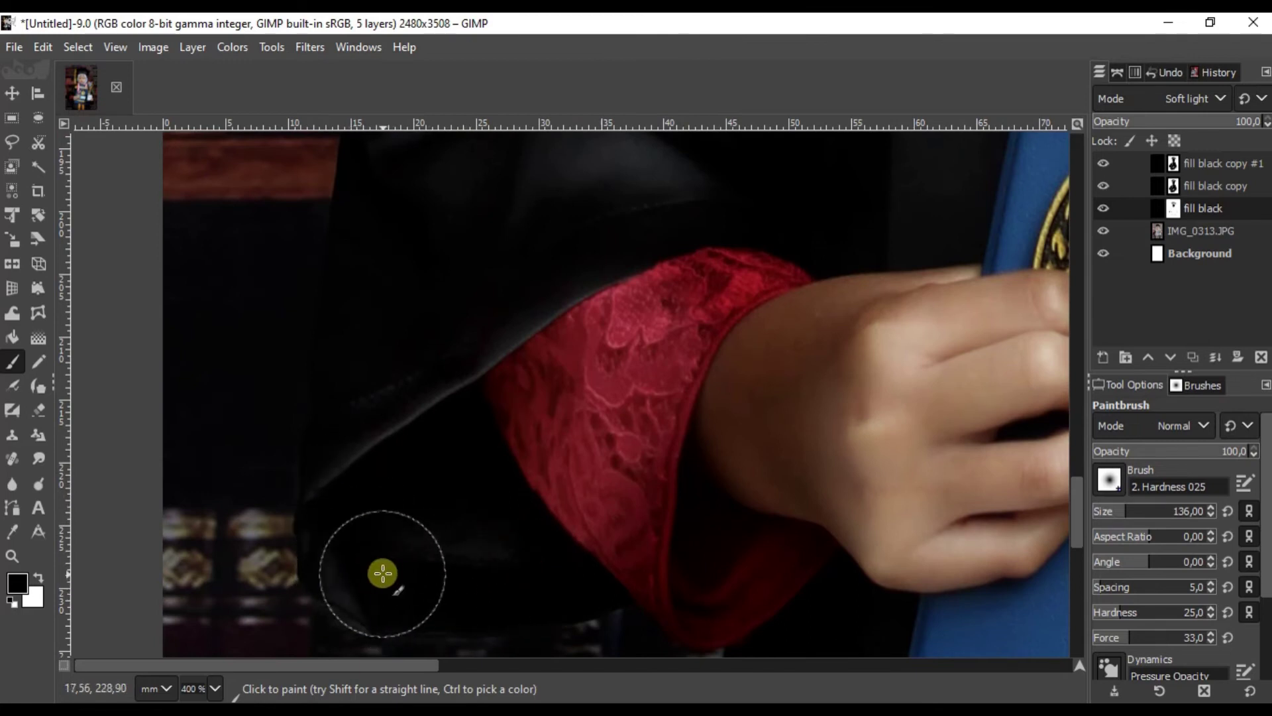
pyautogui.moveTo(512, 569)
pyautogui.mouseDown()
pyautogui.moveTo(603, 548)
pyautogui.moveTo(642, 432)
pyautogui.moveTo(650, 534)
pyautogui.moveTo(693, 286)
pyautogui.moveTo(746, 284)
pyautogui.moveTo(506, 355)
pyautogui.mouseUp()
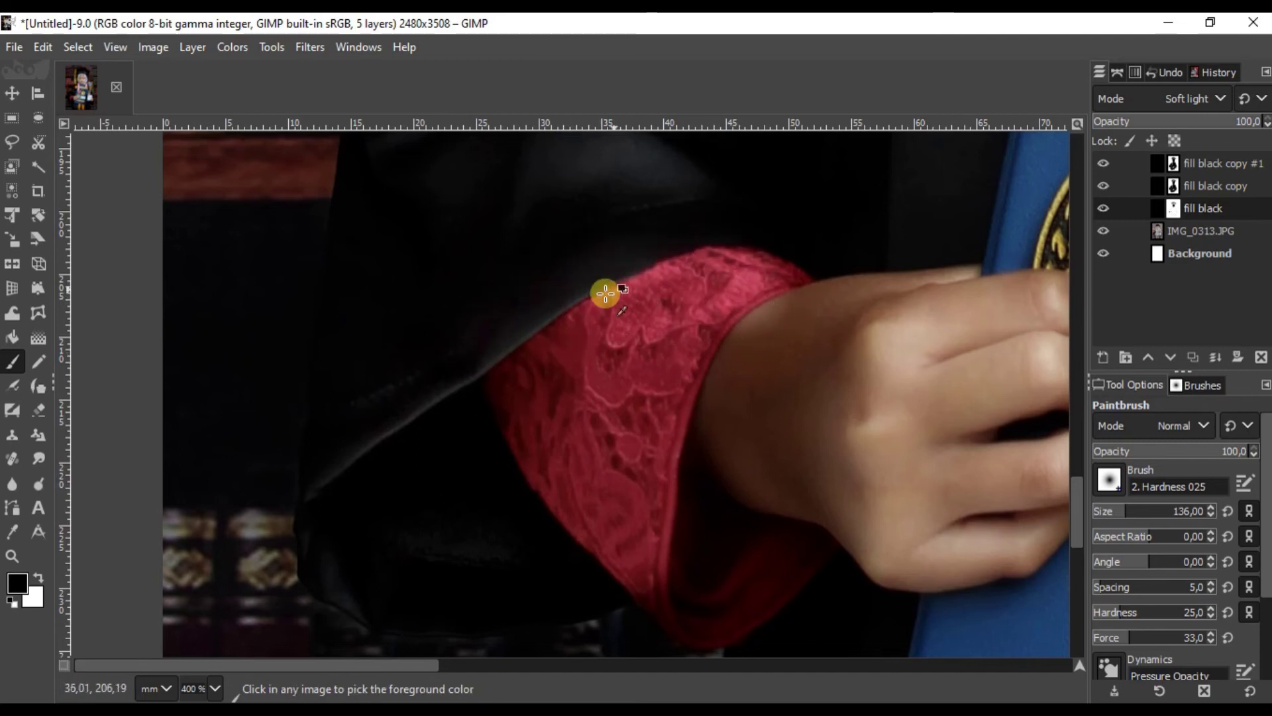
# Add a stroke beside the cuff and reduce fill black copy #1 opacity to 28,6
pyautogui.keyDown('ctrl'); pyautogui.scroll(-1, 623, 397); pyautogui.keyUp('ctrl')
pyautogui.keyDown('ctrl'); pyautogui.scroll(-1, 621, 406); pyautogui.keyUp('ctrl')
pyautogui.moveTo(540, 400)
pyautogui.mouseDown()
pyautogui.moveTo(511, 458)
pyautogui.moveTo(508, 364)
pyautogui.moveTo(540, 446)
pyautogui.mouseUp()
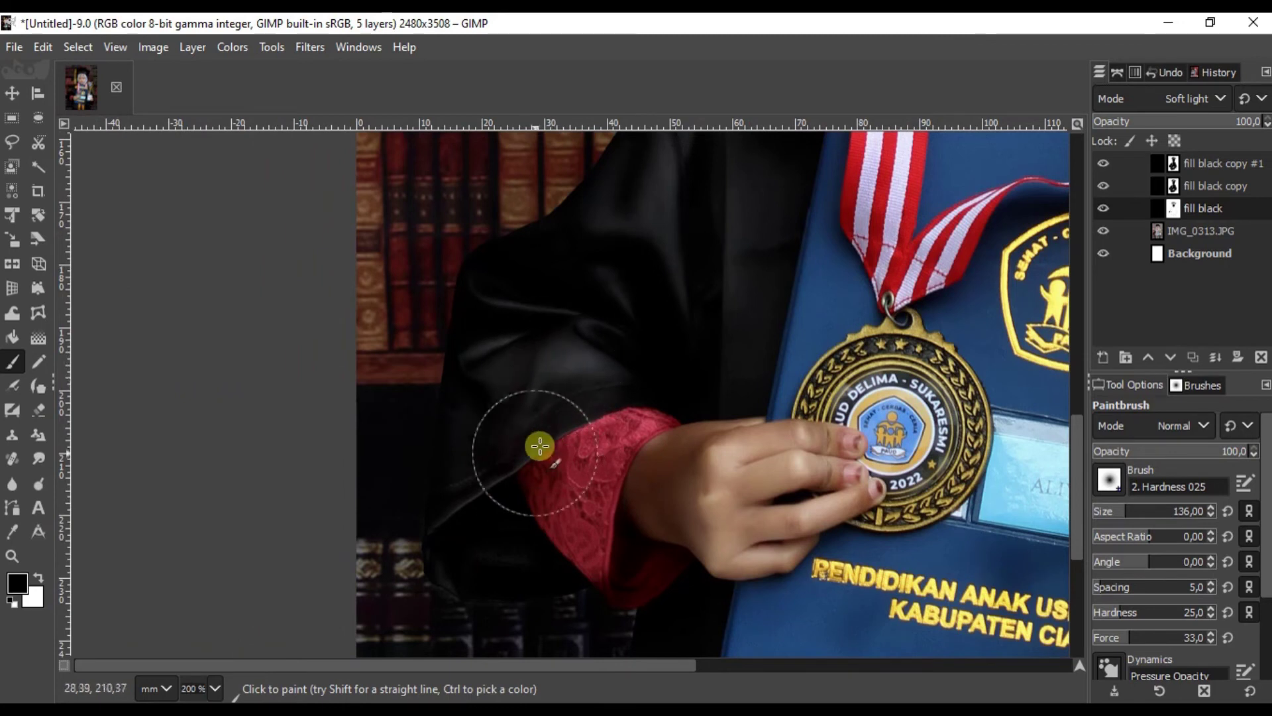
pyautogui.keyDown('ctrl'); pyautogui.scroll(-3, 563, 464); pyautogui.keyUp('ctrl')
pyautogui.keyDown('ctrl'); pyautogui.scroll(-2, 729, 365); pyautogui.keyUp('ctrl')
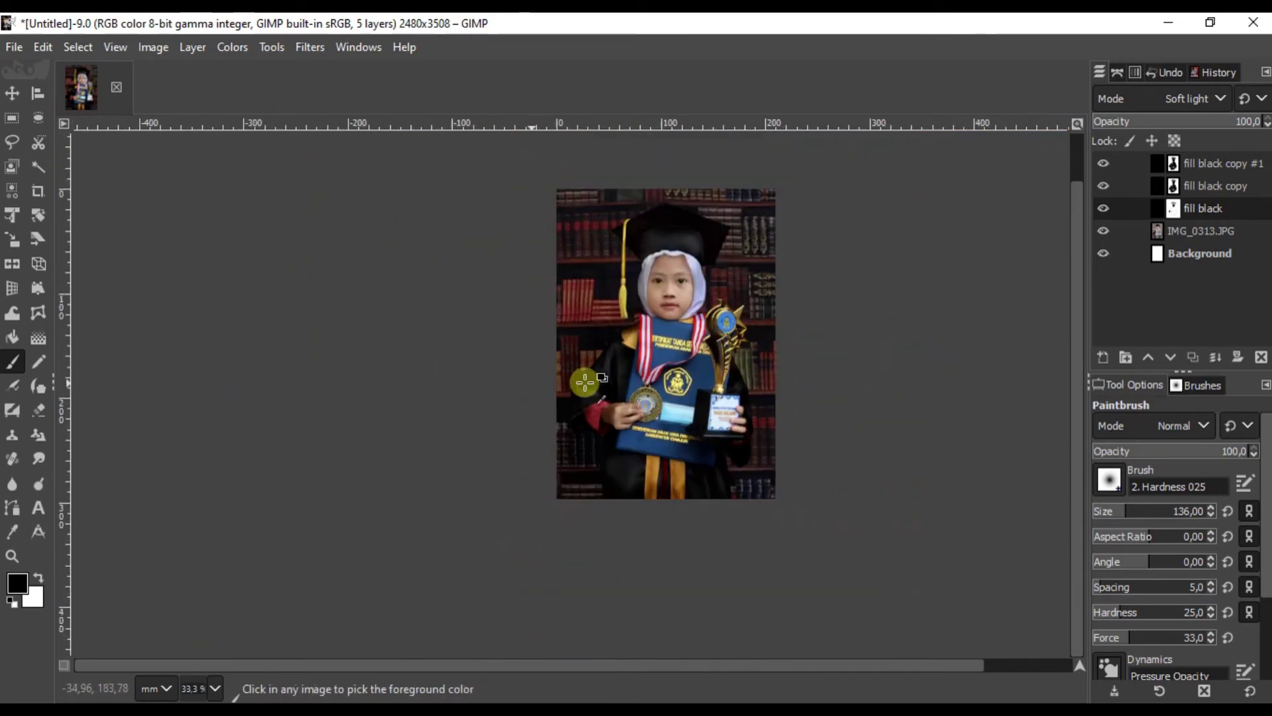
pyautogui.keyDown('ctrl'); pyautogui.scroll(1, 662, 345); pyautogui.keyUp('ctrl')
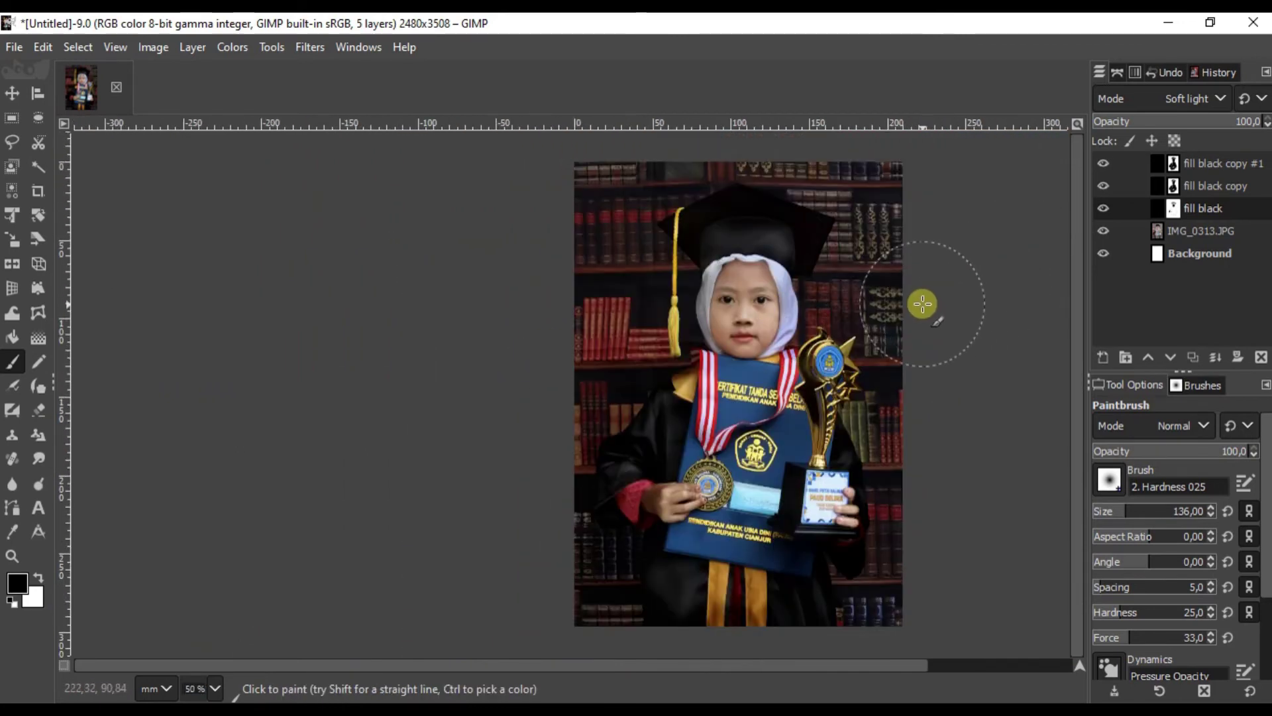
pyautogui.click(1232, 163)
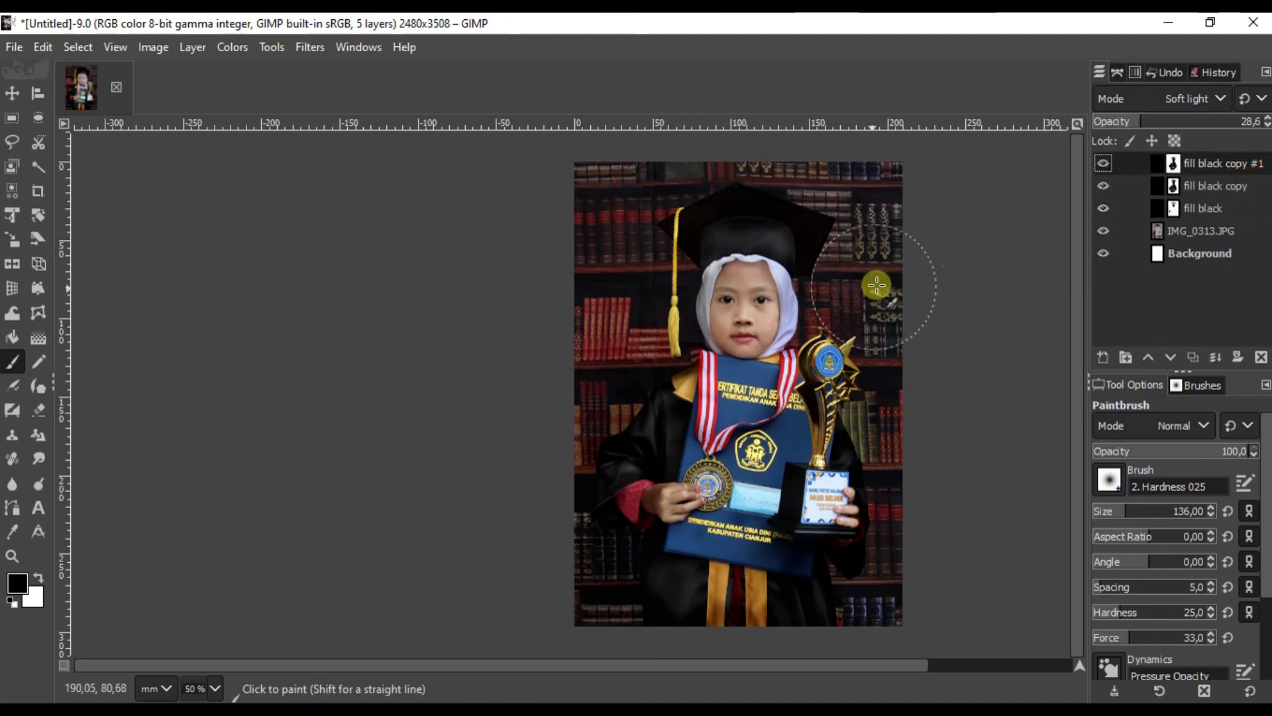
pyautogui.hscroll(-3, 795, 338)
pyautogui.scroll(-1, 795, 338)
pyautogui.scroll(1, 885, 314)
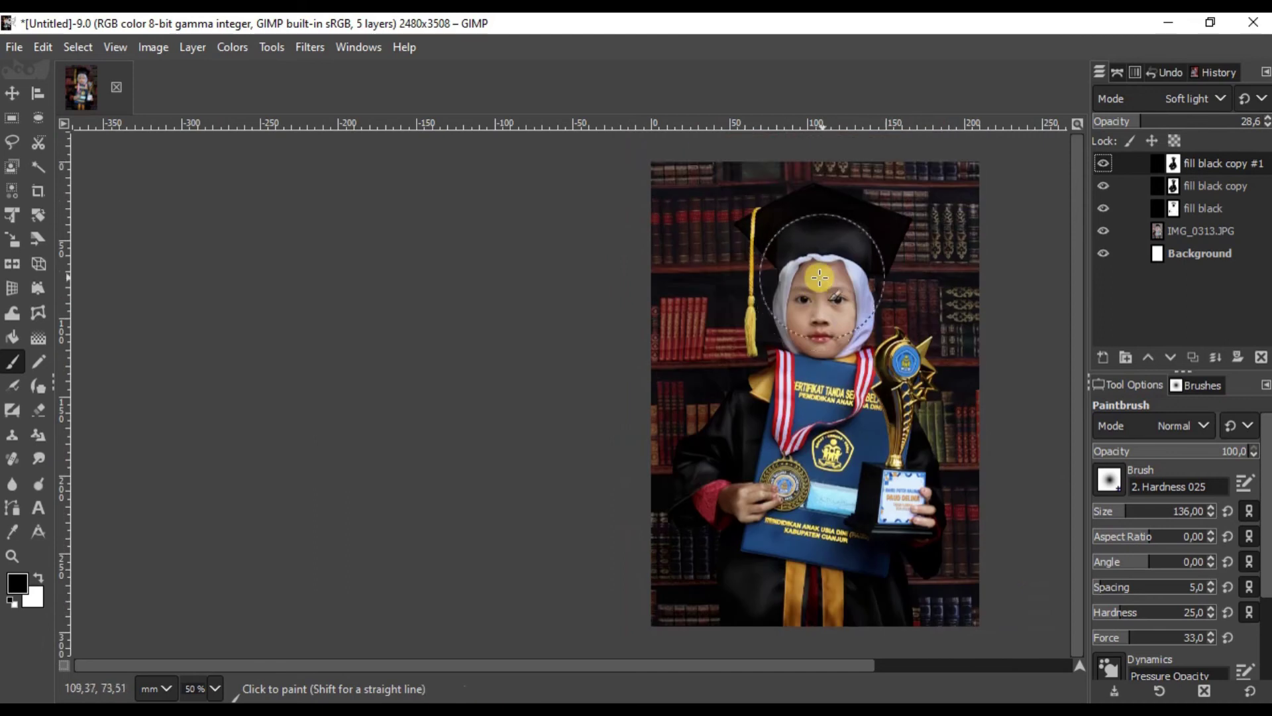
pyautogui.keyDown('ctrl'); pyautogui.scroll(4, 862, 298); pyautogui.keyUp('ctrl')
pyautogui.keyDown('ctrl'); pyautogui.scroll(-1, 834, 287); pyautogui.keyUp('ctrl')
pyautogui.keyDown('ctrl'); pyautogui.scroll(-1, 834, 287); pyautogui.keyUp('ctrl')
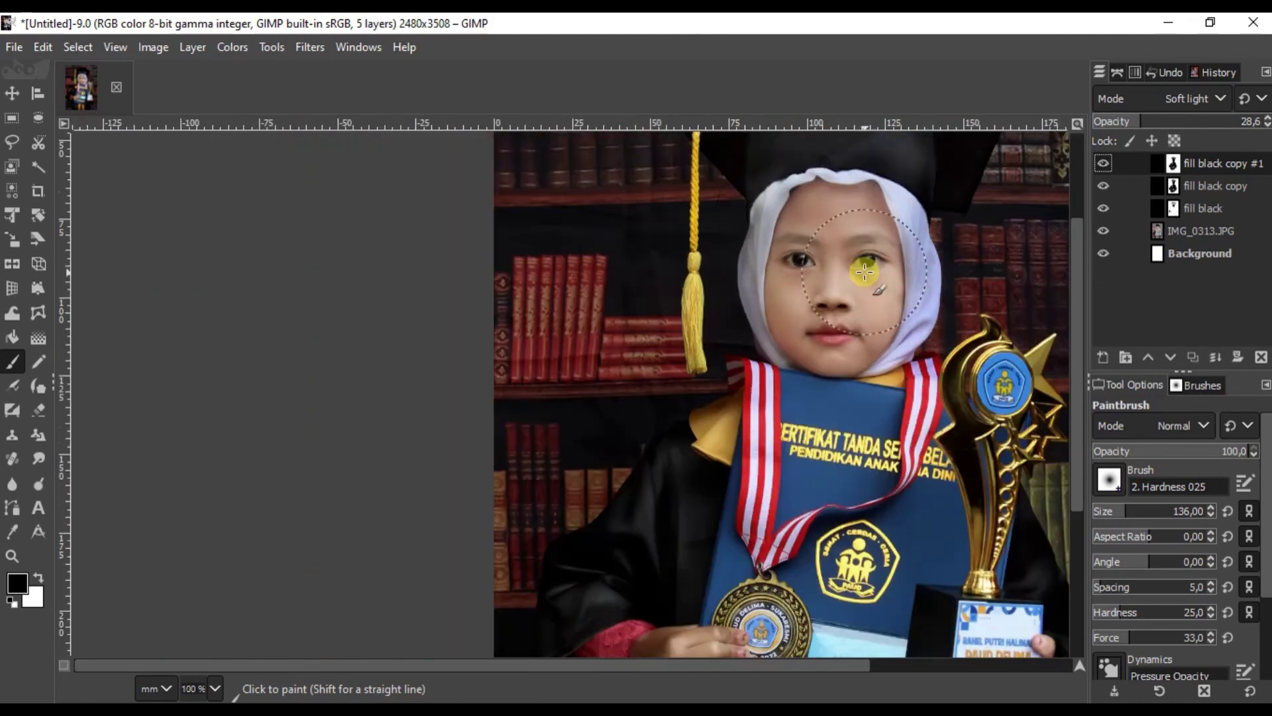
# Select the IMG_0313.JPG photo layer and undo the stray stroke on the eye
pyautogui.click(1202, 225)
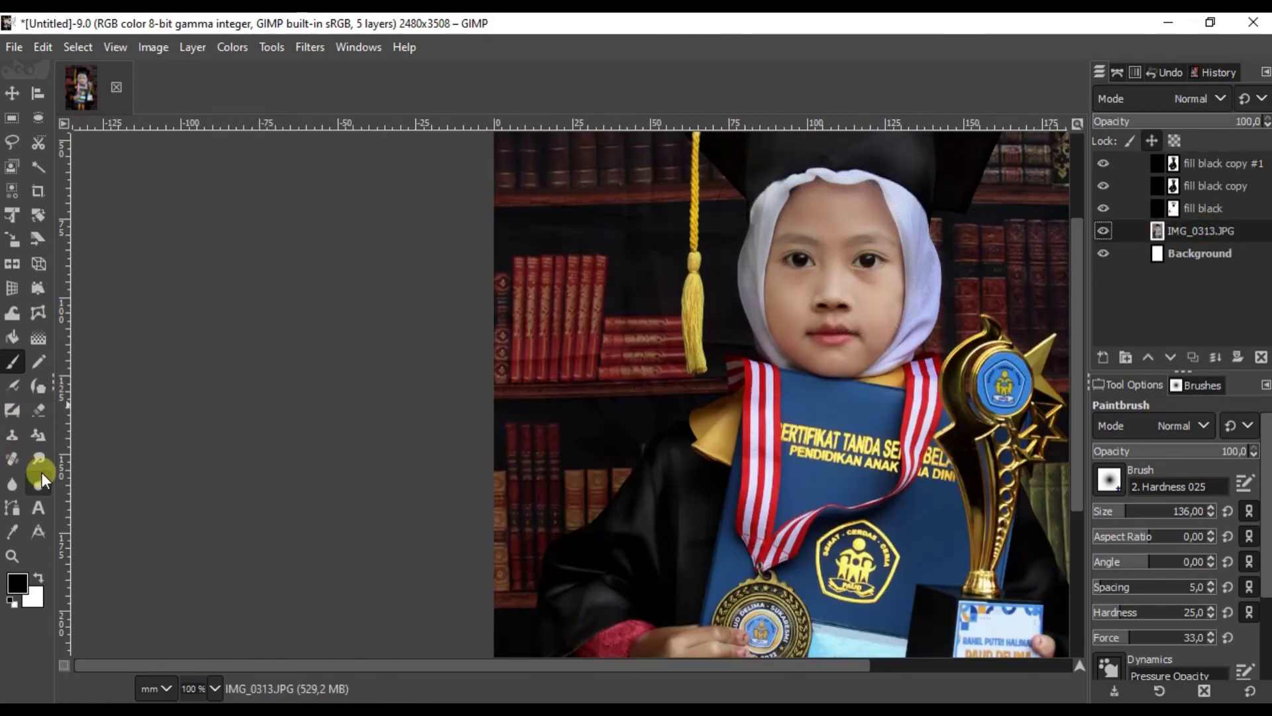
pyautogui.keyDown('ctrl'); pyautogui.scroll(3, 819, 285); pyautogui.keyUp('ctrl')
pyautogui.moveTo(803, 273); pyautogui.dragTo(805, 272)
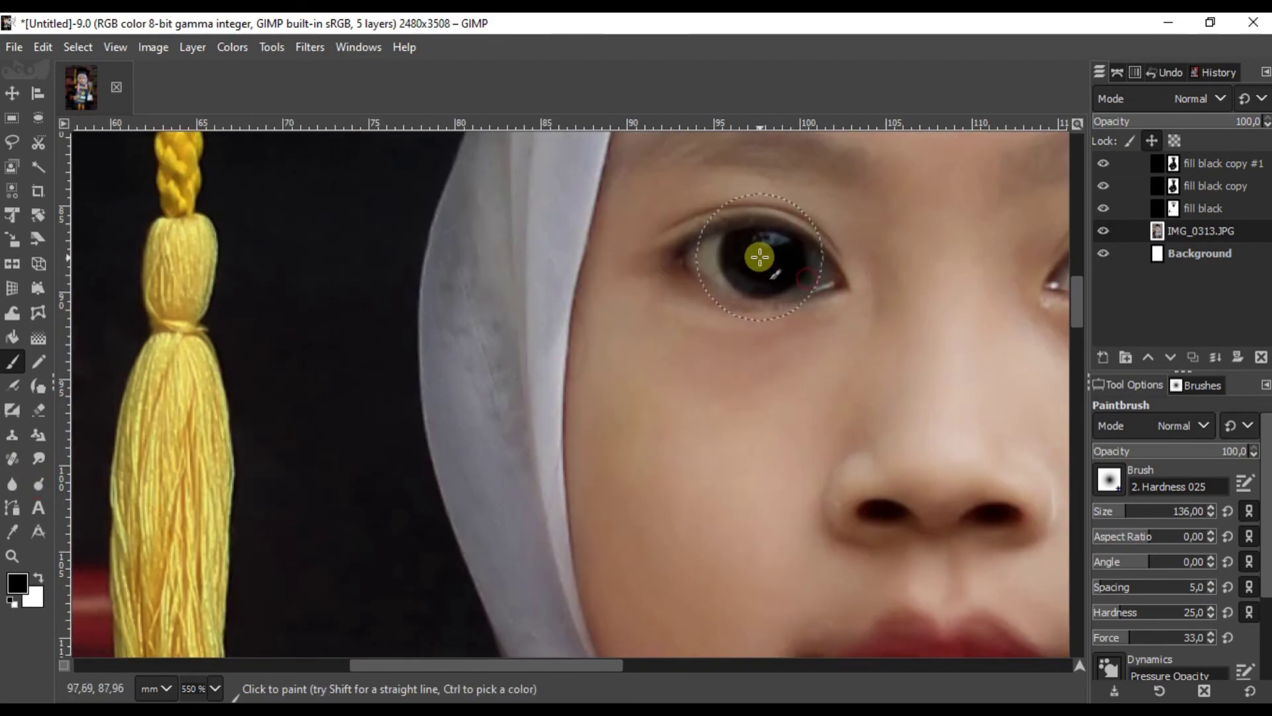
pyautogui.hotkey('ctrl', 'z')
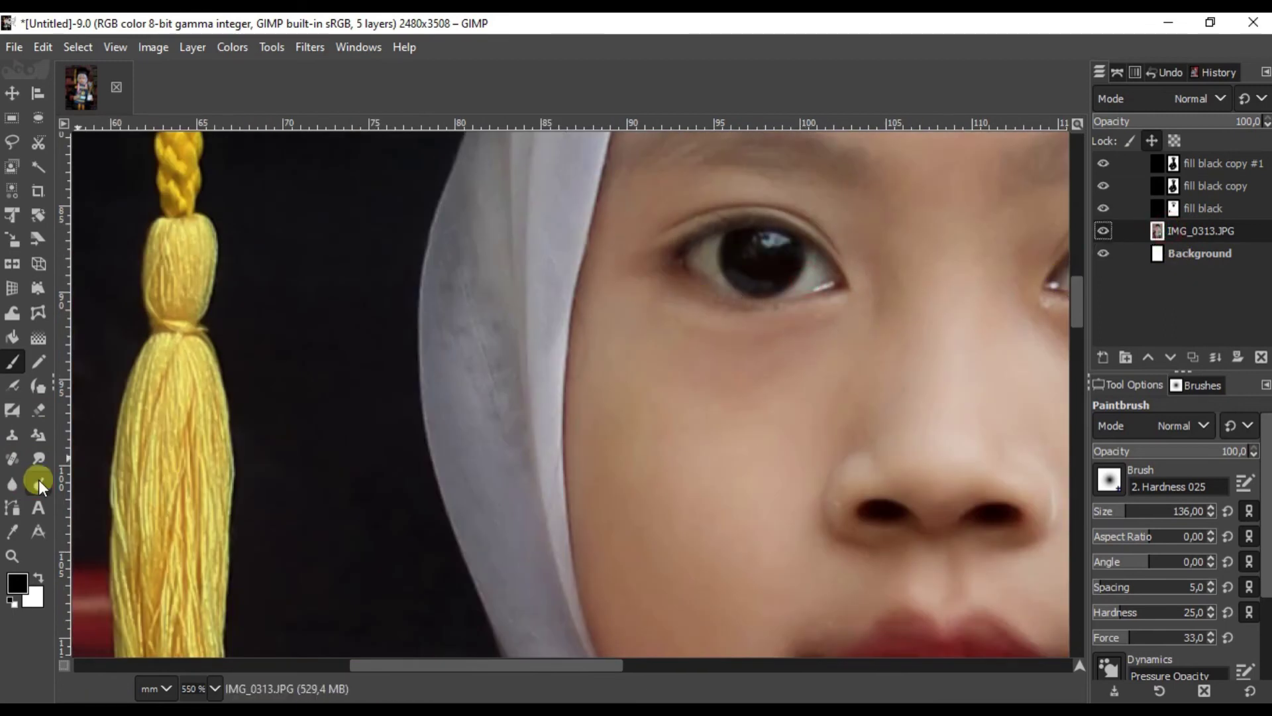
# Burn subtle shadows under the eyes, along the jaw and near the forehead with Dodge/Burn
pyautogui.click(39, 480)
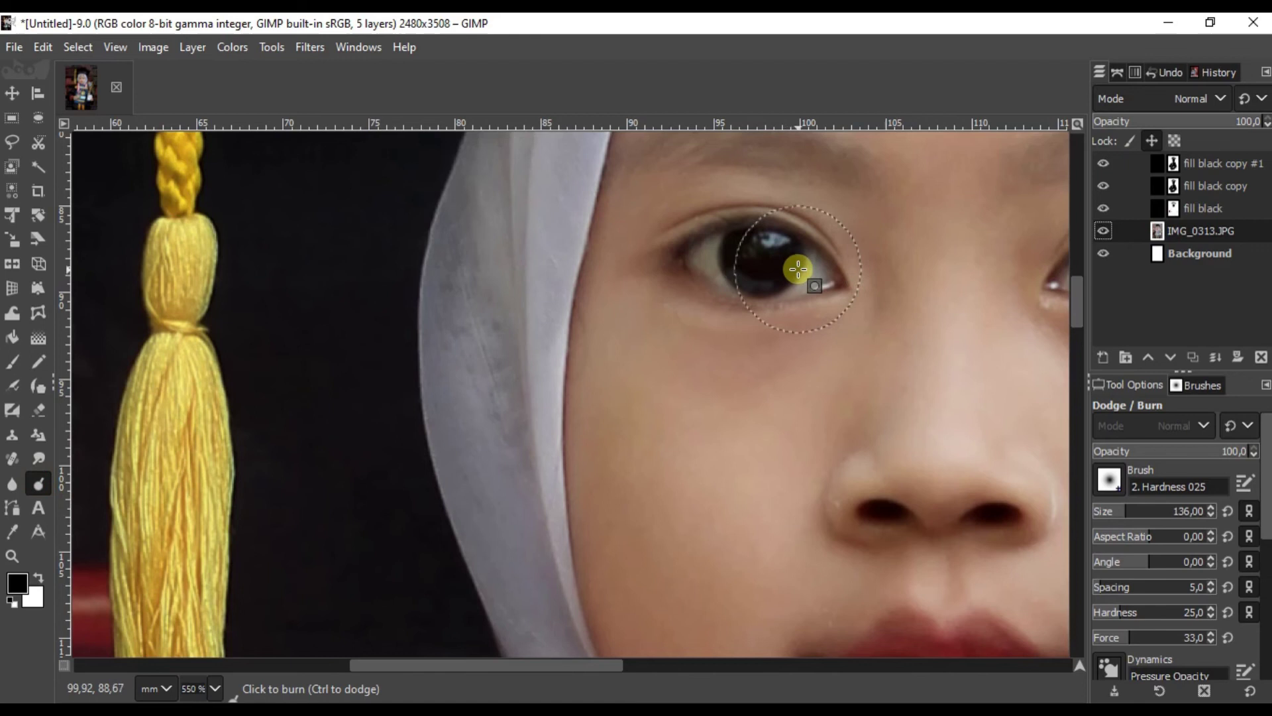
pyautogui.moveTo(717, 246); pyautogui.dragTo(663, 275)
pyautogui.hscroll(5, 723, 272)
pyautogui.moveTo(782, 265); pyautogui.dragTo(626, 313)
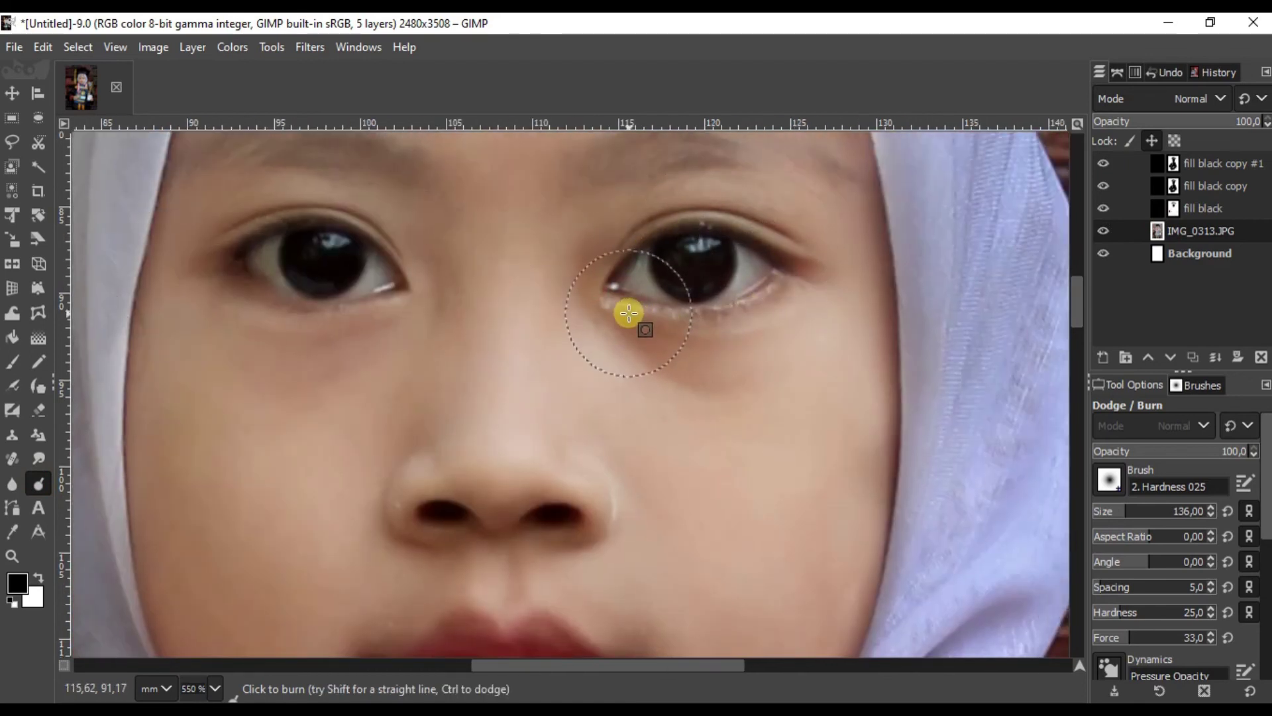
pyautogui.scroll(-2, 259, 326)
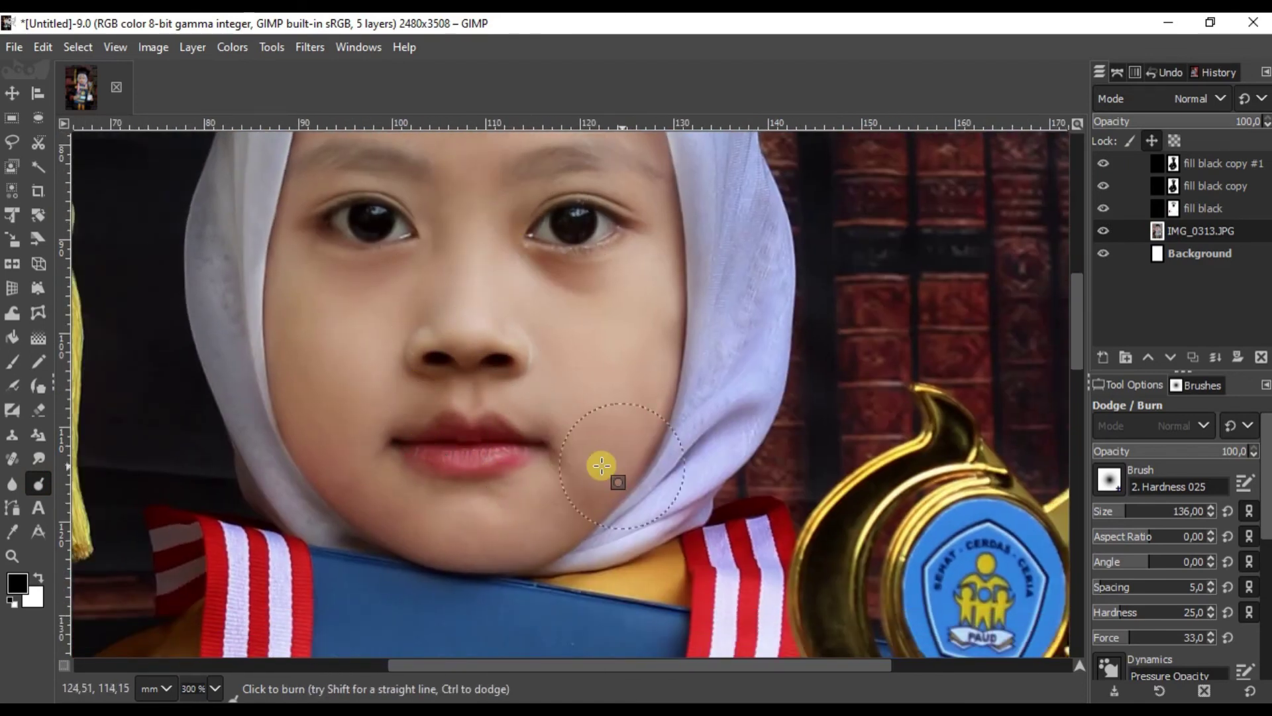
pyautogui.scroll(-1, 630, 324)
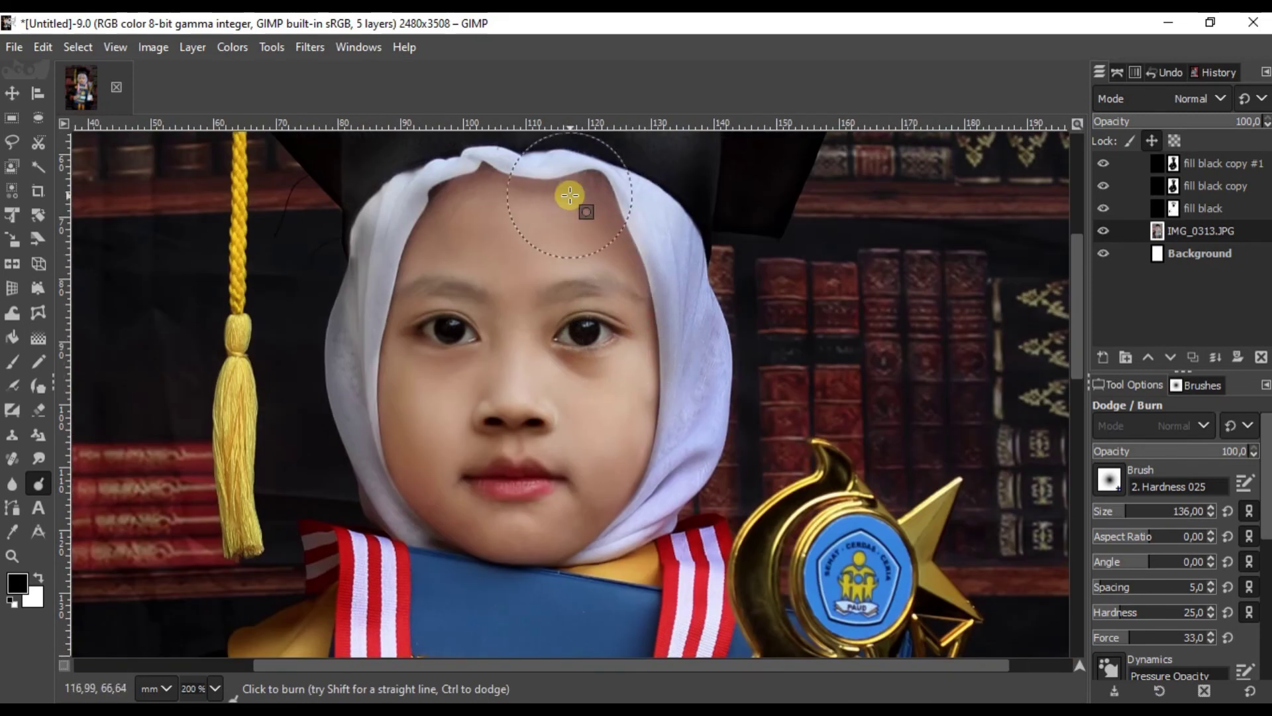
pyautogui.scroll(3, 617, 250)
pyautogui.scroll(-2, 618, 250)
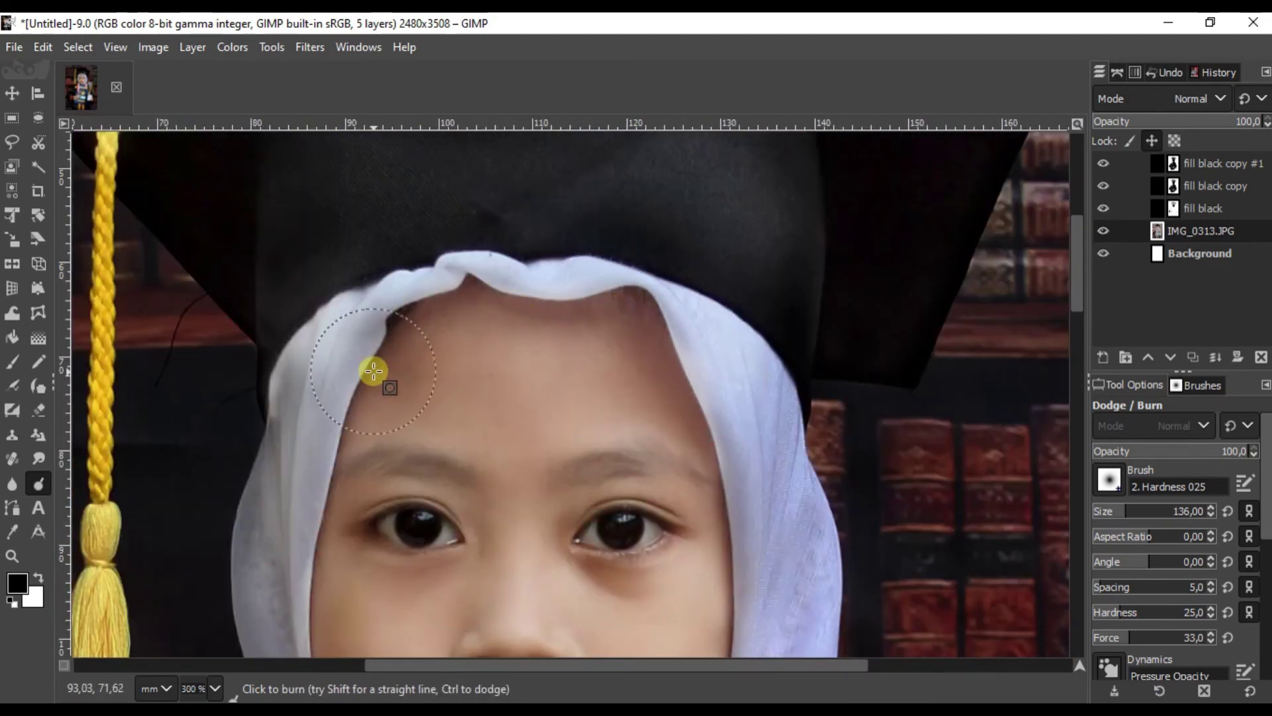
pyautogui.scroll(-4, 629, 278)
pyautogui.scroll(-1, 629, 279)
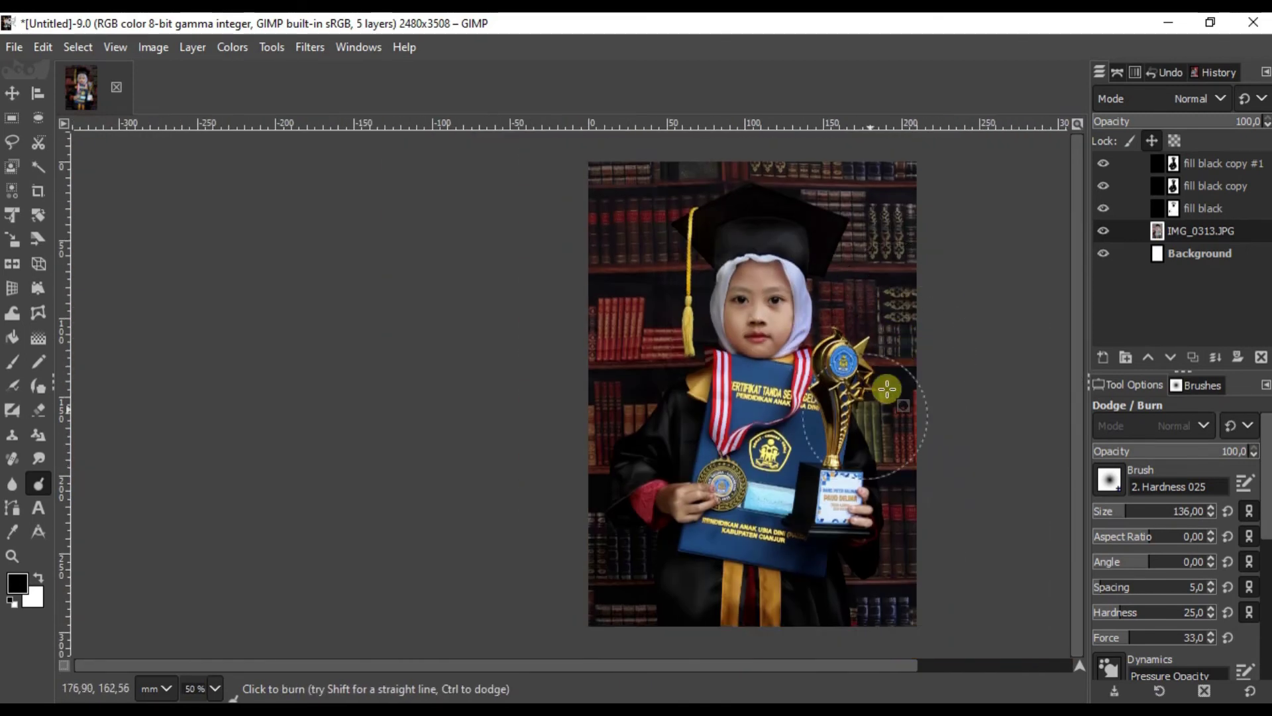
pyautogui.moveTo(656, 663); pyautogui.dragTo(725, 663)
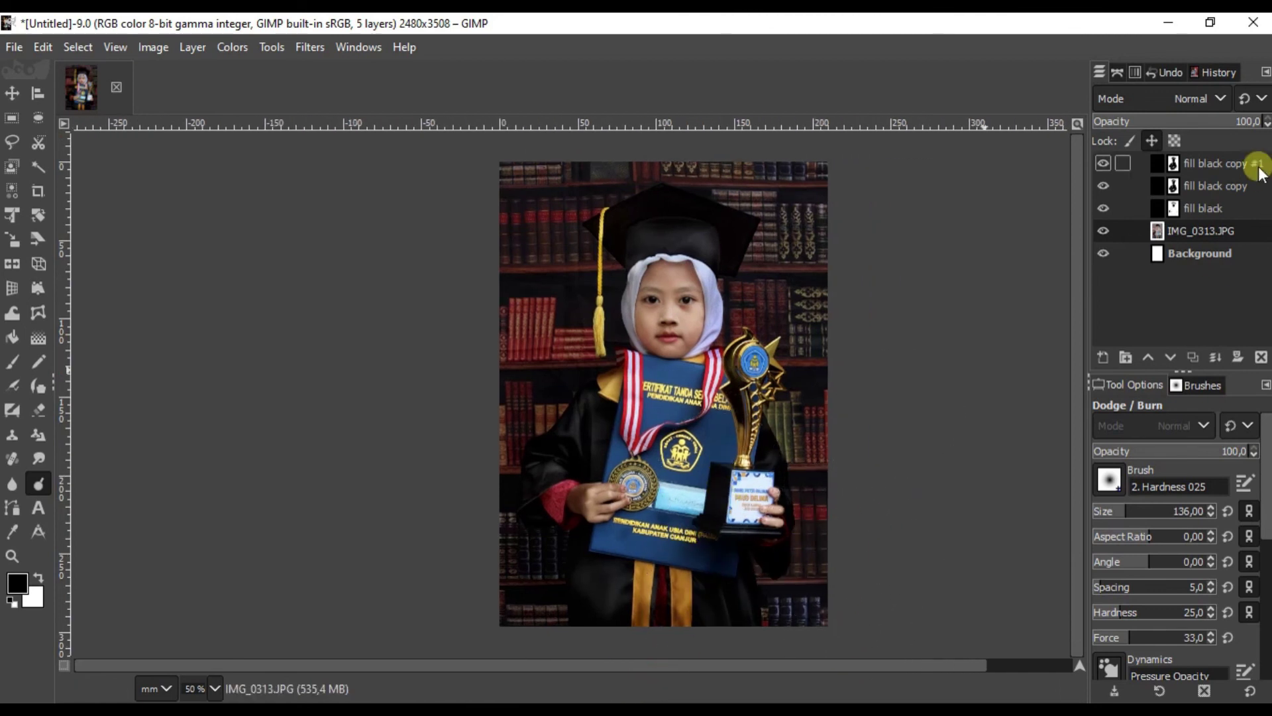
# Group IMG_0313.JPG and the three fill black layers into Layer Group, then duplicate it as Layer Group copy
pyautogui.click(1214, 164)
pyautogui.click(1125, 357)
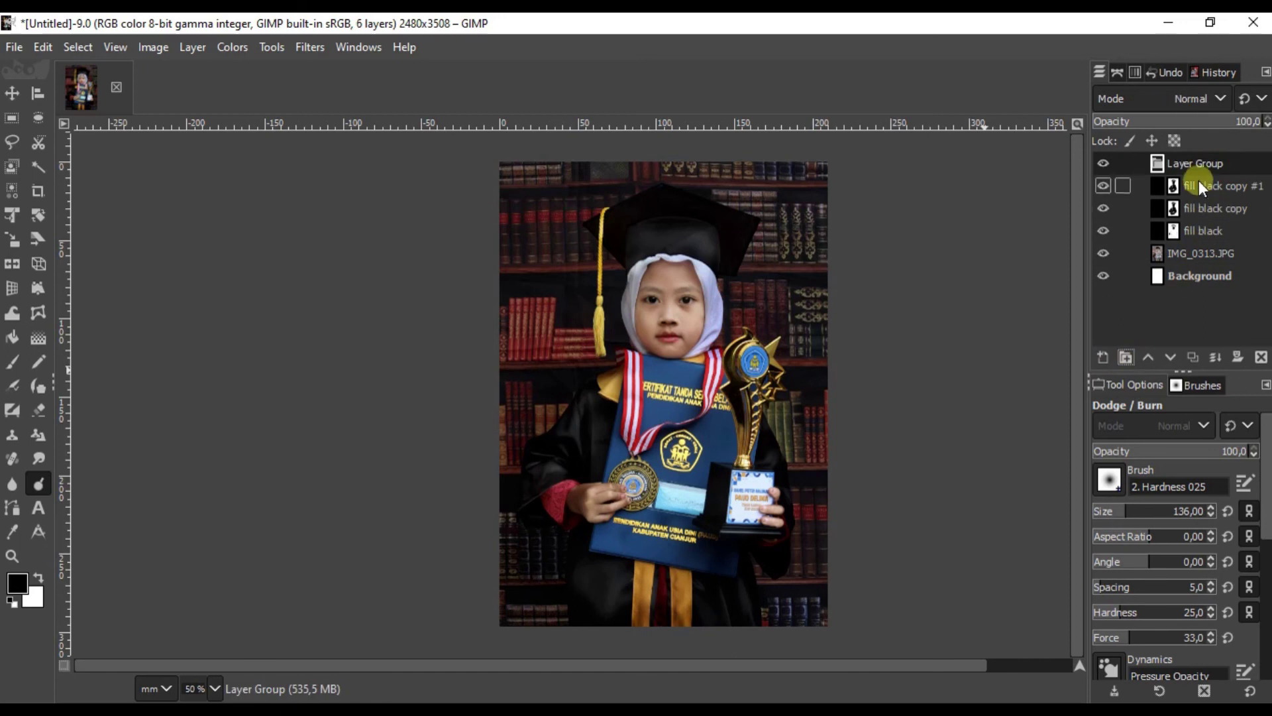
pyautogui.moveTo(1199, 186); pyautogui.dragTo(1202, 166)
pyautogui.moveTo(1219, 208)
pyautogui.mouseDown()
pyautogui.moveTo(1219, 193)
pyautogui.moveTo(1219, 248)
pyautogui.moveTo(1221, 238)
pyautogui.mouseUp()
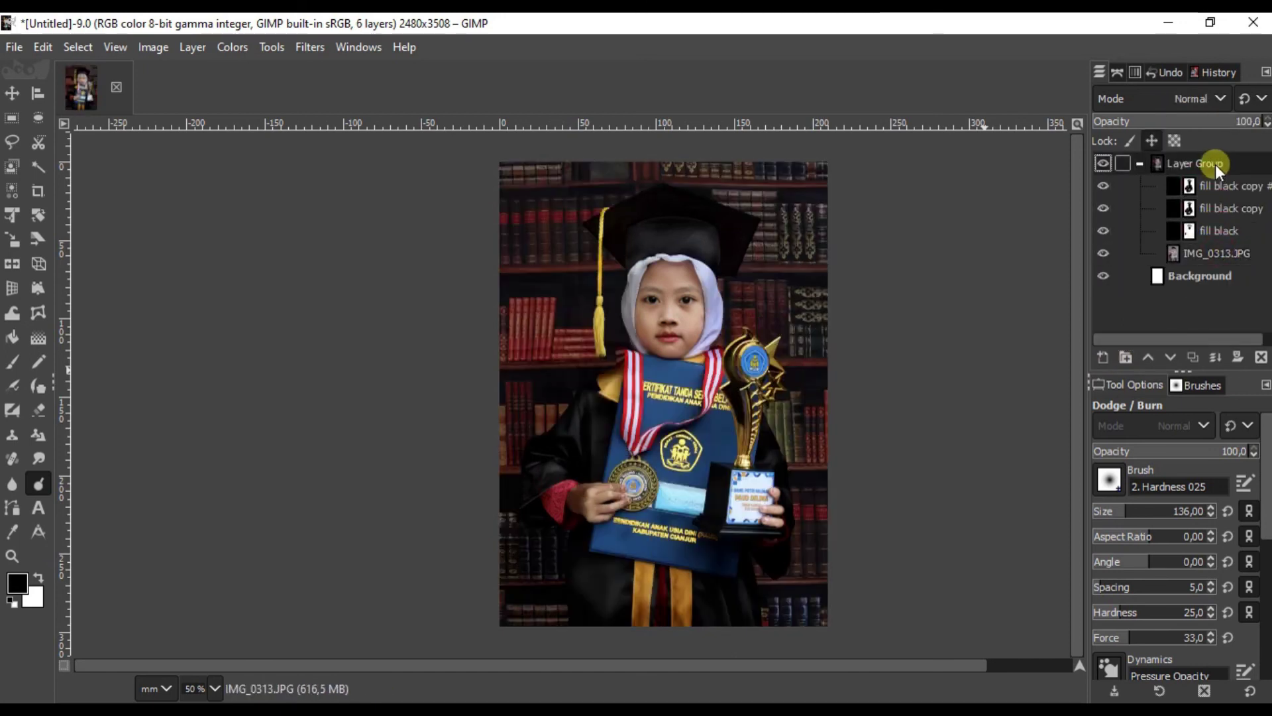
pyautogui.rightClick(1188, 167)
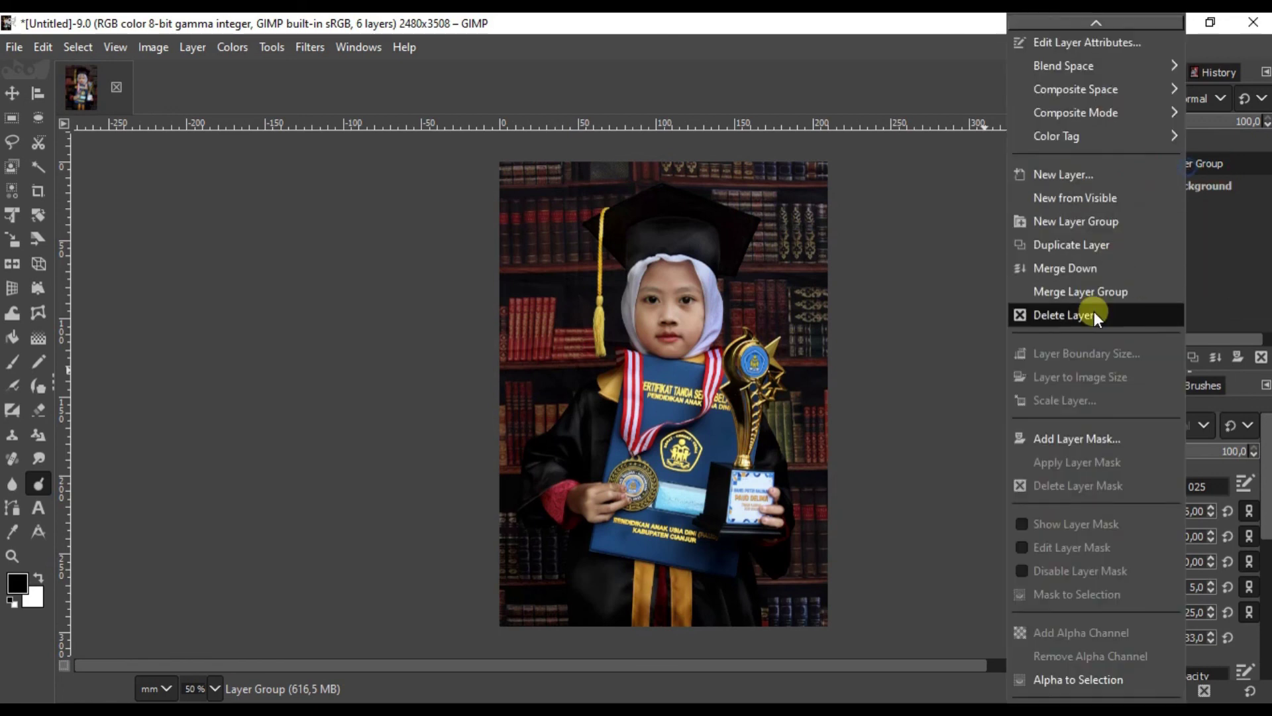
pyautogui.click(1083, 251)
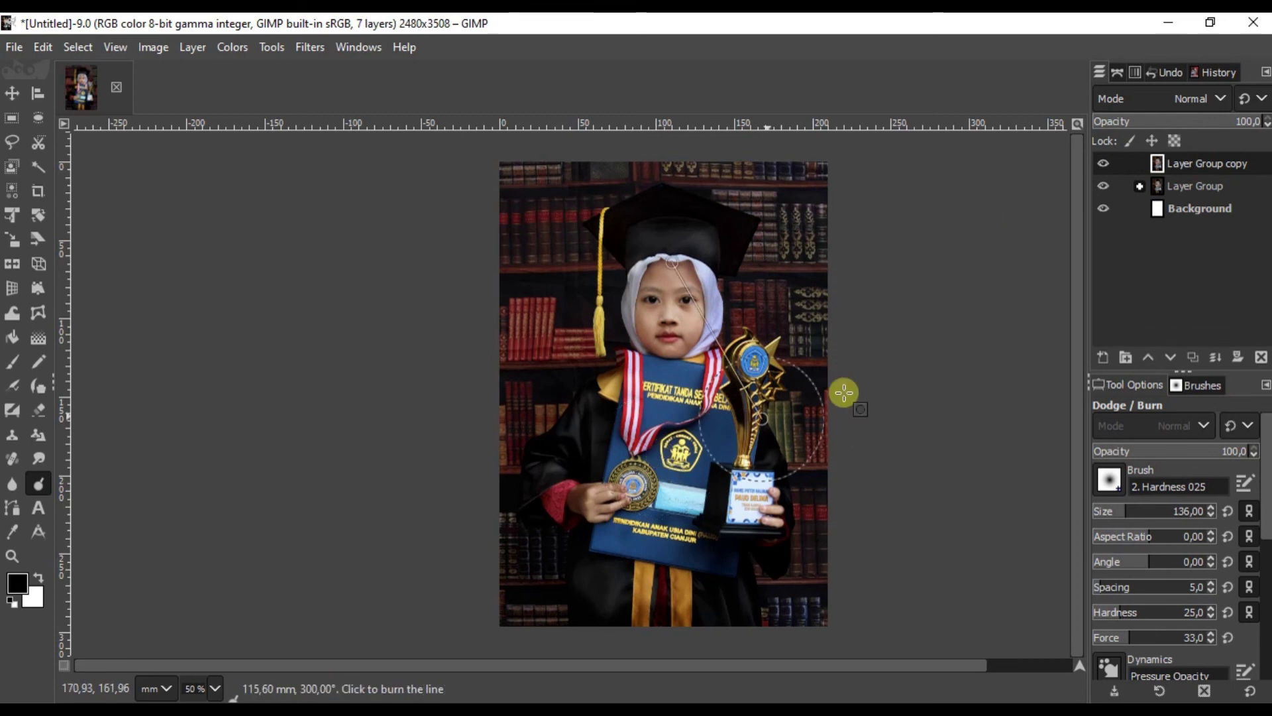
# Toggle Layer Group copy's visibility to compare before/after, leaving it hidden
pyautogui.click(1140, 186)
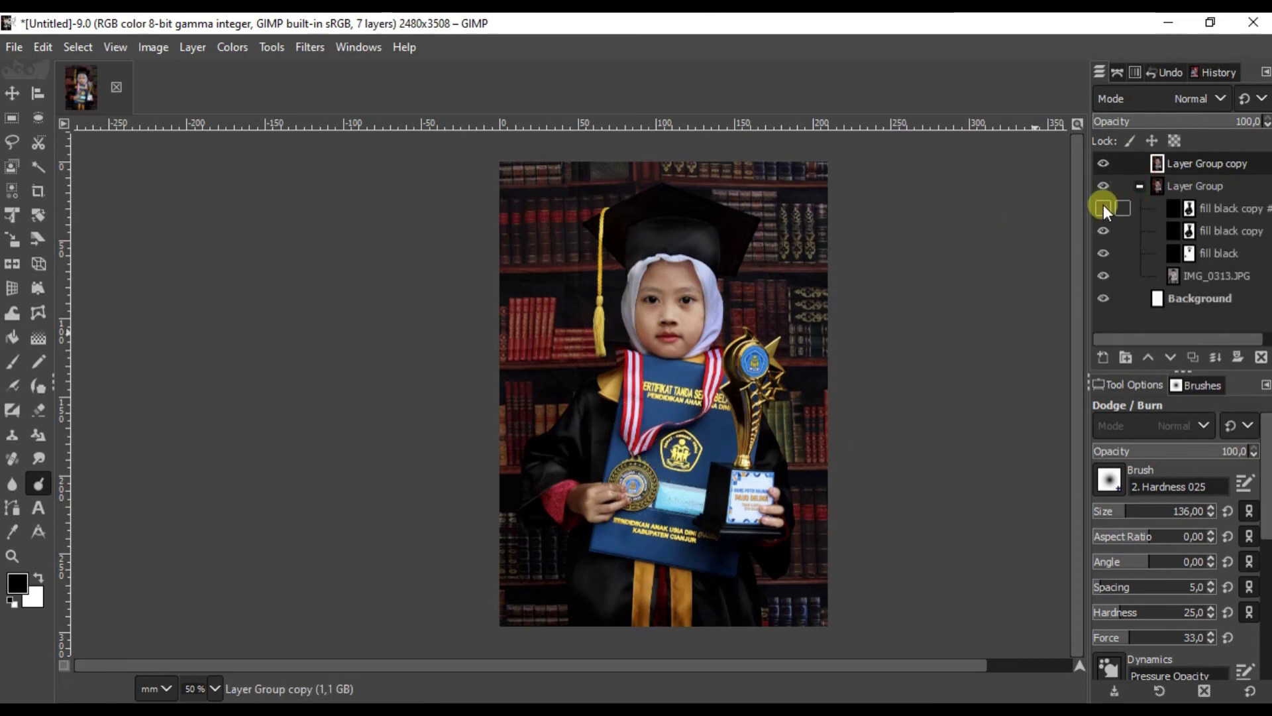
pyautogui.click(1139, 187)
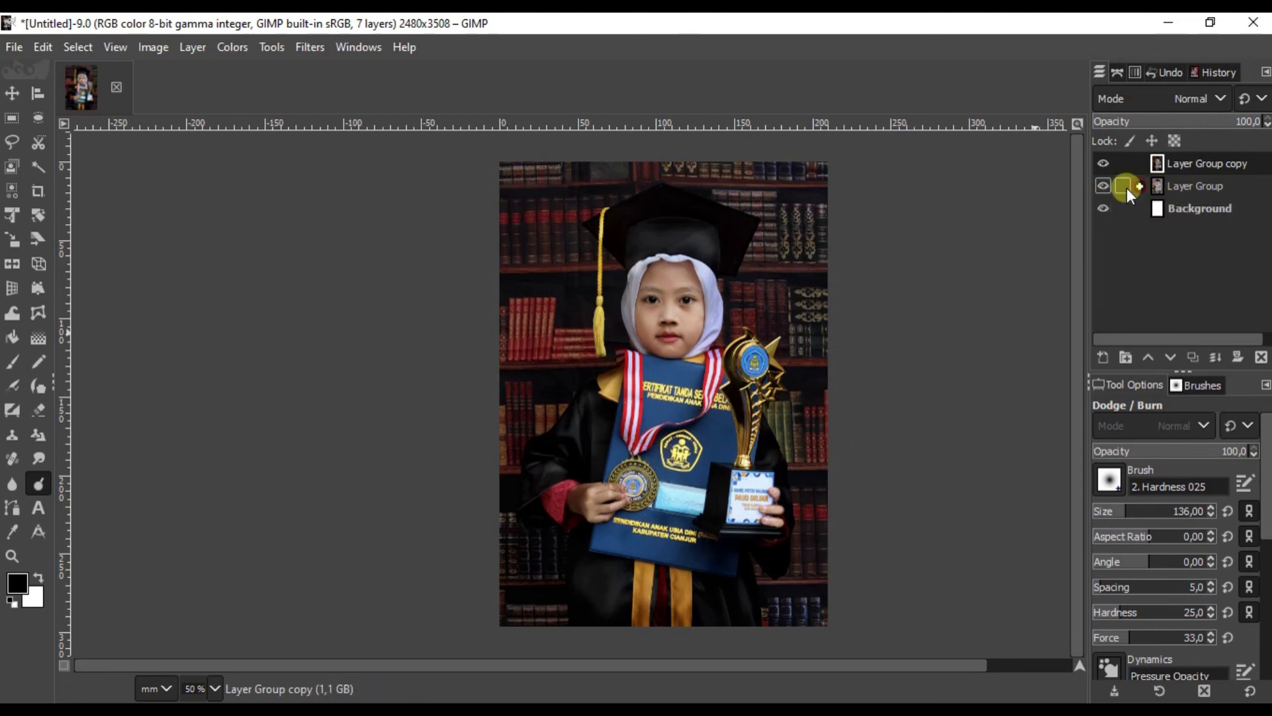
pyautogui.click(1103, 163)
pyautogui.click(1103, 163)
pyautogui.click(1103, 163)
pyautogui.click(1104, 163)
pyautogui.click(1103, 163)
pyautogui.click(1103, 163)
pyautogui.click(1104, 163)
pyautogui.click(1104, 163)
pyautogui.click(1103, 163)
pyautogui.click(1103, 162)
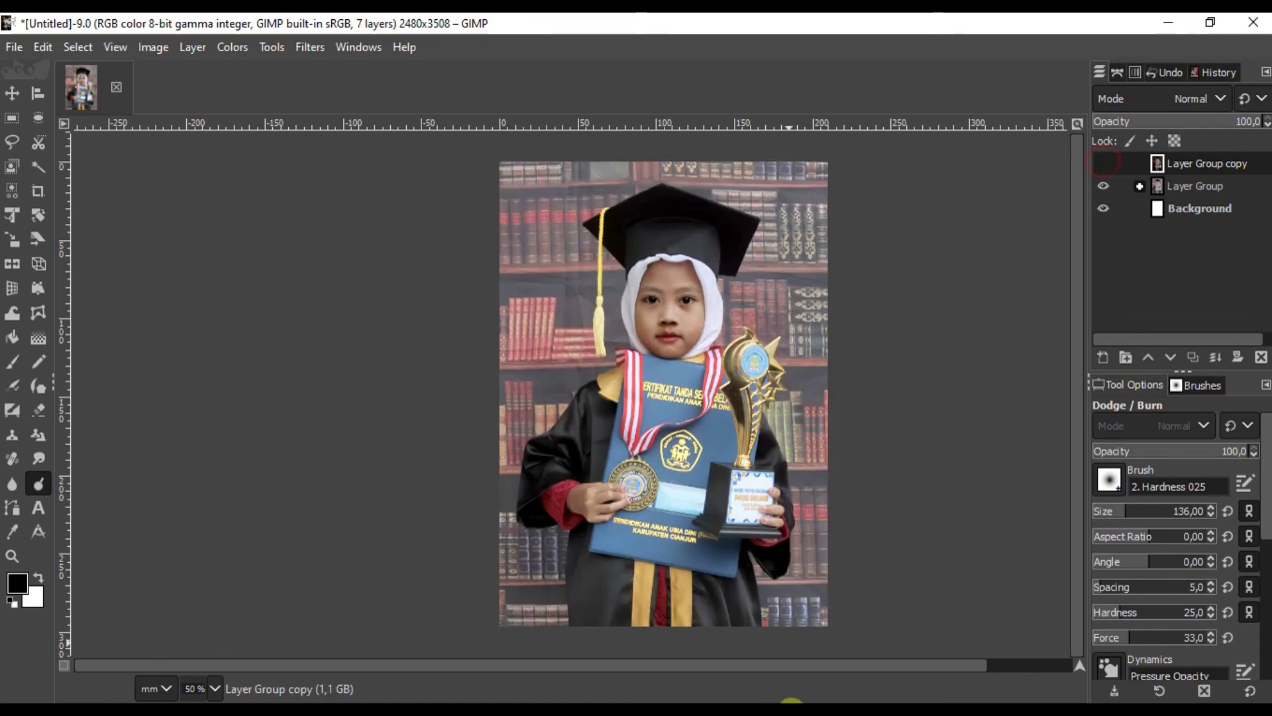